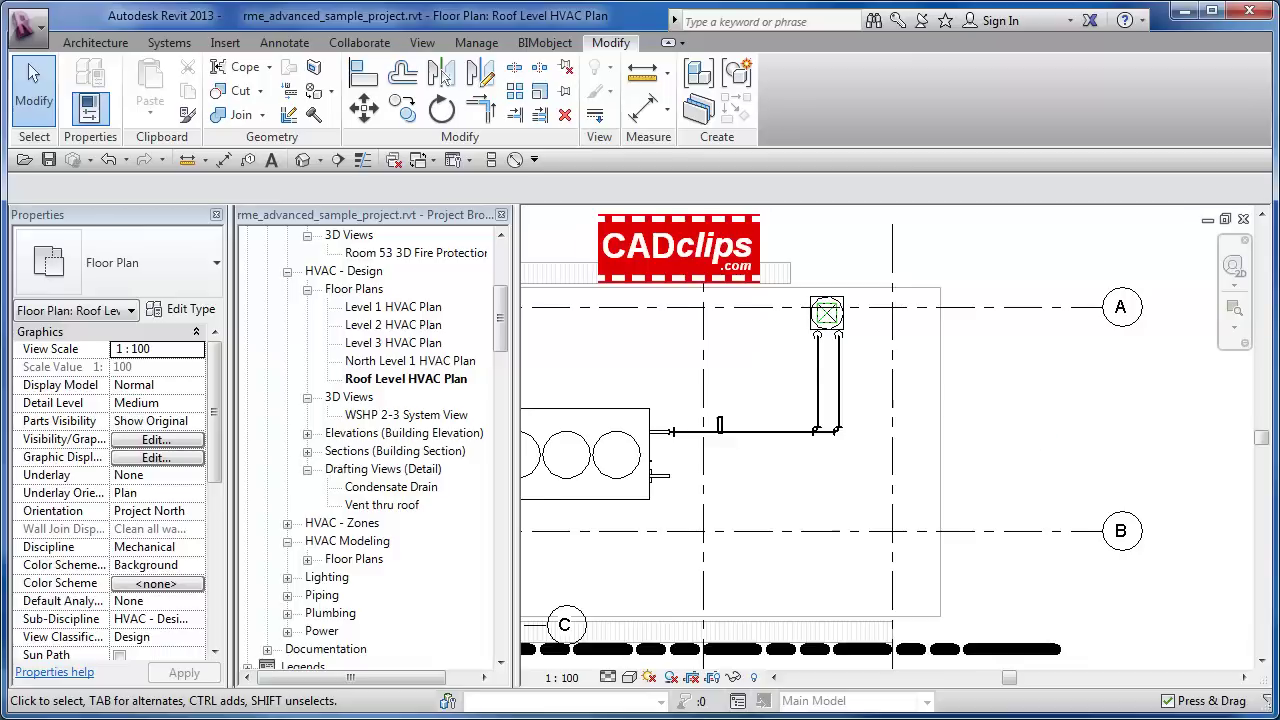
Step: Zoom and pan the roof plan onto the pipe run leaving the closed-circuit cooling tower
{"action": "left_click", "coordinate": [287, 48]}
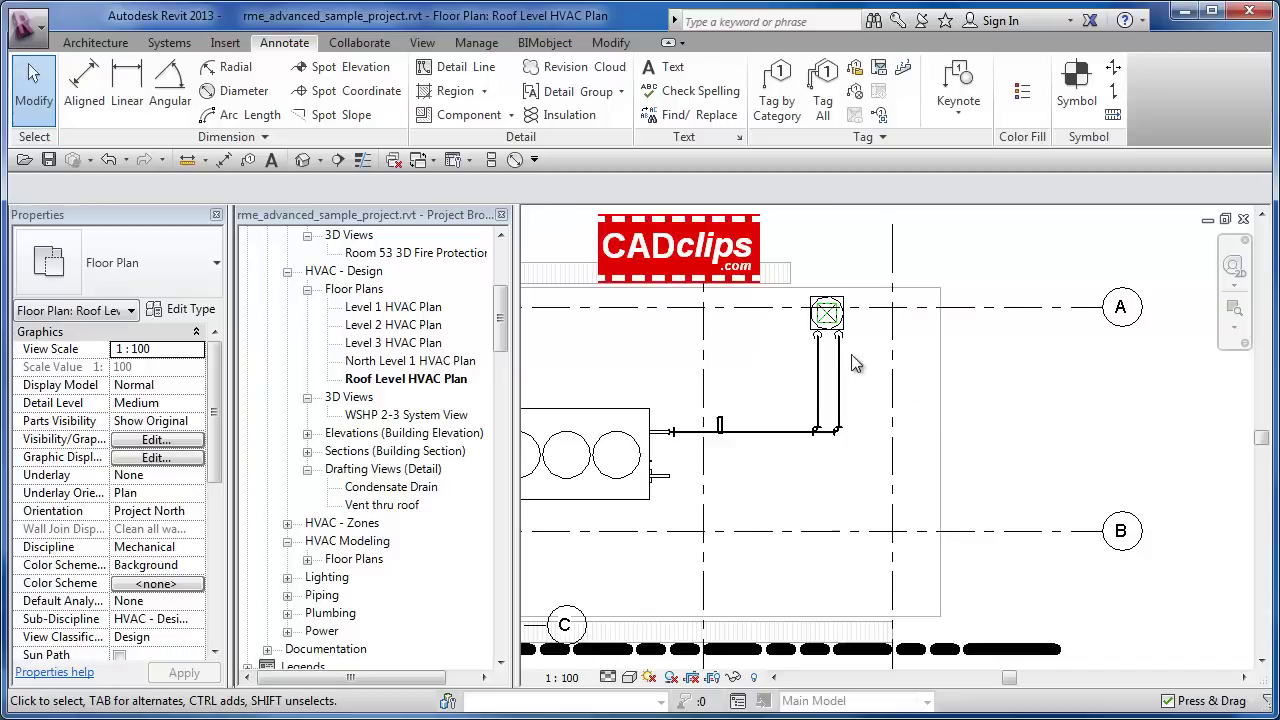
{"action": "middle_click_drag", "start_coordinate": [762, 459], "coordinate": [843, 430]}
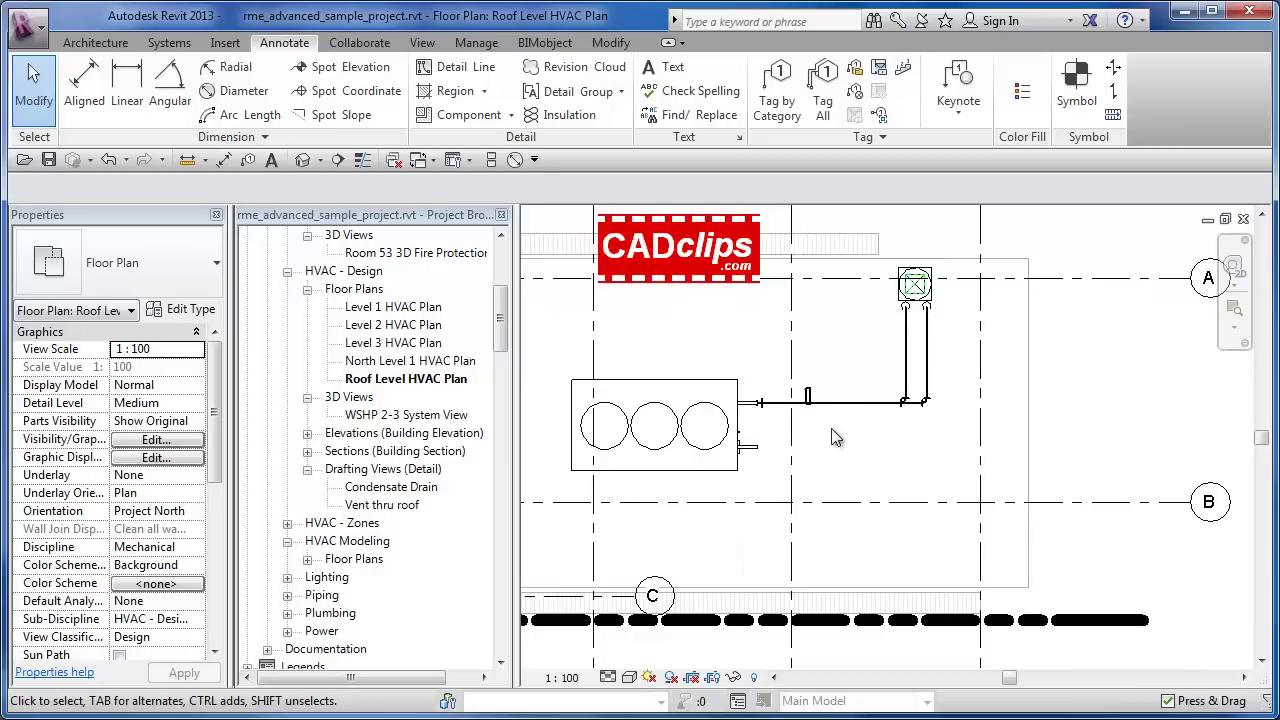
{"action": "scroll", "coordinate": [825, 423], "scroll_direction": "up", "scroll_amount": 3}
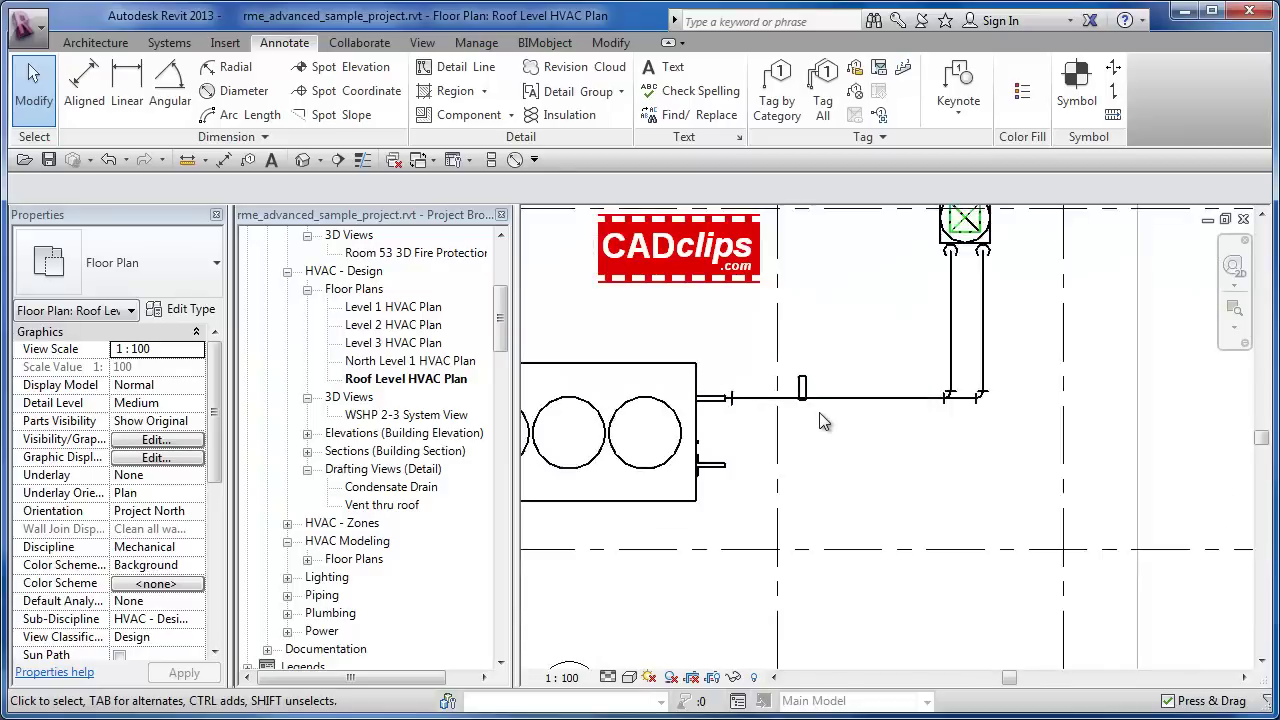
{"action": "scroll", "coordinate": [820, 421], "scroll_direction": "up", "scroll_amount": 1}
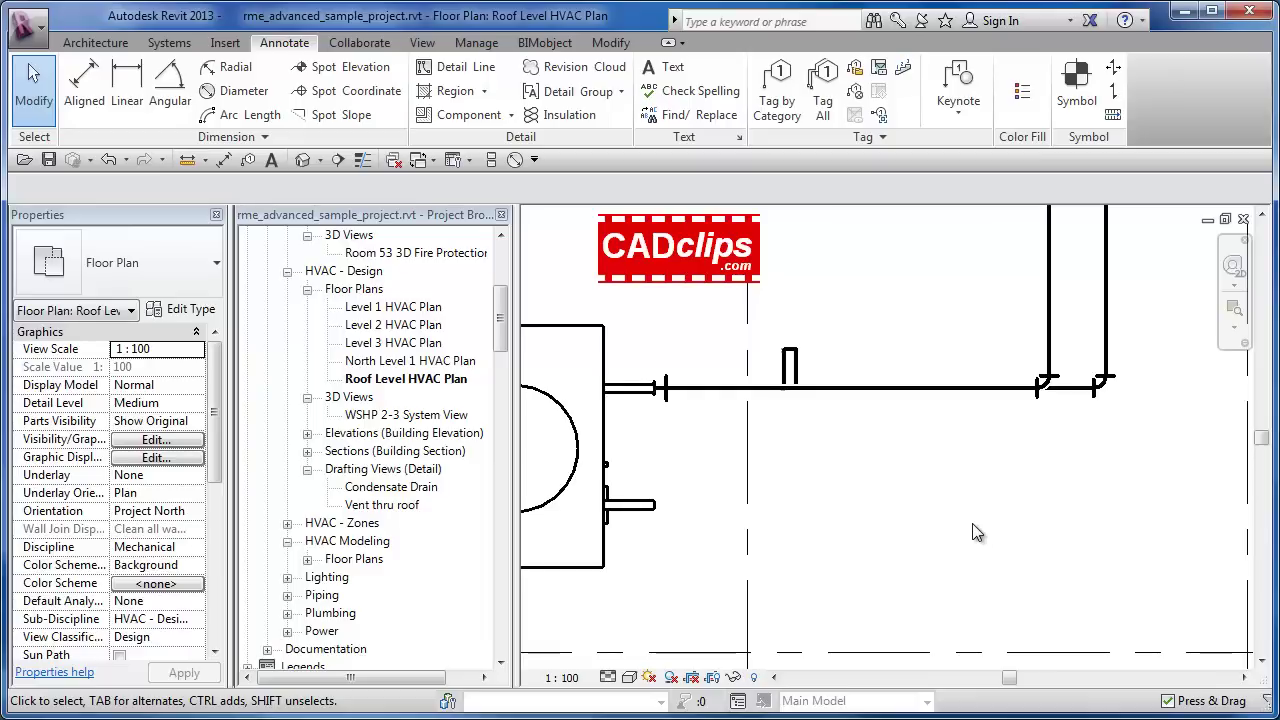
{"action": "scroll", "coordinate": [929, 505], "scroll_direction": "down", "scroll_amount": 3}
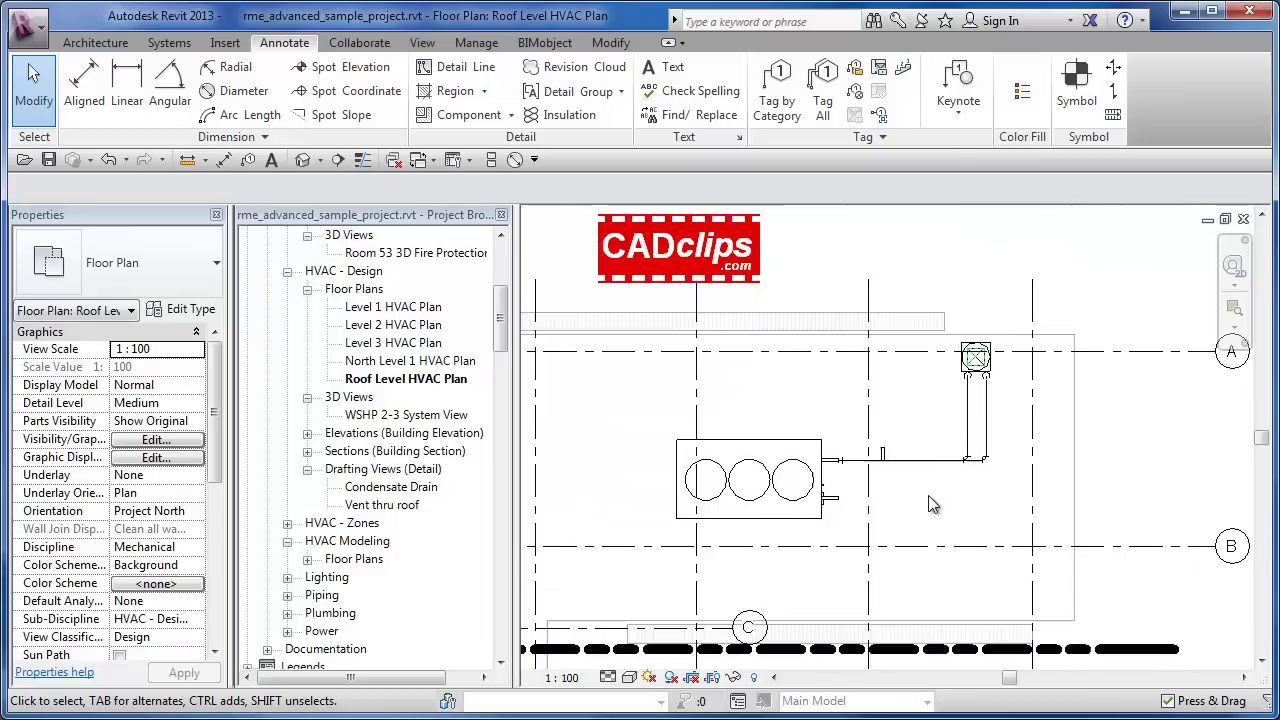
{"action": "scroll", "coordinate": [929, 505], "scroll_direction": "down", "scroll_amount": 2}
{"action": "middle_click_drag", "start_coordinate": [929, 505], "coordinate": [690, 289]}
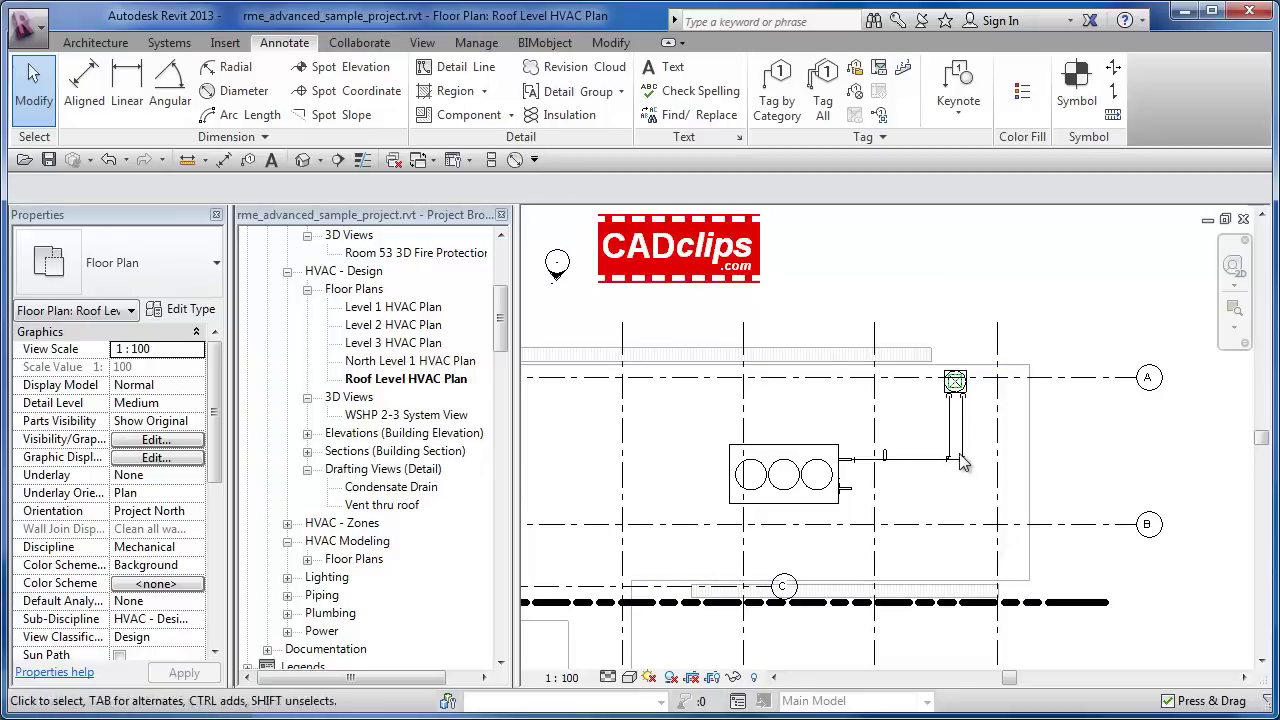
{"action": "scroll", "coordinate": [960, 462], "scroll_direction": "up", "scroll_amount": 5}
{"action": "middle_click_drag", "start_coordinate": [795, 502], "coordinate": [839, 474]}
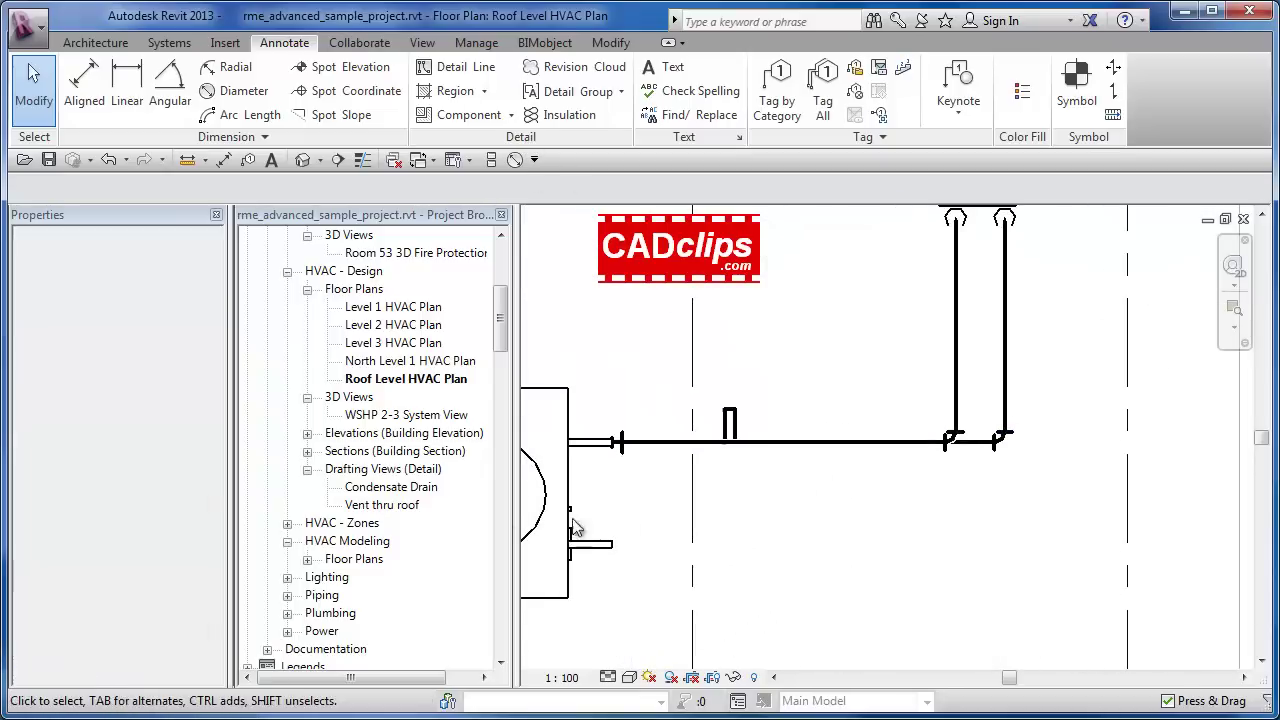
{"action": "double_click", "coordinate": [399, 507]}
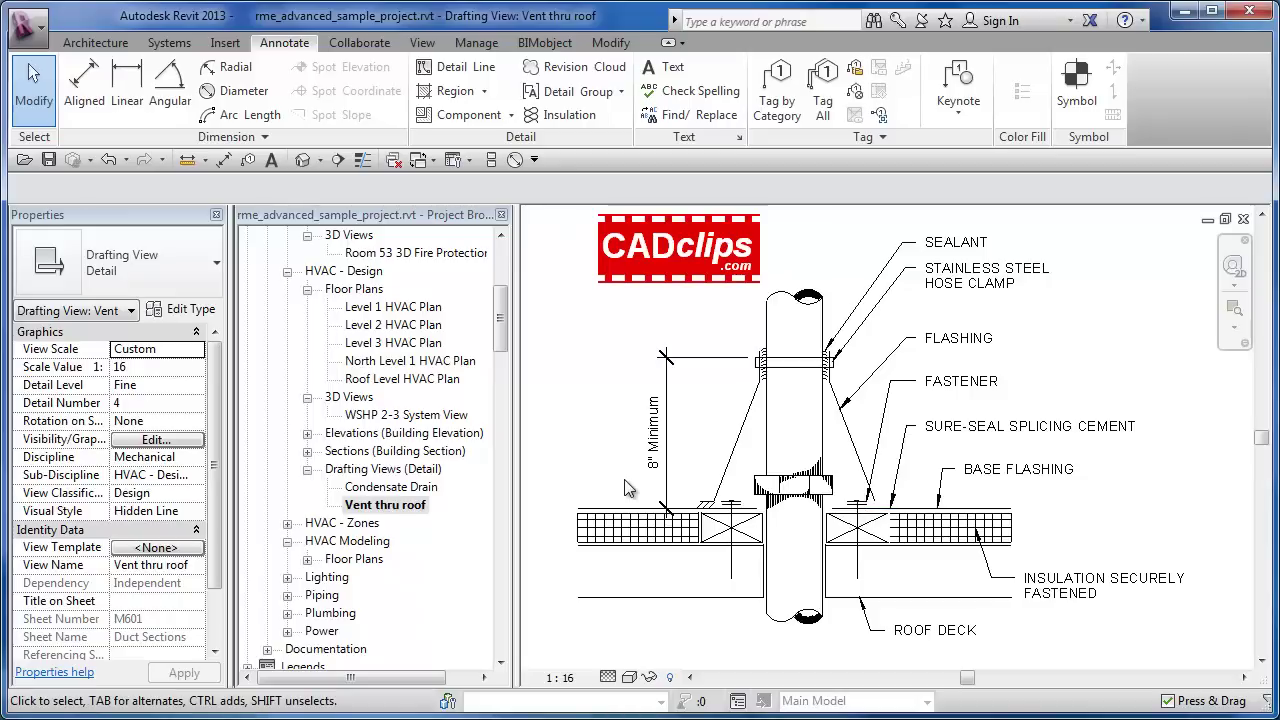
{"action": "double_click", "coordinate": [418, 385]}
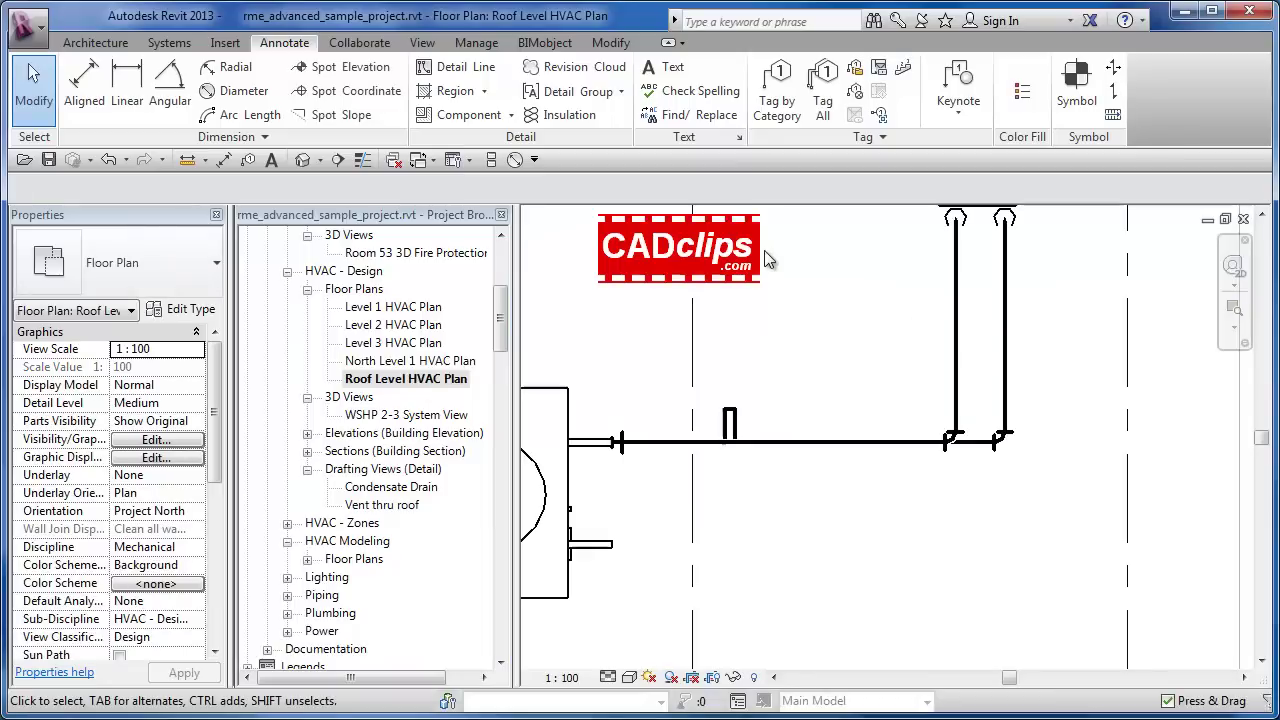
Step: Place a 2.5mm Arial two-line note 'SEE DETAIL / FOR ROOF PENETRATION' below the pipe
{"action": "left_click", "coordinate": [664, 68]}
{"action": "left_click_drag", "start_coordinate": [736, 494], "coordinate": [982, 569]}
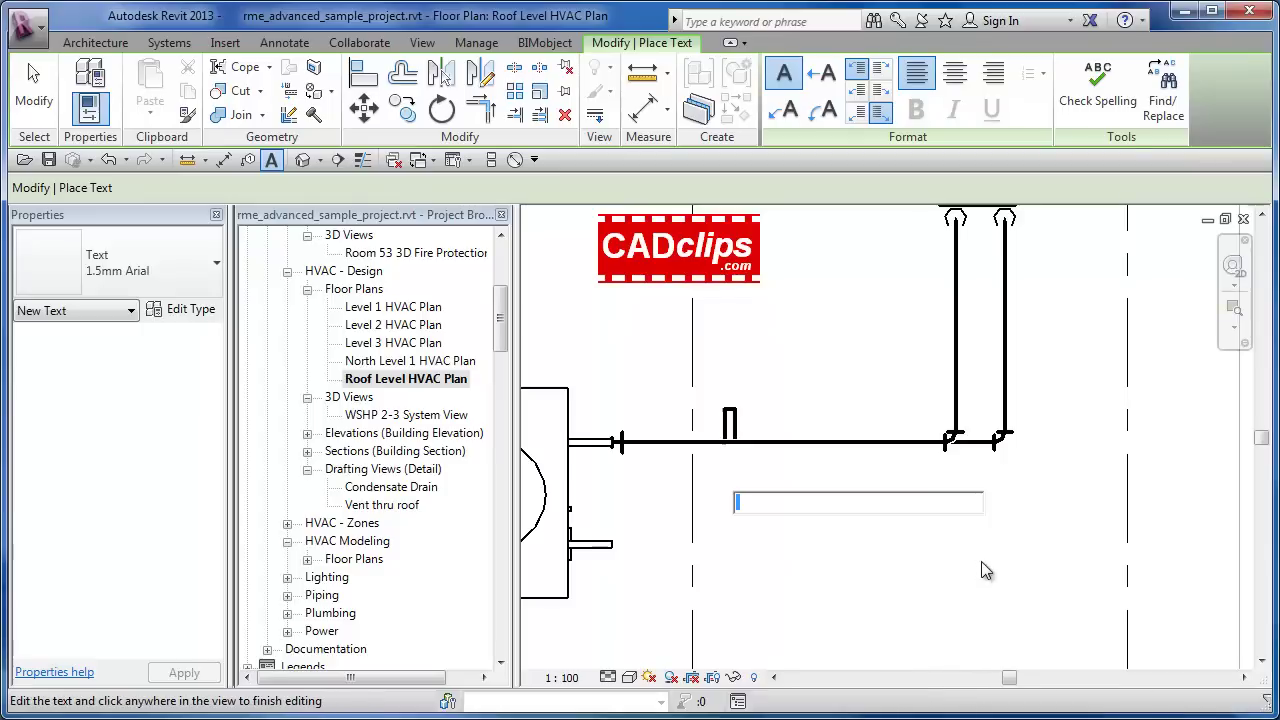
{"action": "left_click", "coordinate": [133, 270]}
{"action": "left_click", "coordinate": [100, 398]}
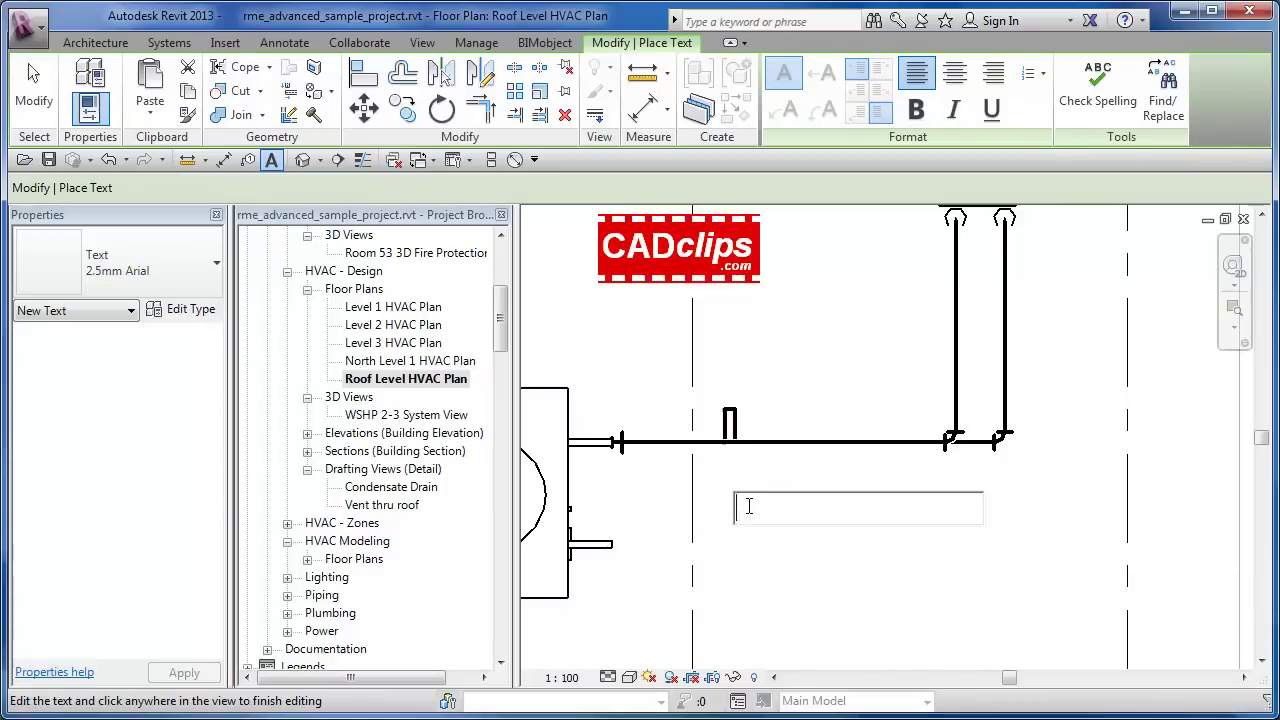
{"action": "type", "text": "SEE DETAIL"}
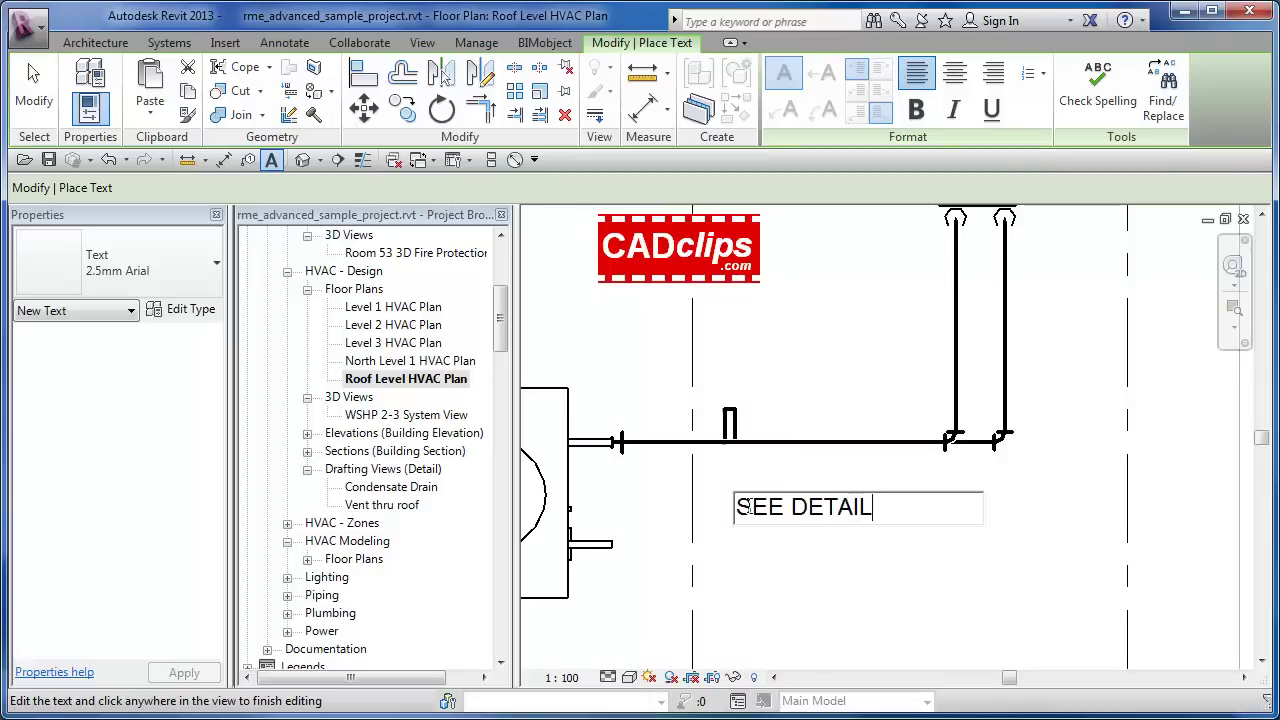
{"action": "key", "text": "Return"}
{"action": "type", "text": "FO"}
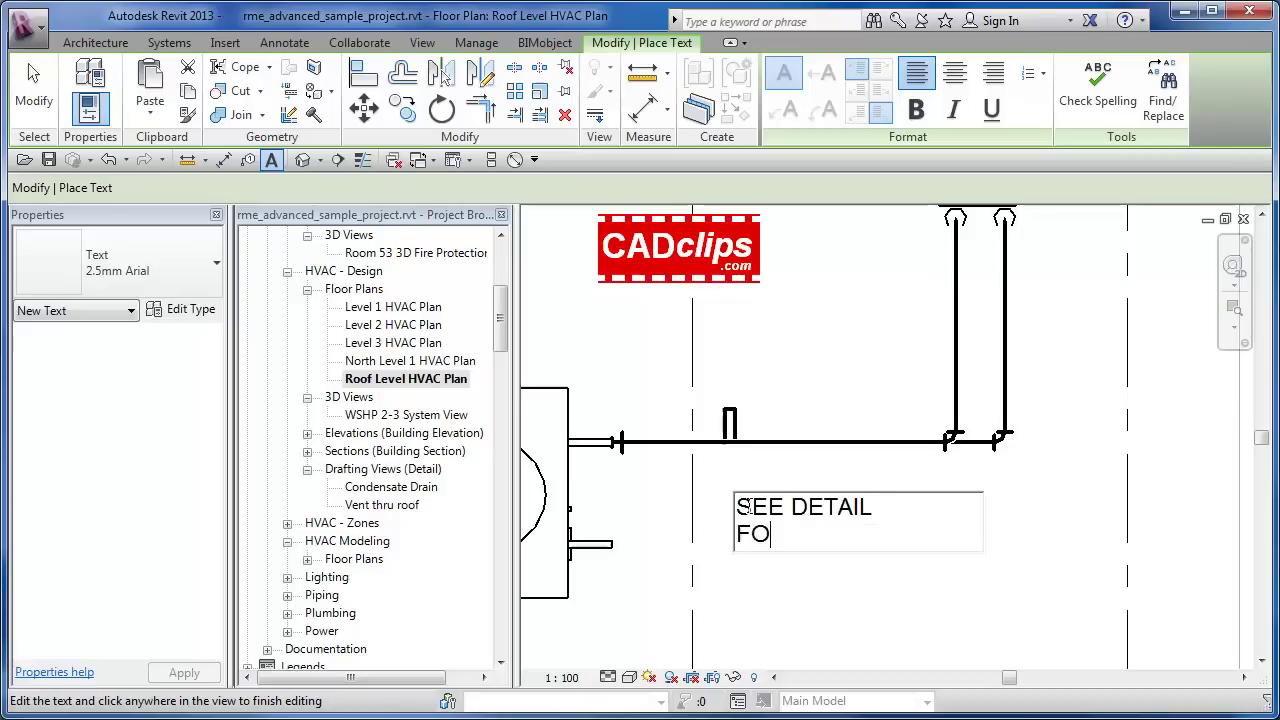
{"action": "type", "text": "R ROOF PE"}
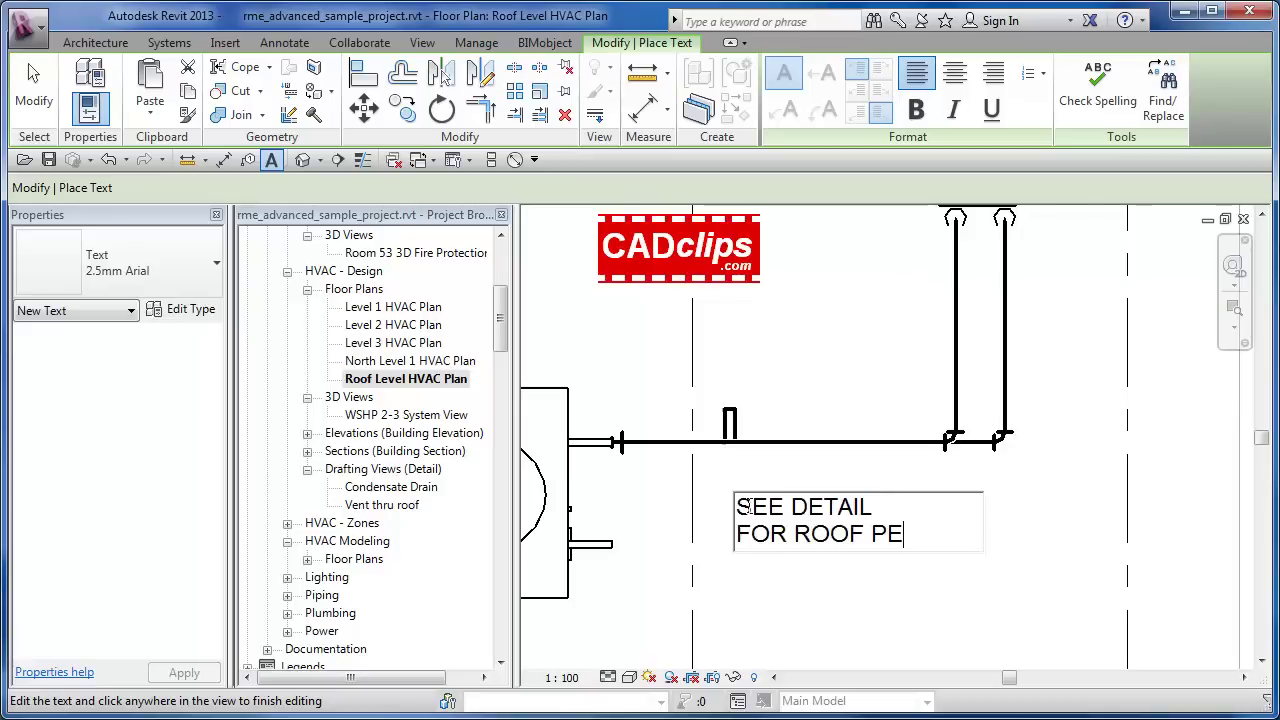
{"action": "type", "text": "NETRA"}
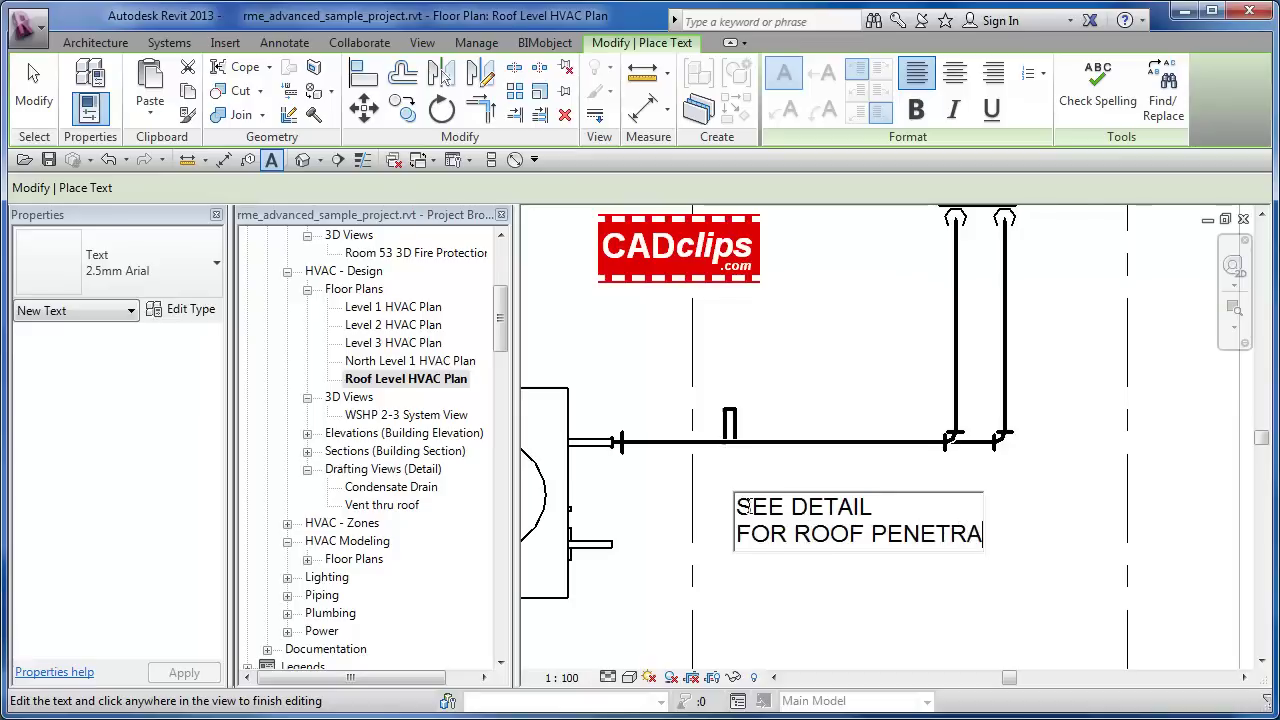
{"action": "type", "text": "TION"}
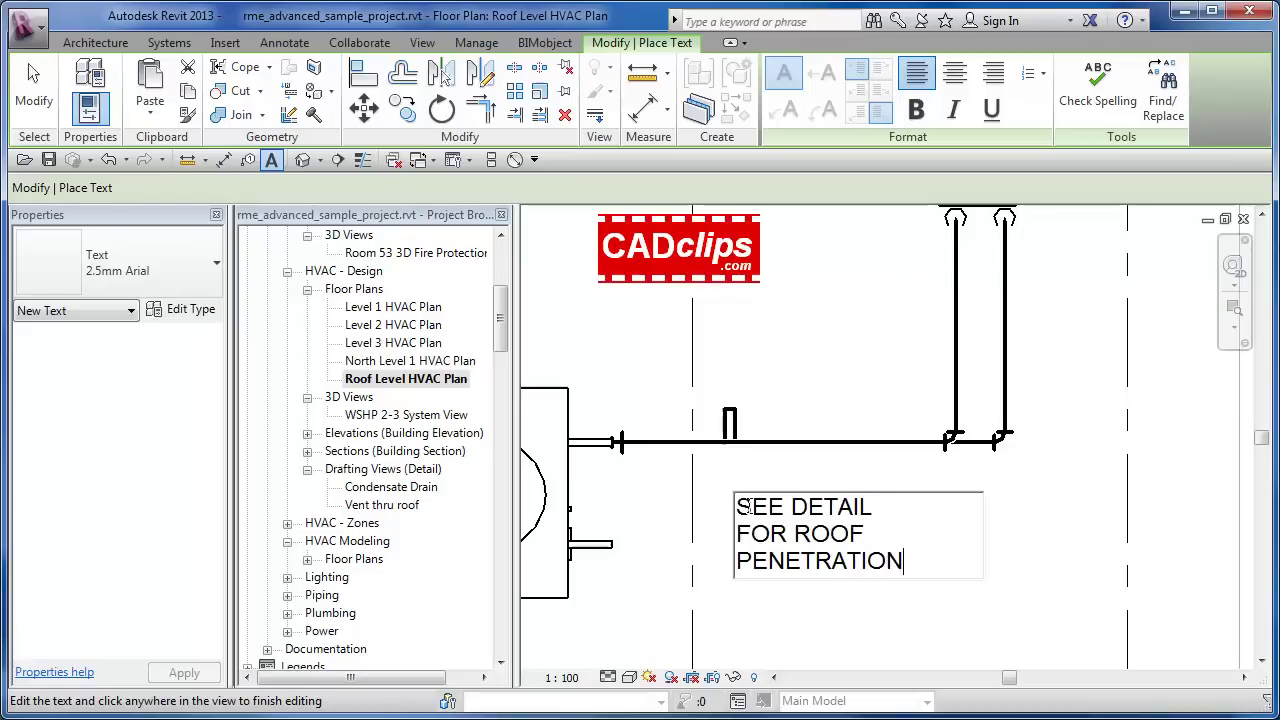
{"action": "left_click", "coordinate": [890, 605]}
{"action": "key", "text": "Escape"}
{"action": "key", "text": "Escape"}
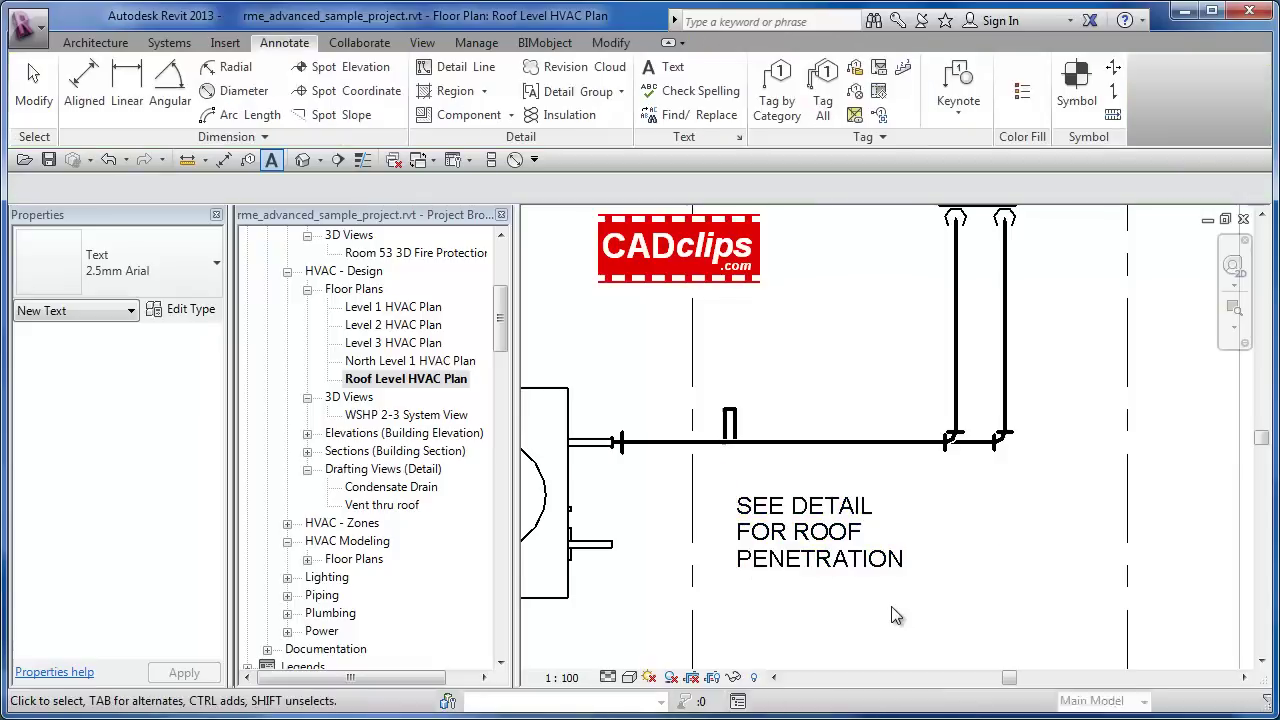
Step: Widen the note's box, nudge it right and down, and add an arc leader to the pipe
{"action": "left_click", "coordinate": [886, 600]}
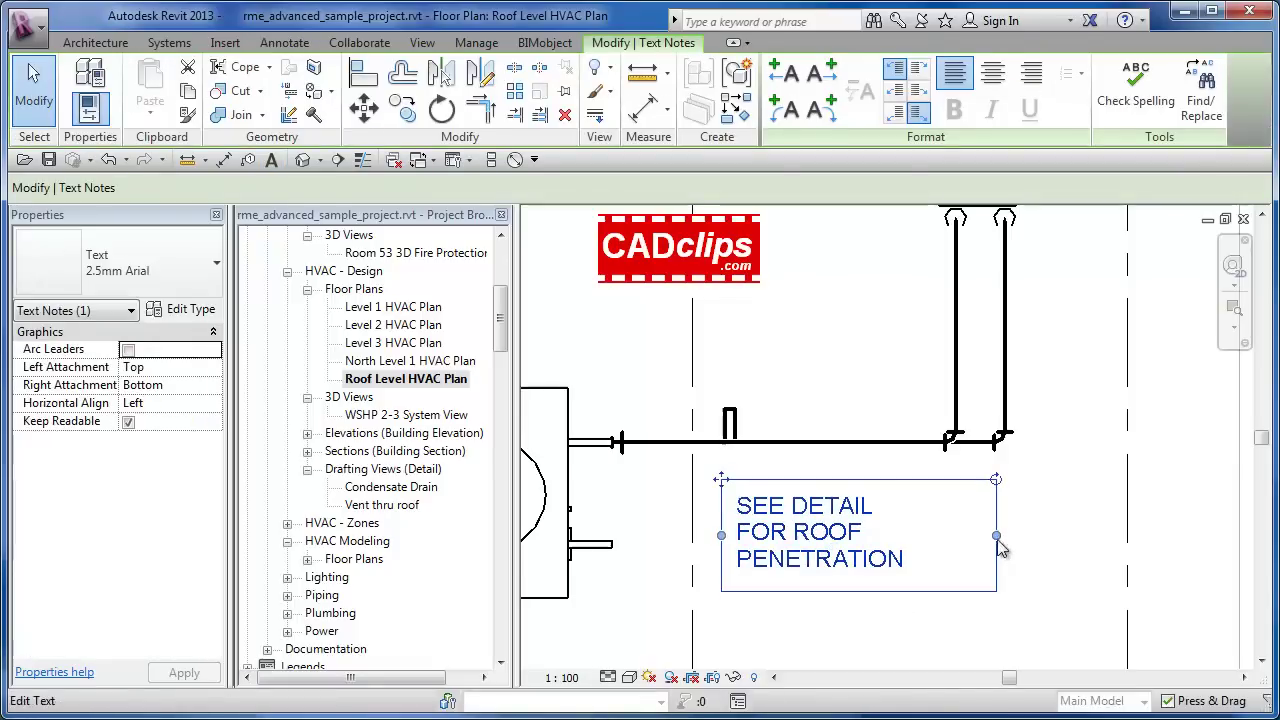
{"action": "left_click_drag", "start_coordinate": [1034, 540], "coordinate": [1077, 543]}
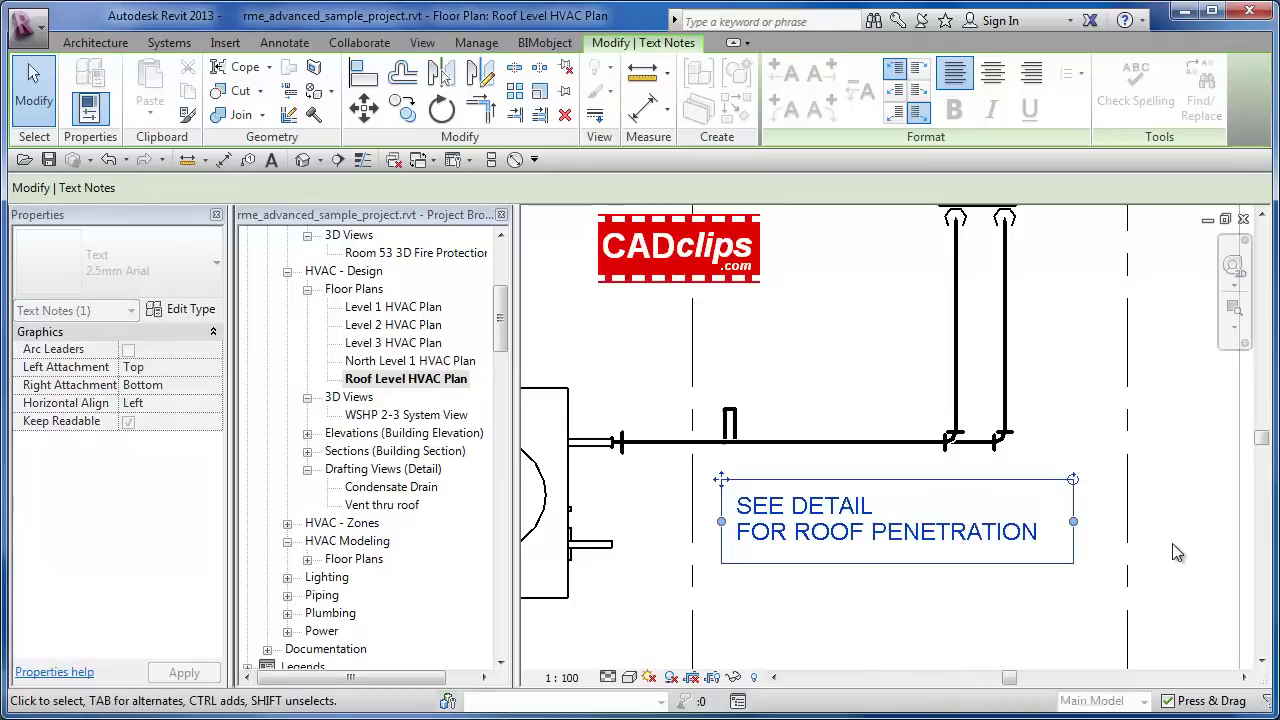
{"action": "left_click", "coordinate": [1027, 607]}
{"action": "left_click_drag", "start_coordinate": [850, 518], "coordinate": [897, 533]}
{"action": "left_click", "coordinate": [785, 108]}
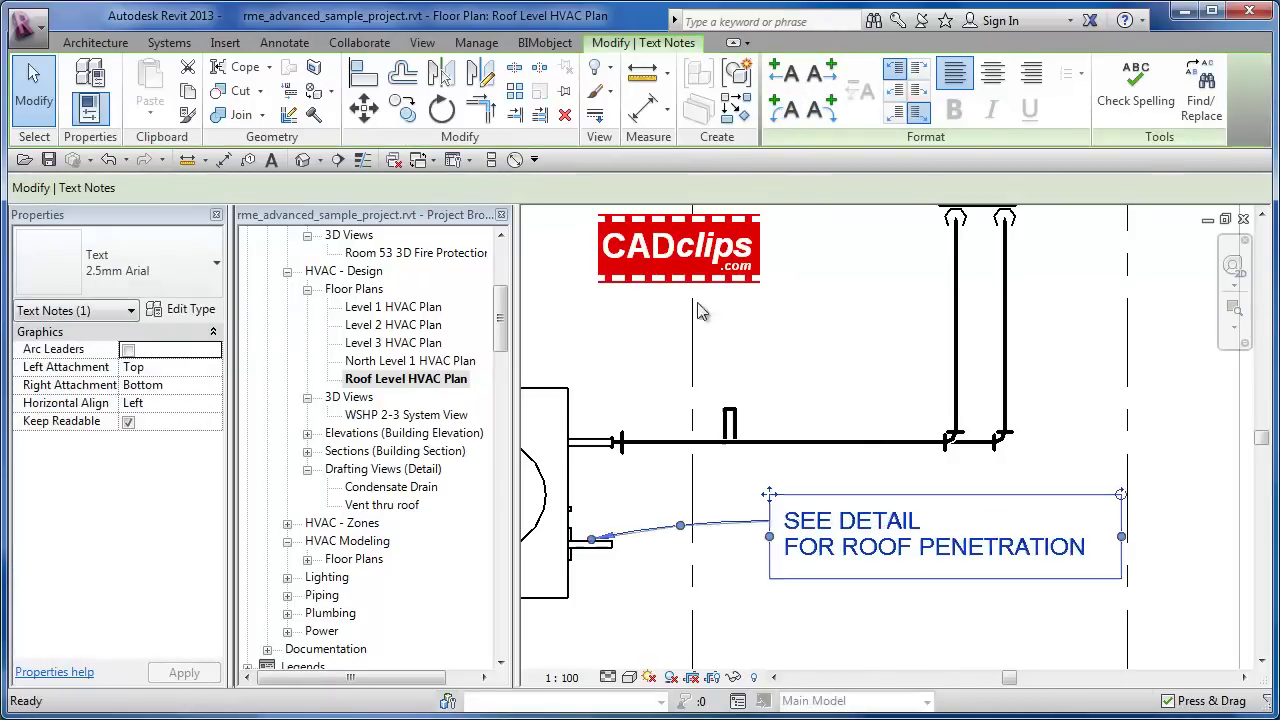
{"action": "left_click_drag", "start_coordinate": [590, 540], "coordinate": [722, 460]}
{"action": "left_click", "coordinate": [829, 603]}
{"action": "middle_click_drag", "start_coordinate": [851, 563], "coordinate": [729, 549]}
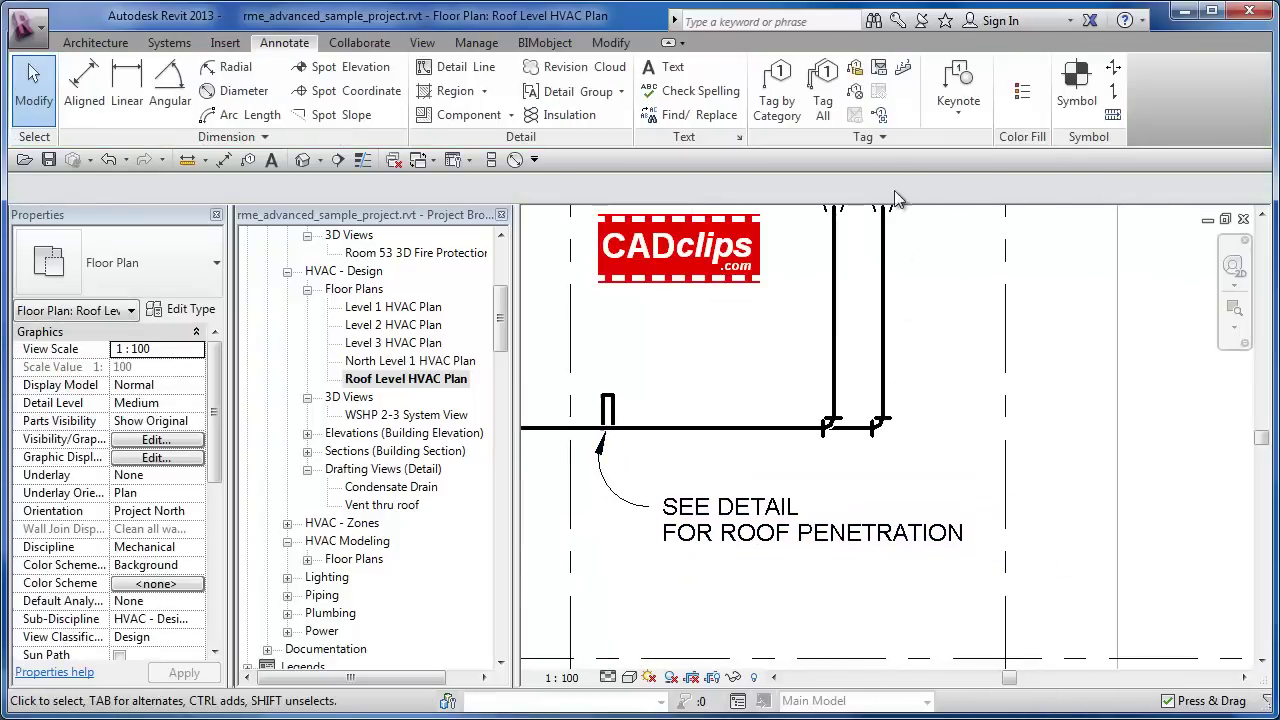
Step: Place a Drafting View reference targeting 'Vent thru roof' (4 / M601) right after SEE DETAIL
{"action": "left_click", "coordinate": [880, 115]}
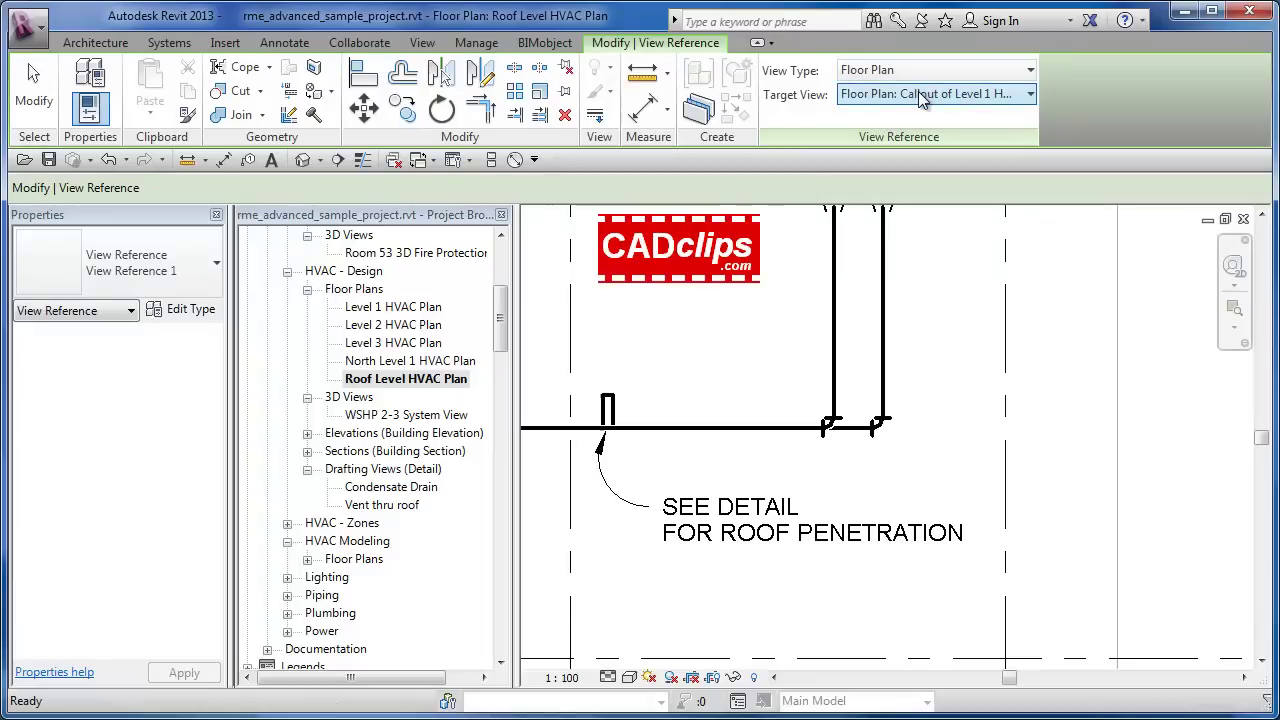
{"action": "left_click", "coordinate": [1031, 69]}
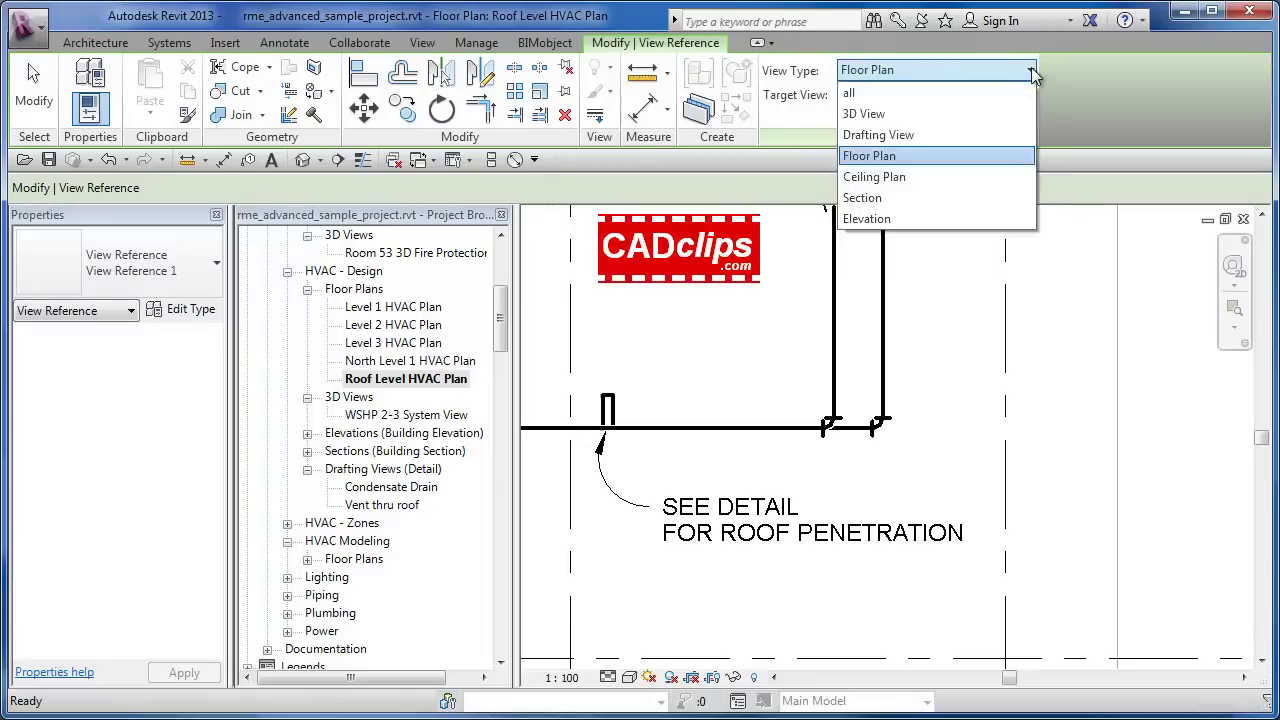
{"action": "left_click", "coordinate": [912, 137]}
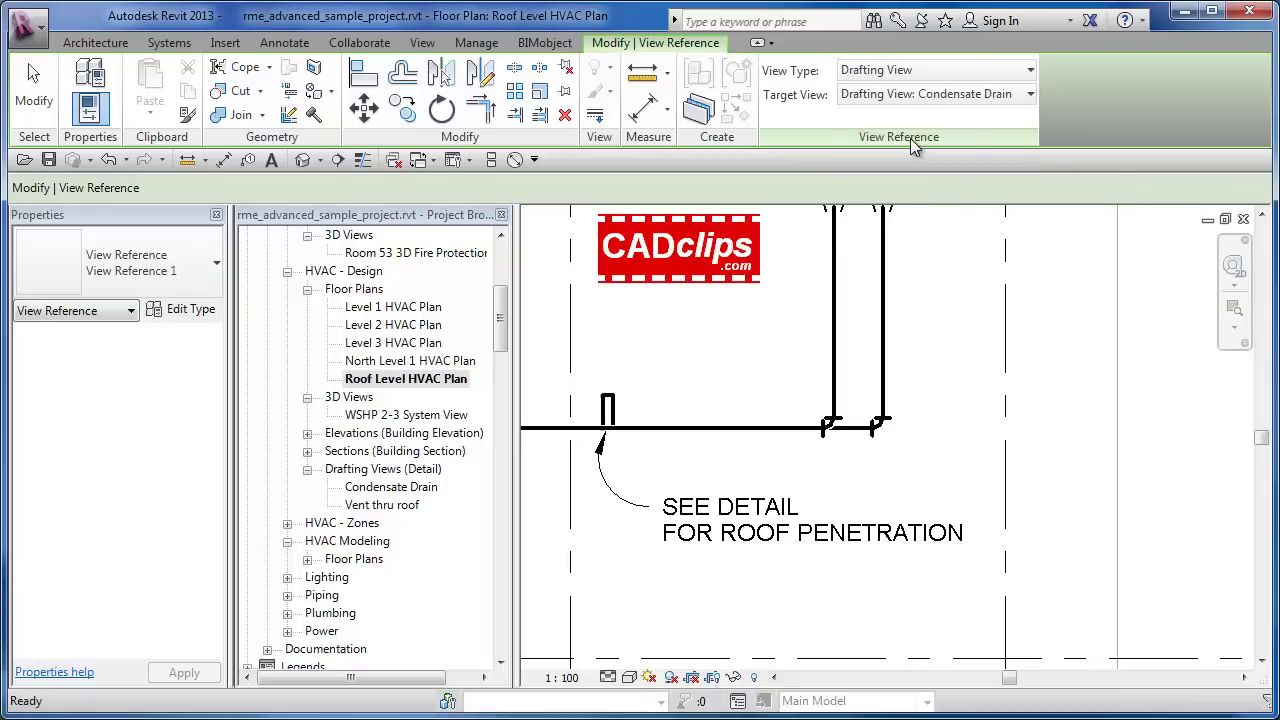
{"action": "left_click", "coordinate": [1030, 69]}
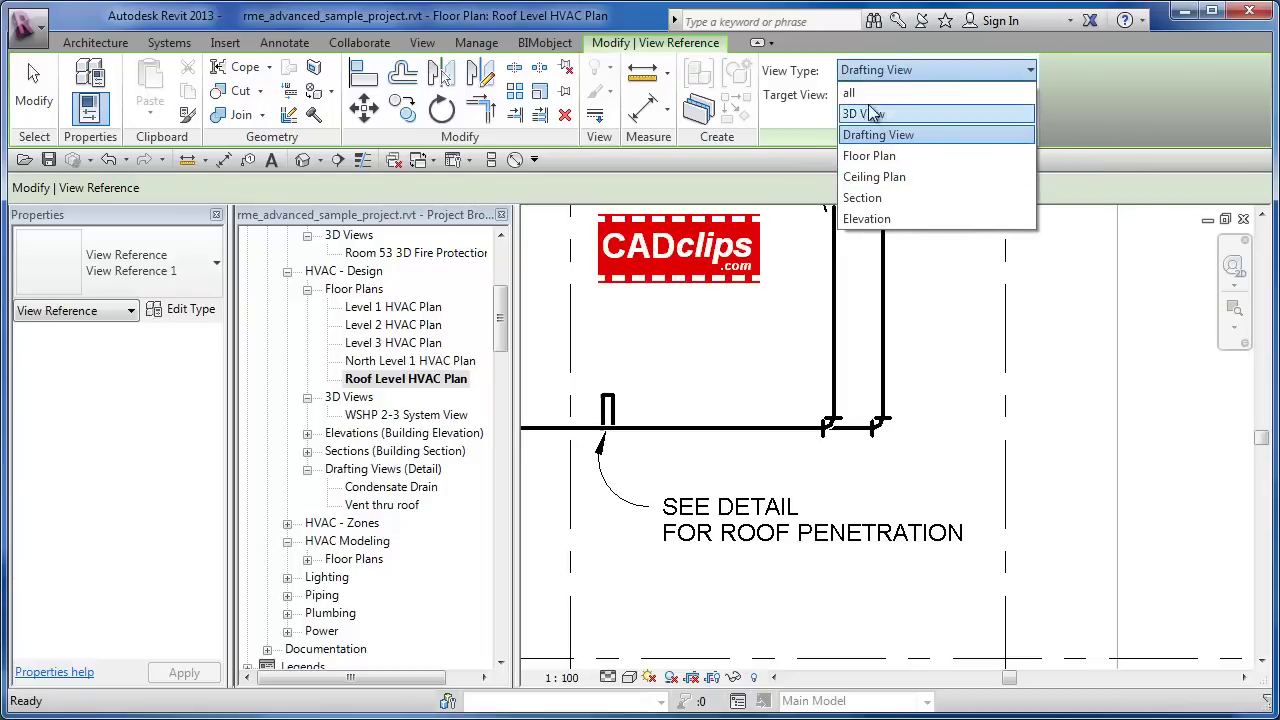
{"action": "left_click", "coordinate": [830, 70]}
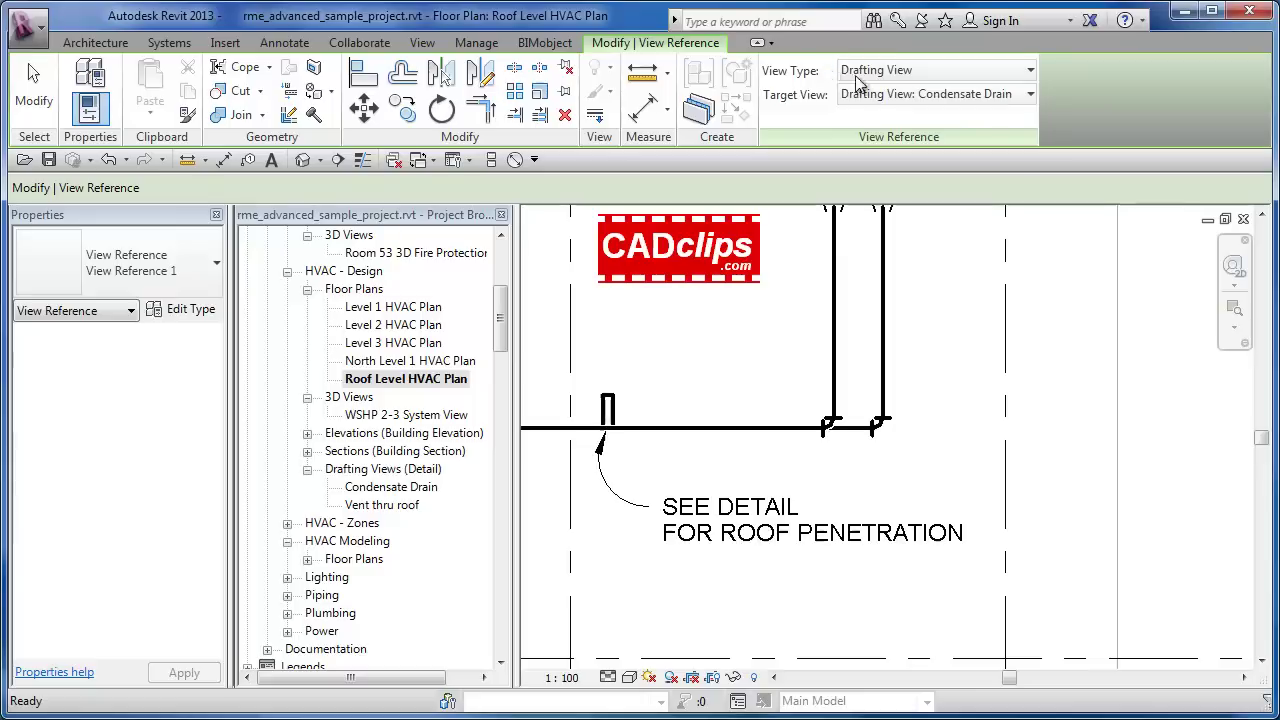
{"action": "left_click", "coordinate": [1030, 94]}
{"action": "left_click", "coordinate": [1032, 90]}
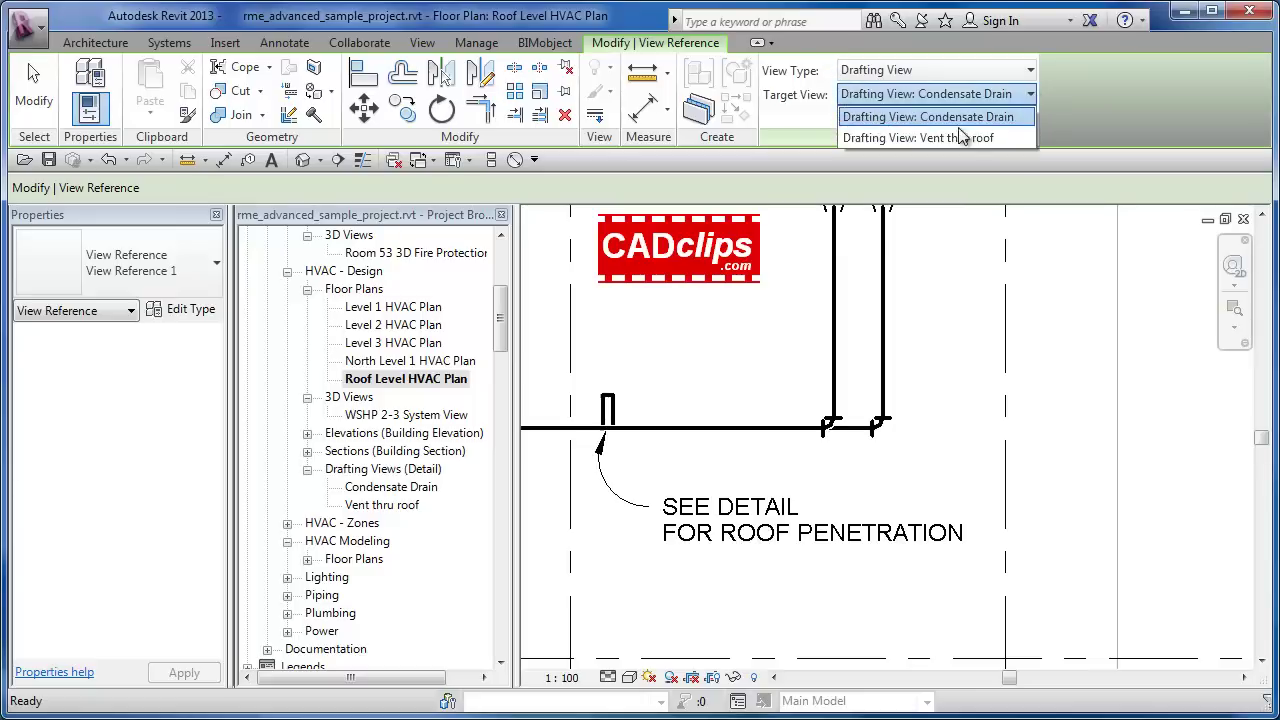
{"action": "left_click", "coordinate": [949, 138]}
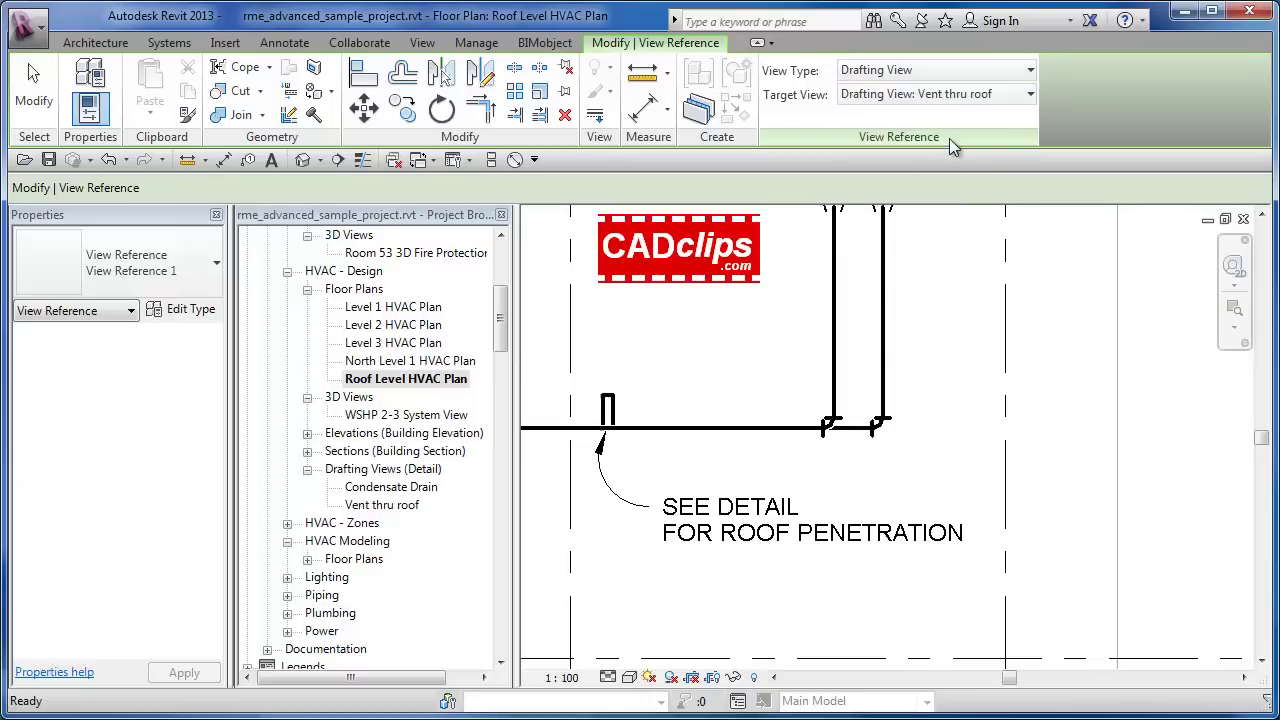
{"action": "left_click", "coordinate": [846, 516]}
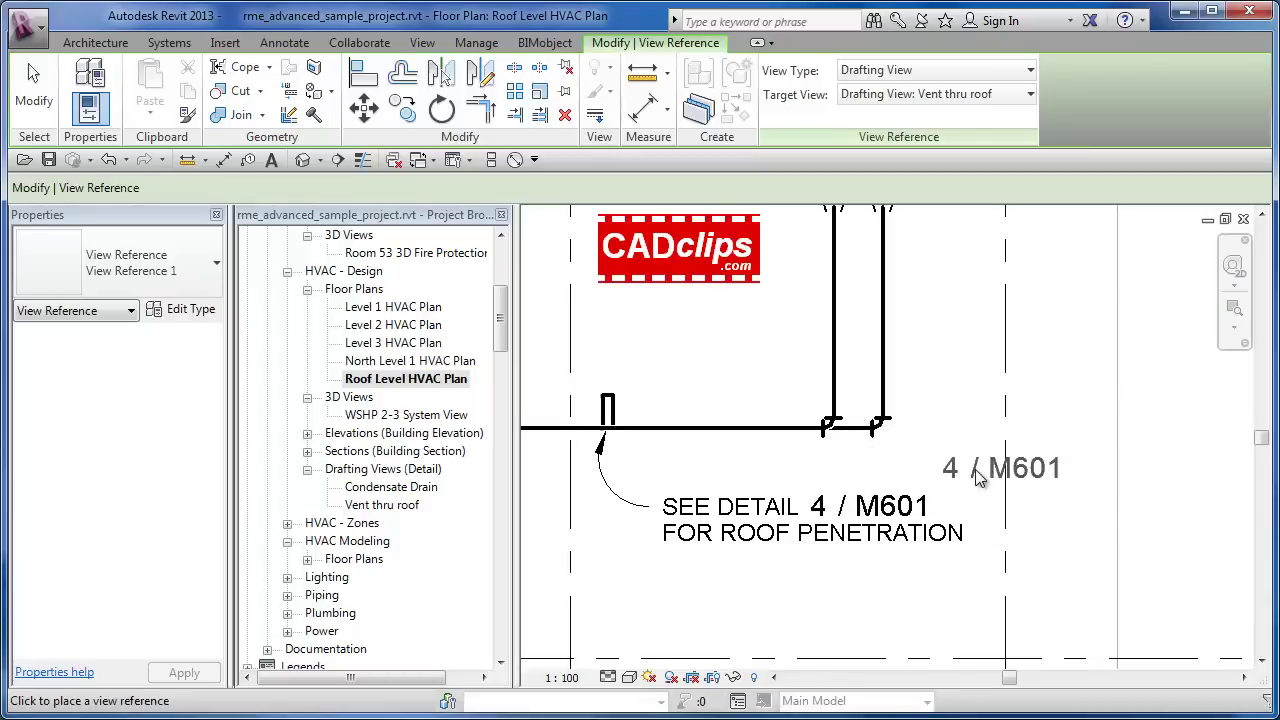
{"action": "key", "text": "Escape"}
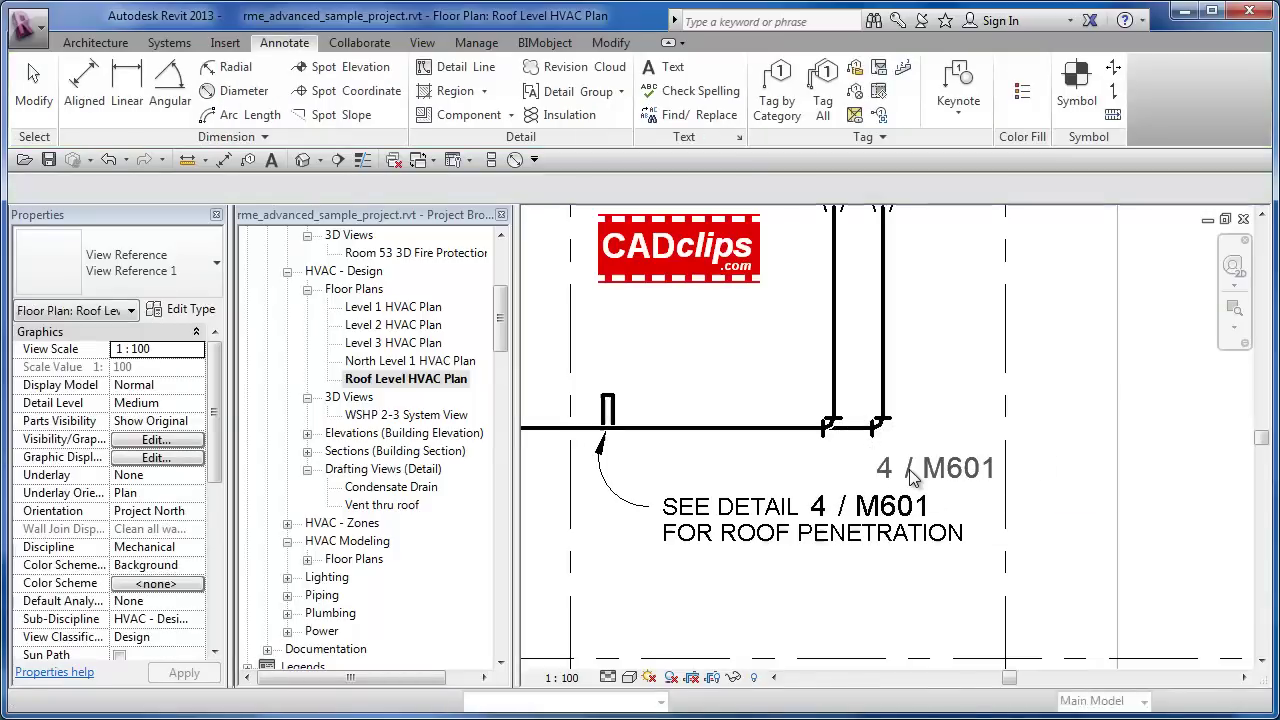
Step: Finish view reference placement and zoom in on the SEE DETAIL 4 / M601 note
{"action": "key", "text": "Escape"}
{"action": "key", "text": "Escape"}
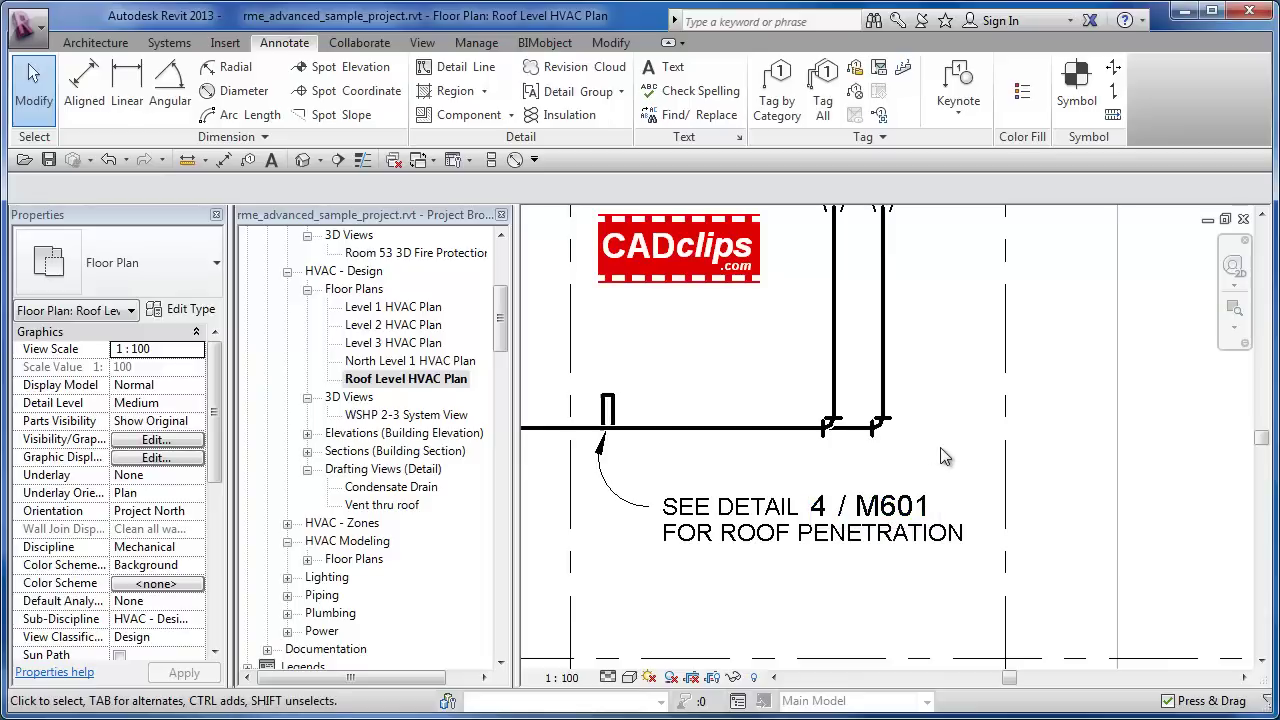
{"action": "scroll", "coordinate": [922, 475], "scroll_direction": "down", "scroll_amount": 2}
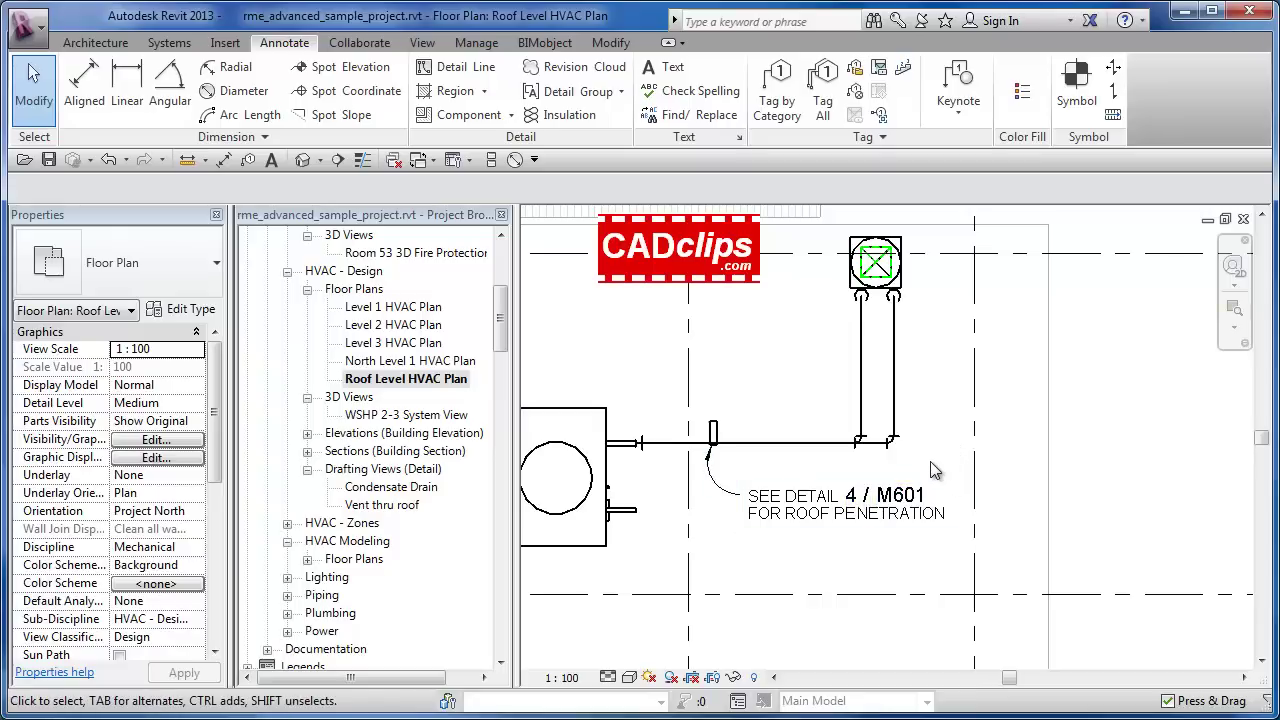
{"action": "scroll", "coordinate": [924, 471], "scroll_direction": "up", "scroll_amount": 1}
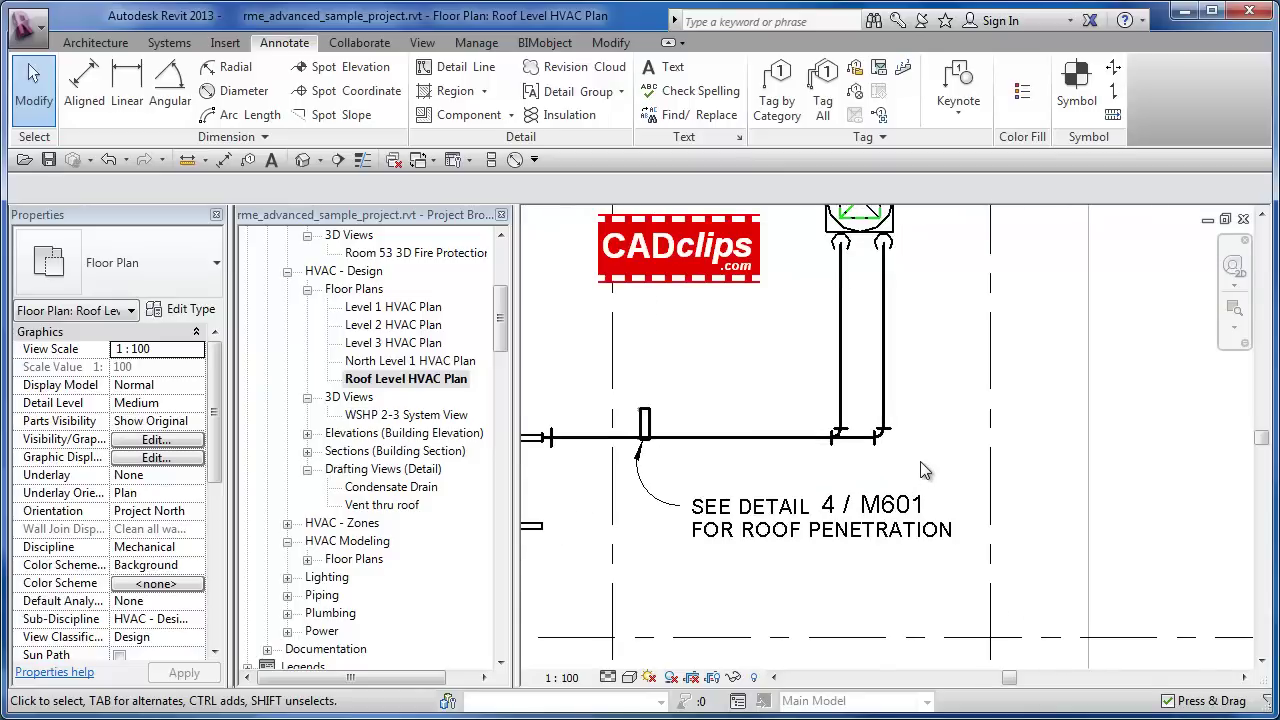
{"action": "scroll", "coordinate": [924, 471], "scroll_direction": "up", "scroll_amount": 1}
{"action": "scroll", "coordinate": [890, 480], "scroll_direction": "up", "scroll_amount": 1}
{"action": "middle_click_drag", "start_coordinate": [894, 489], "coordinate": [1001, 435]}
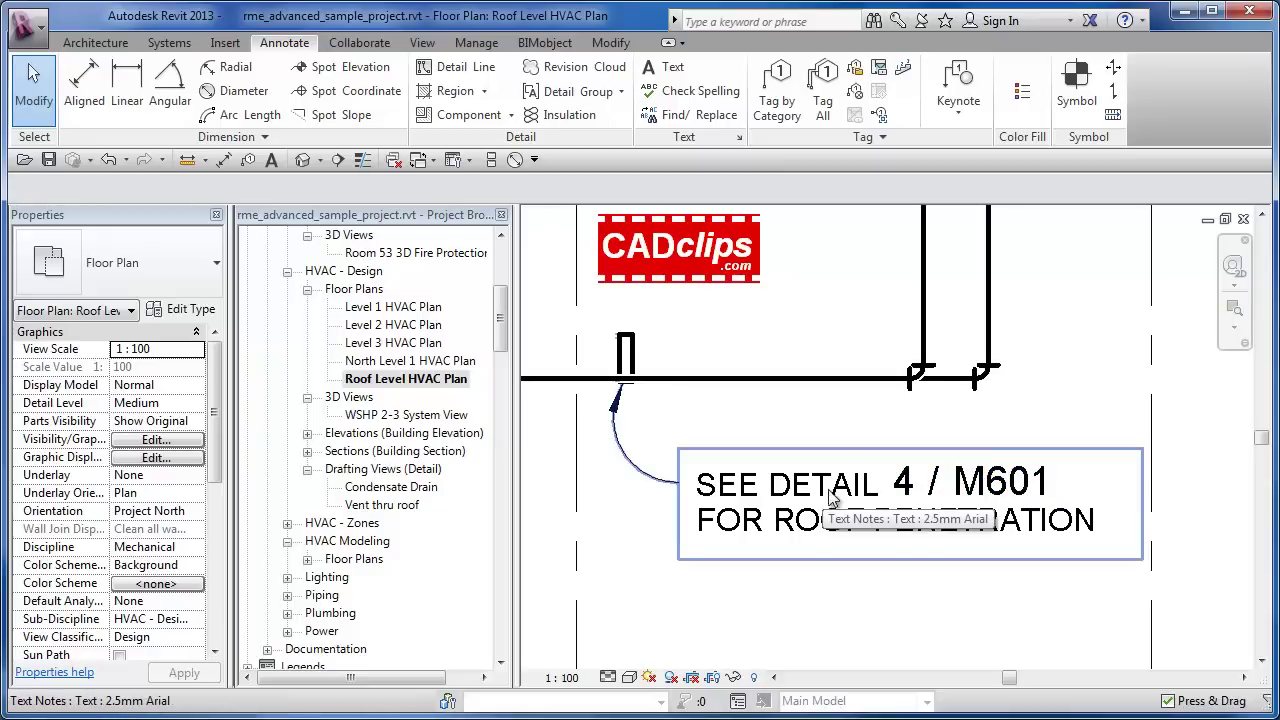
{"action": "left_click", "coordinate": [944, 480]}
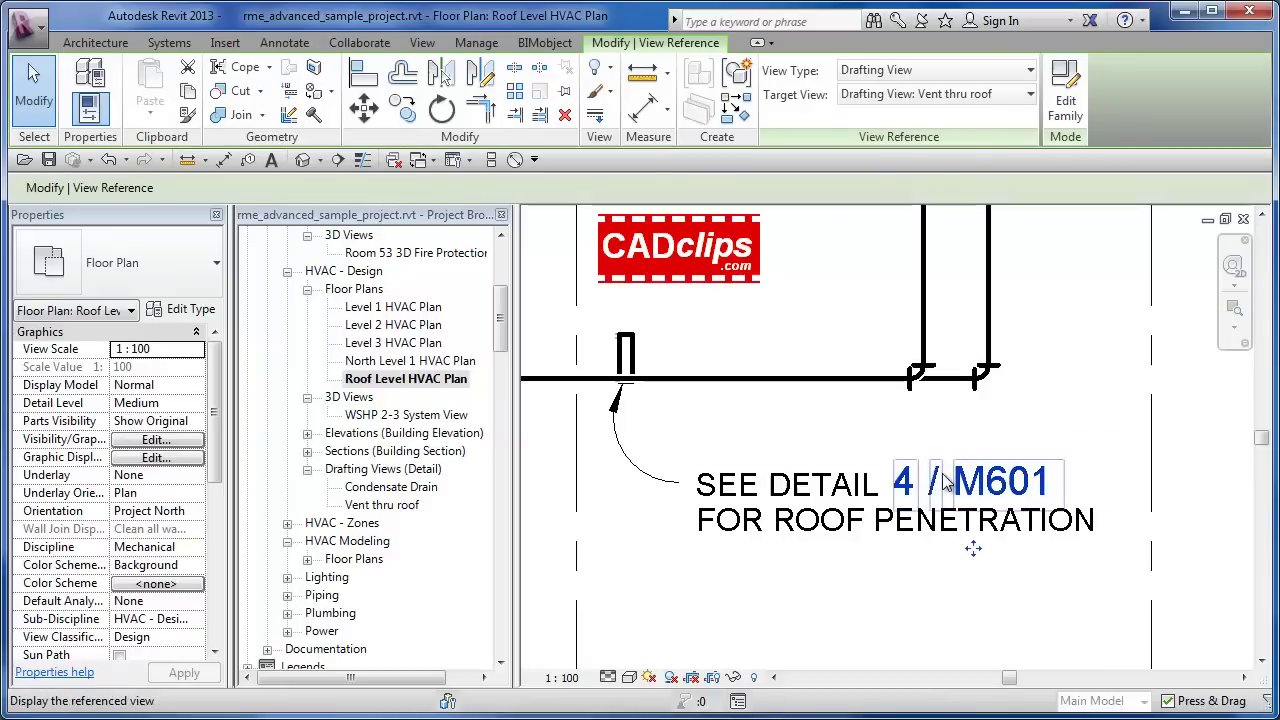
{"action": "left_click", "coordinate": [1028, 520], "text": "ctrl"}
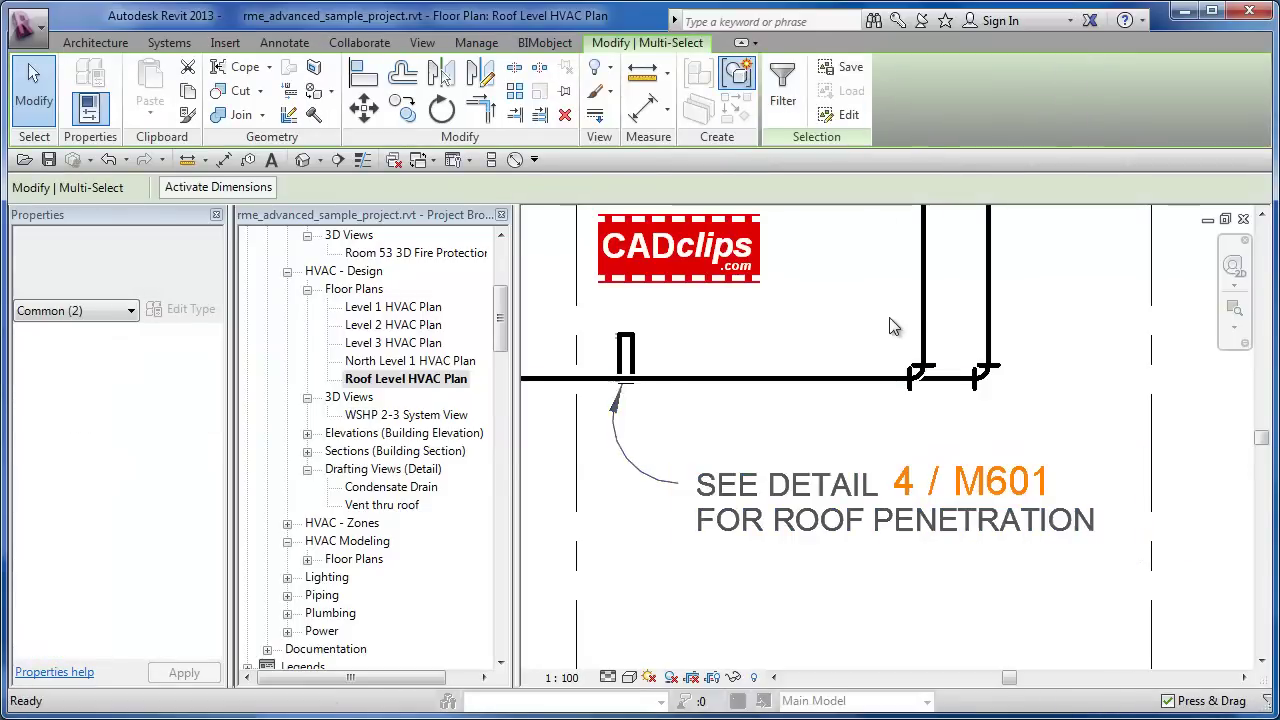
{"action": "key", "text": "ctrl+g"}
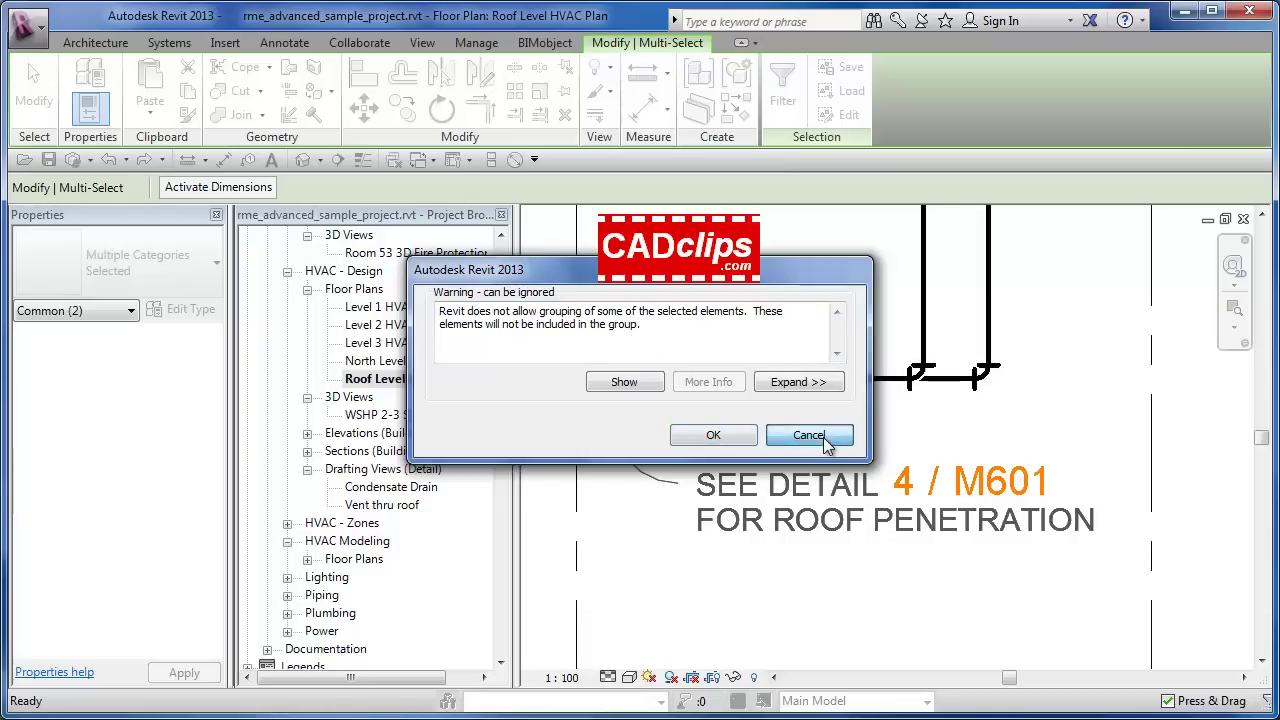
{"action": "left_click", "coordinate": [809, 435]}
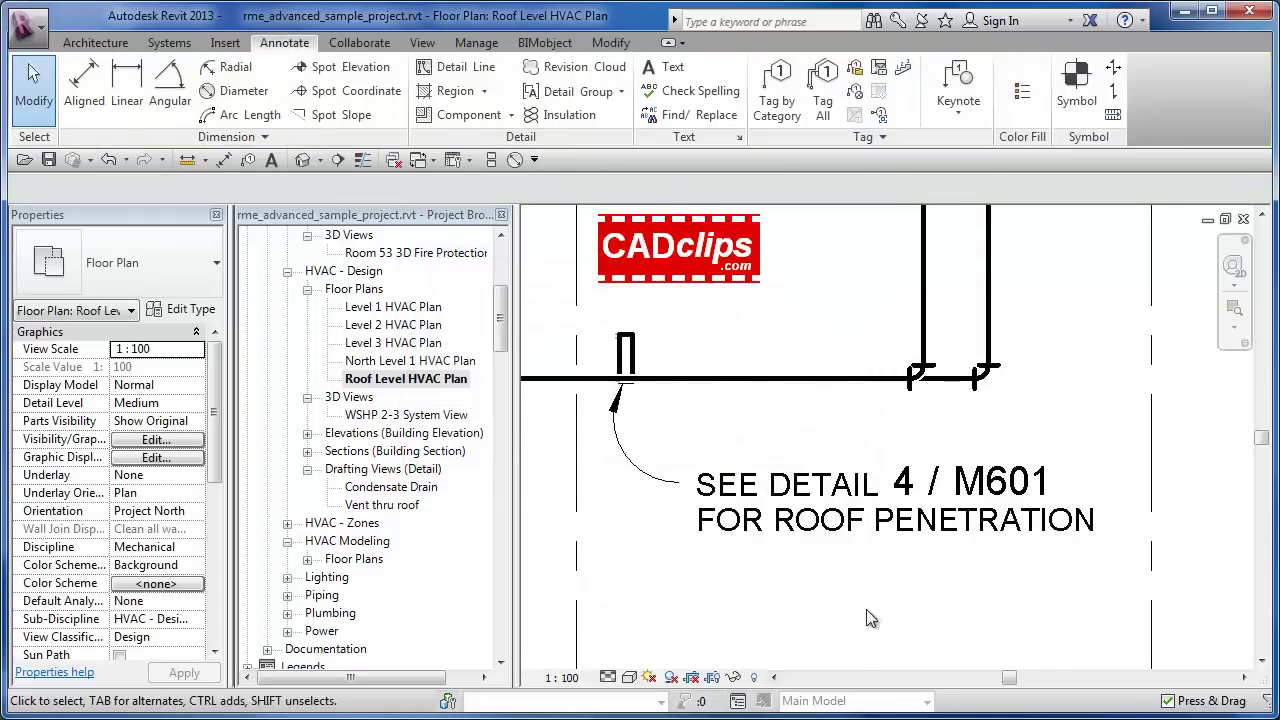
{"action": "left_click", "coordinate": [933, 488]}
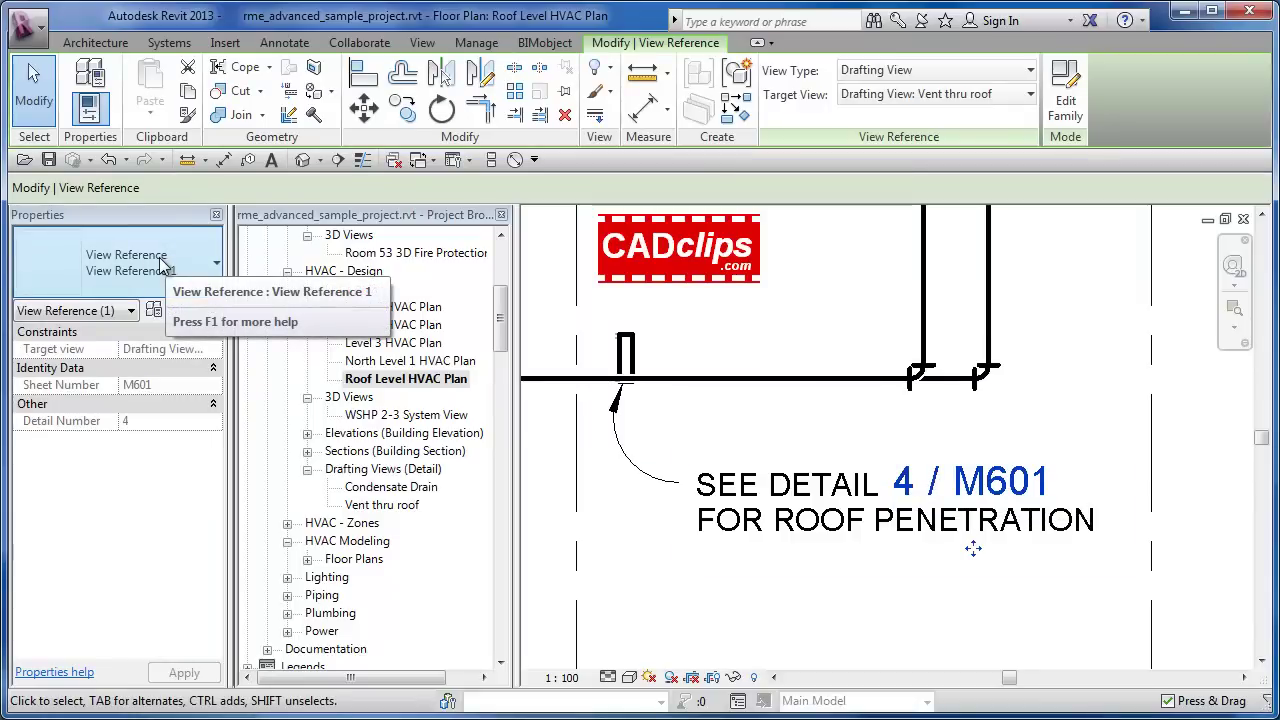
Step: Edit the M_View Reference family from Annotation Symbols in the Project Browser
{"action": "left_click_drag", "start_coordinate": [500, 310], "coordinate": [505, 489]}
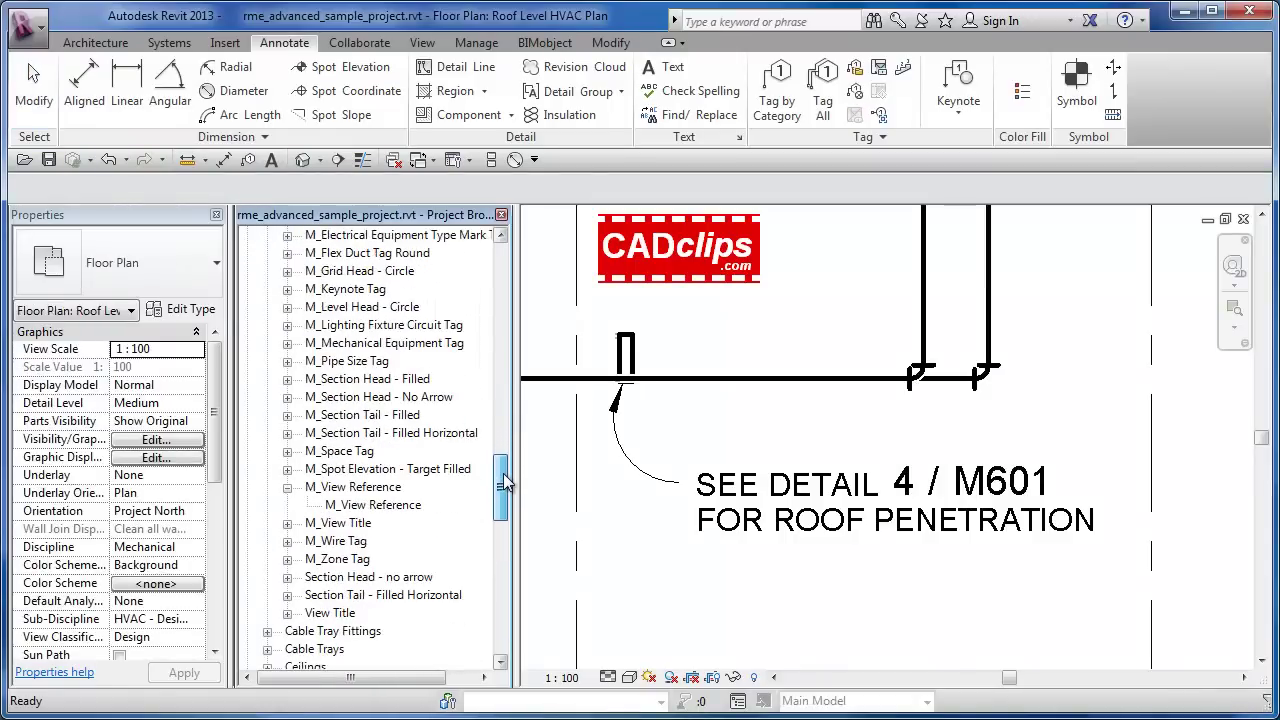
{"action": "left_click", "coordinate": [385, 488]}
{"action": "left_click", "coordinate": [388, 507]}
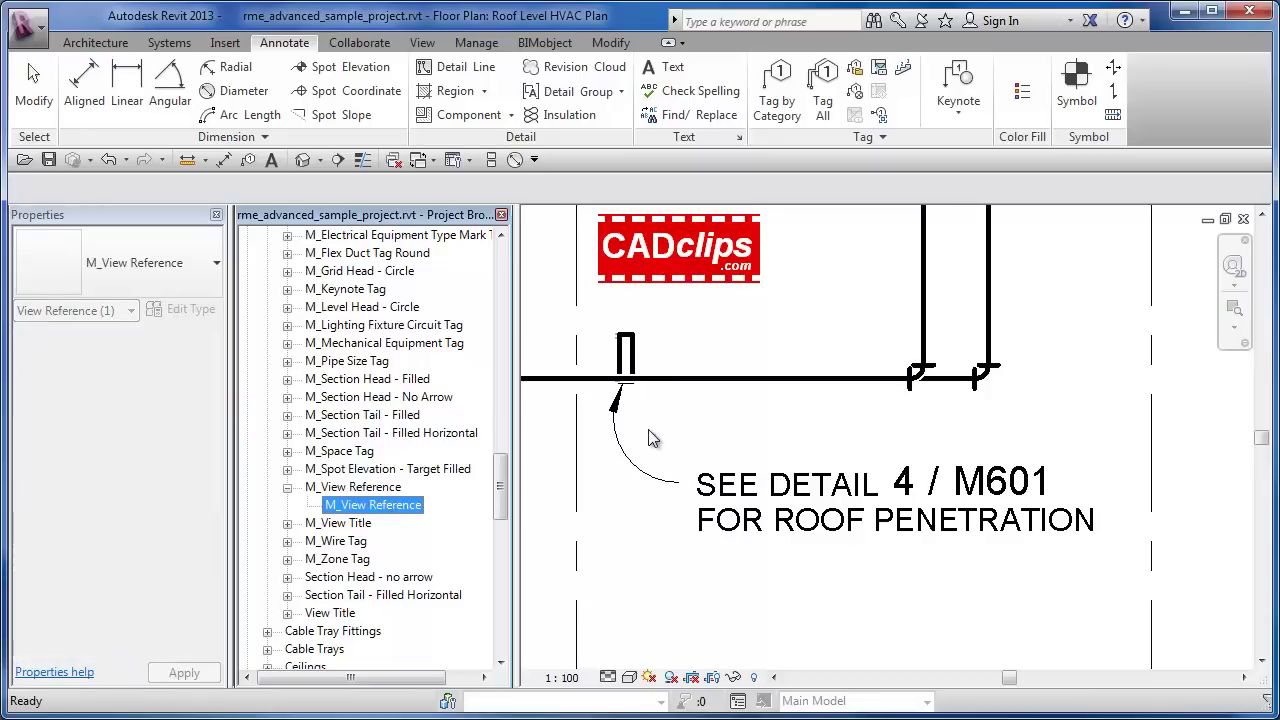
{"action": "left_click", "coordinate": [382, 490]}
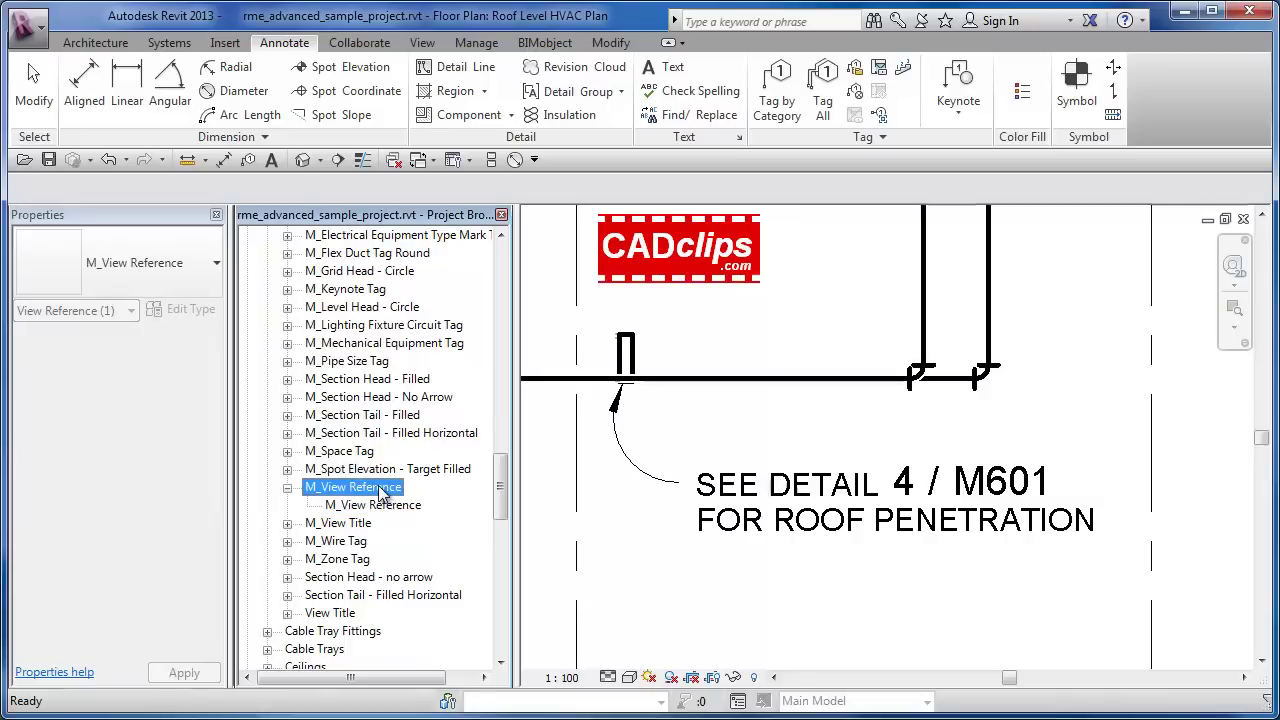
{"action": "right_click", "coordinate": [383, 494]}
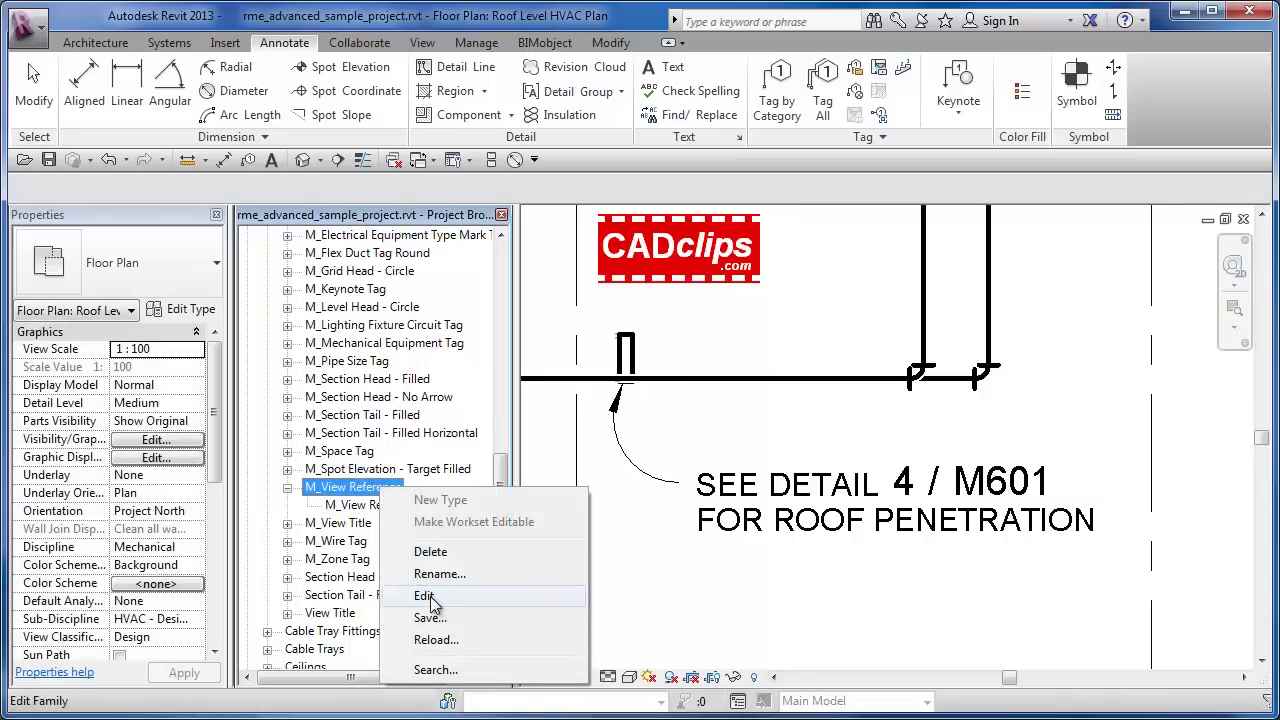
{"action": "left_click", "coordinate": [426, 596]}
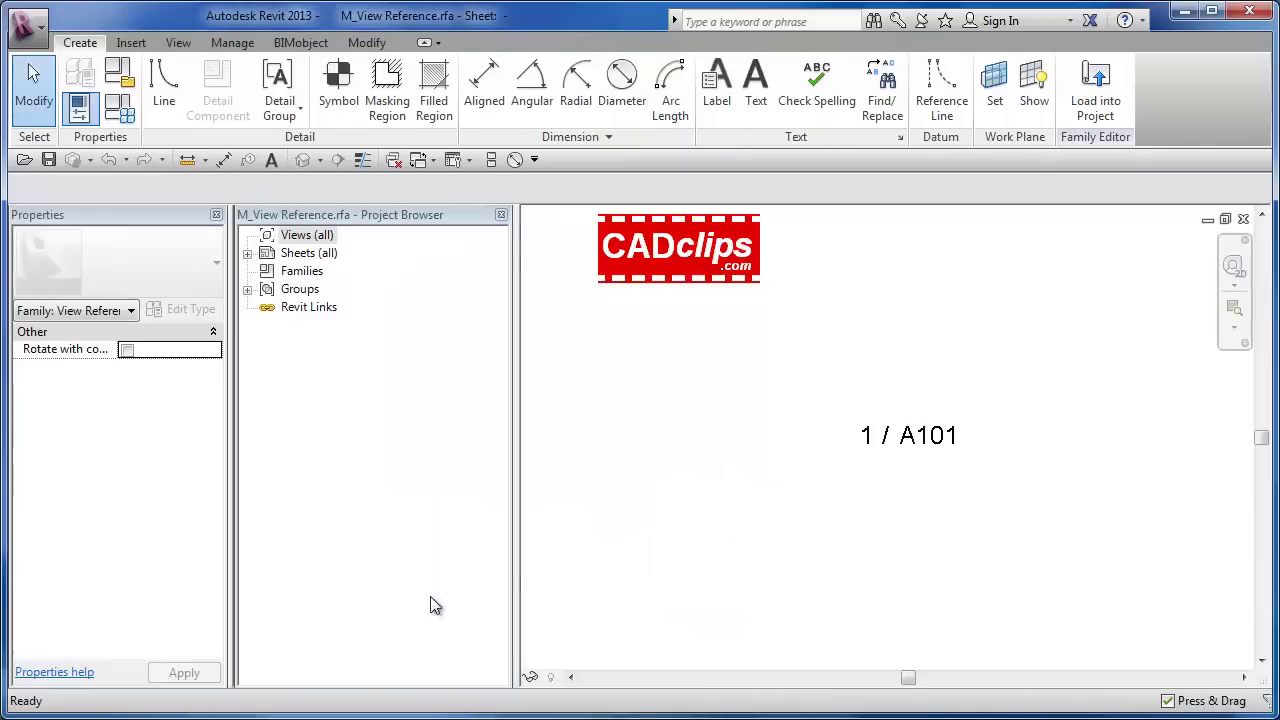
Step: Duplicate the detail-number label's 1/8" type as a new label type named '2.5 mm'
{"action": "scroll", "coordinate": [895, 440], "scroll_direction": "up", "scroll_amount": 2}
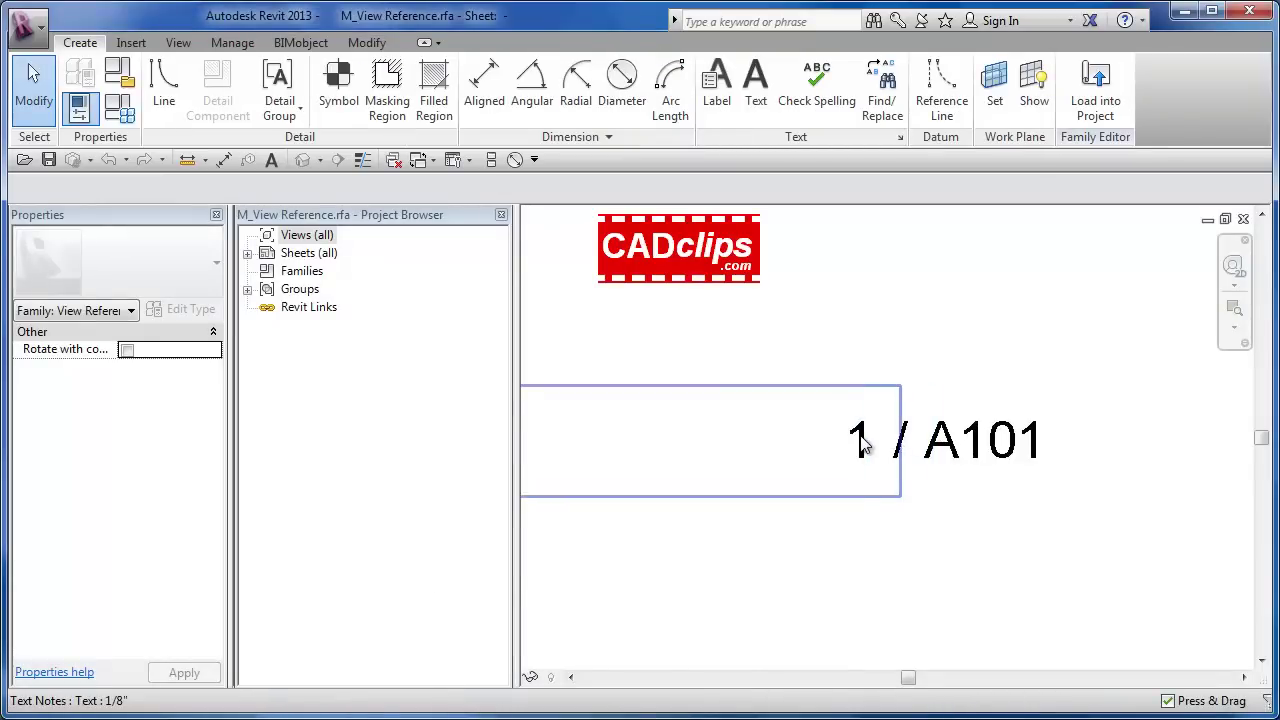
{"action": "left_click", "coordinate": [864, 446]}
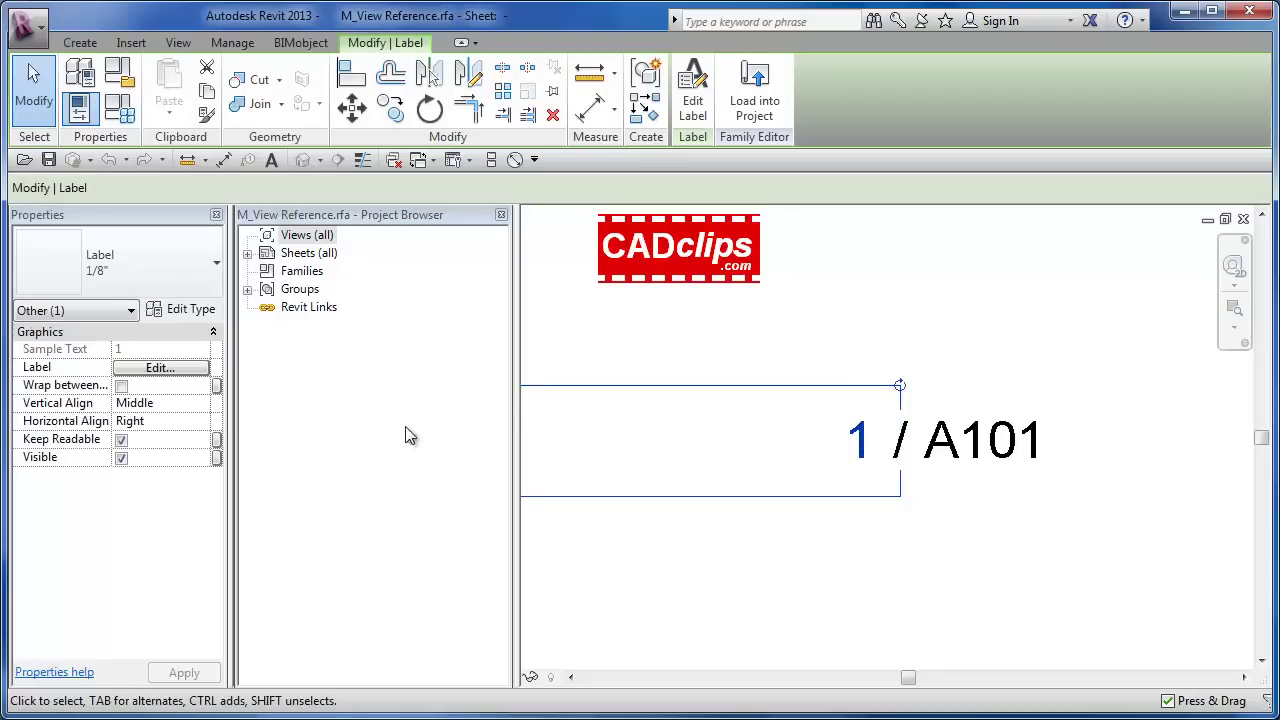
{"action": "left_click", "coordinate": [185, 311]}
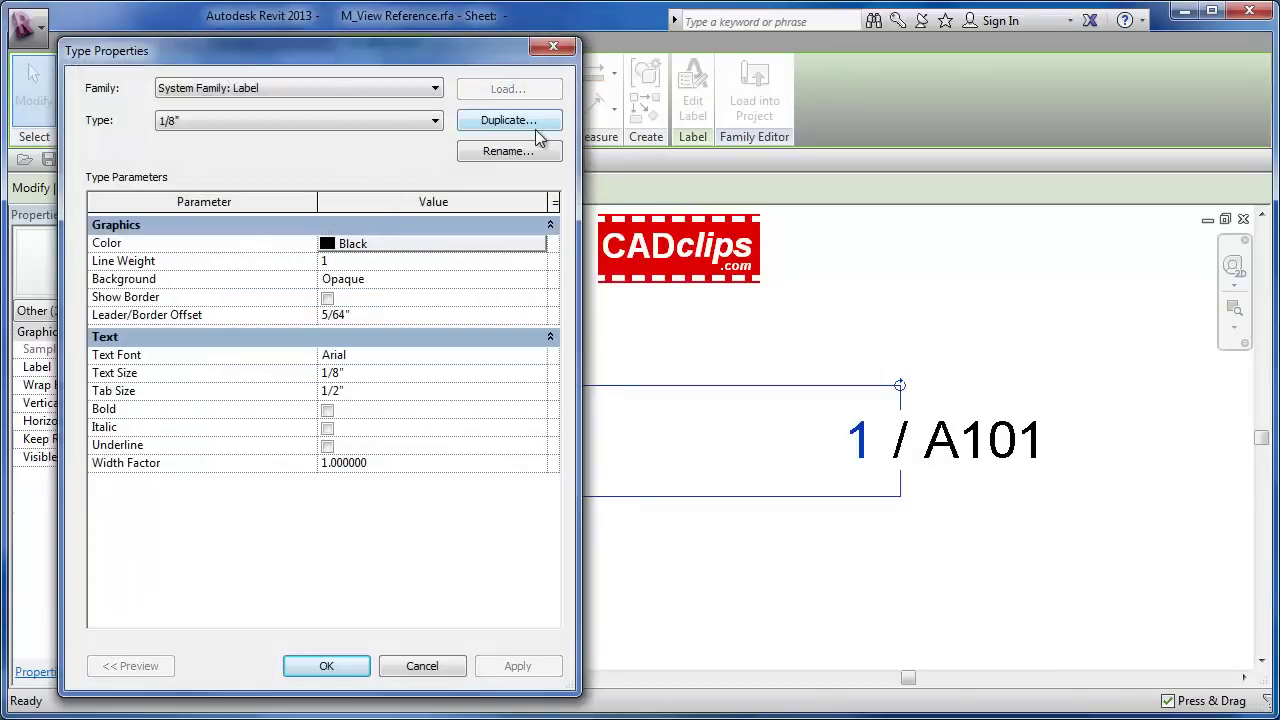
{"action": "left_click", "coordinate": [536, 121]}
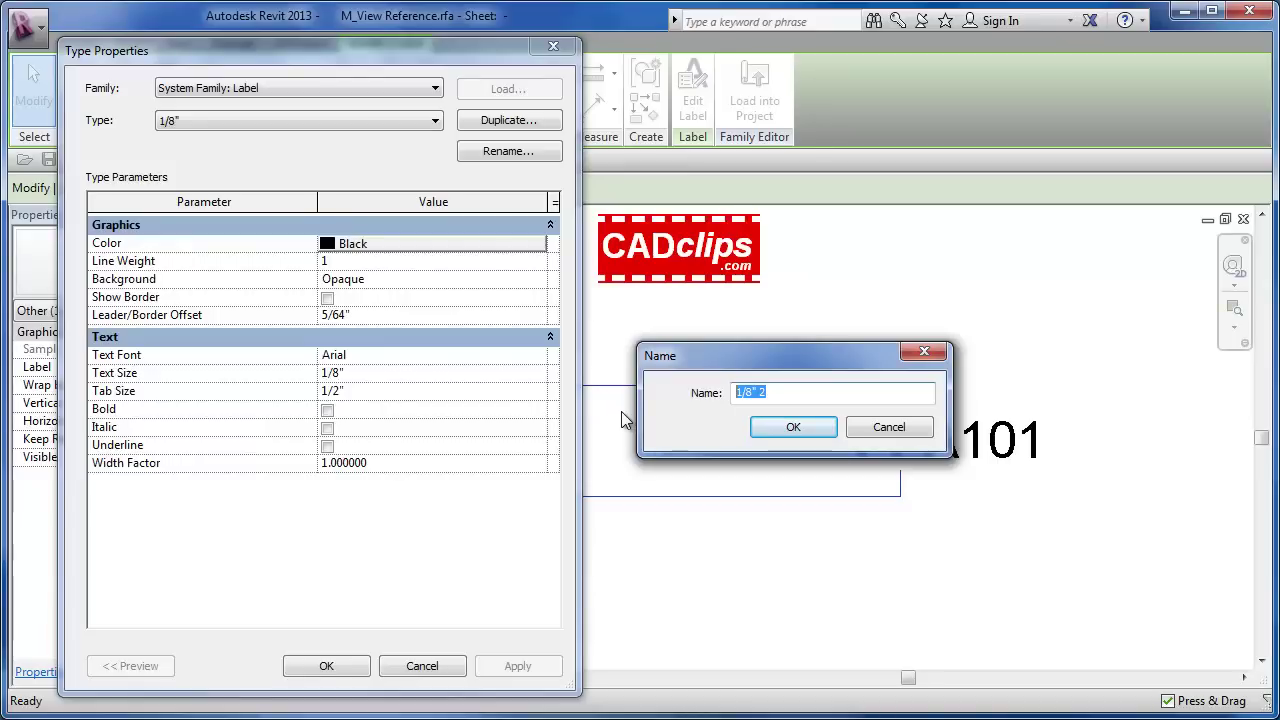
{"action": "type", "text": "2.5 MM"}
{"action": "key", "text": "BackSpace"}
{"action": "key", "text": "BackSpace"}
{"action": "type", "text": "mm"}
{"action": "left_click", "coordinate": [789, 427]}
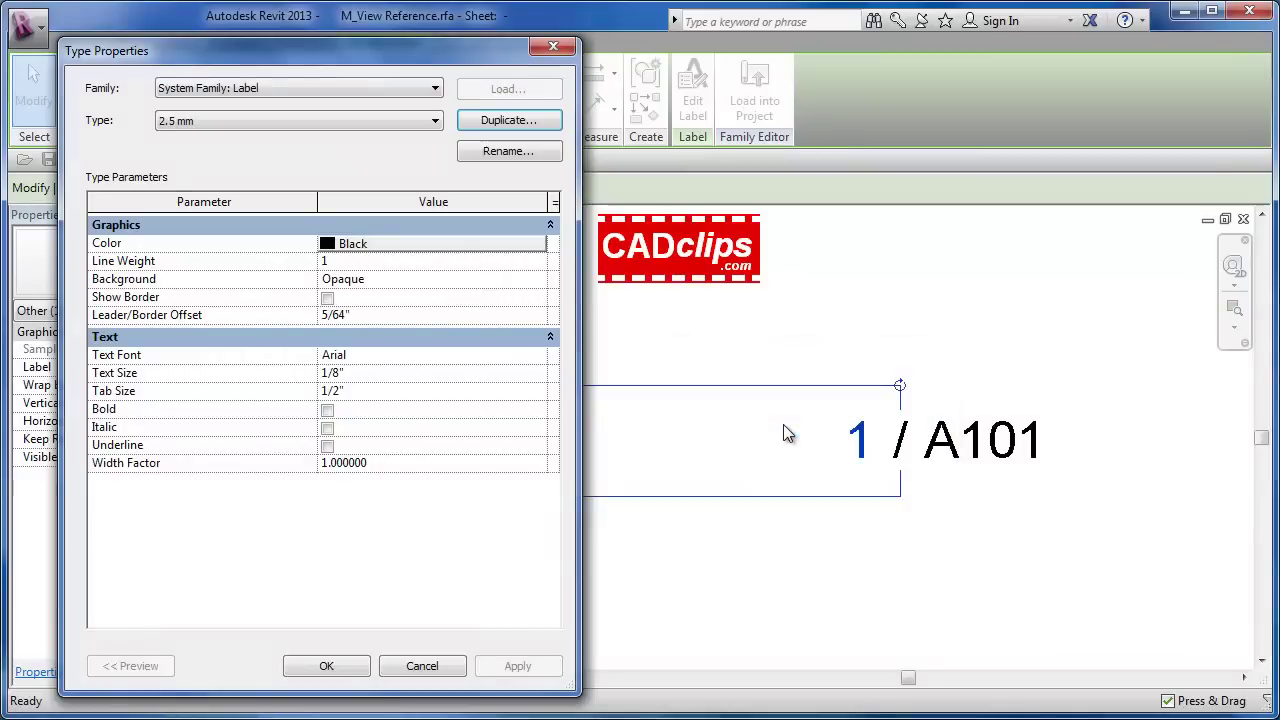
Step: Set the 2.5 mm label type's Text Size to 2.5mm and apply it
{"action": "left_click", "coordinate": [372, 373]}
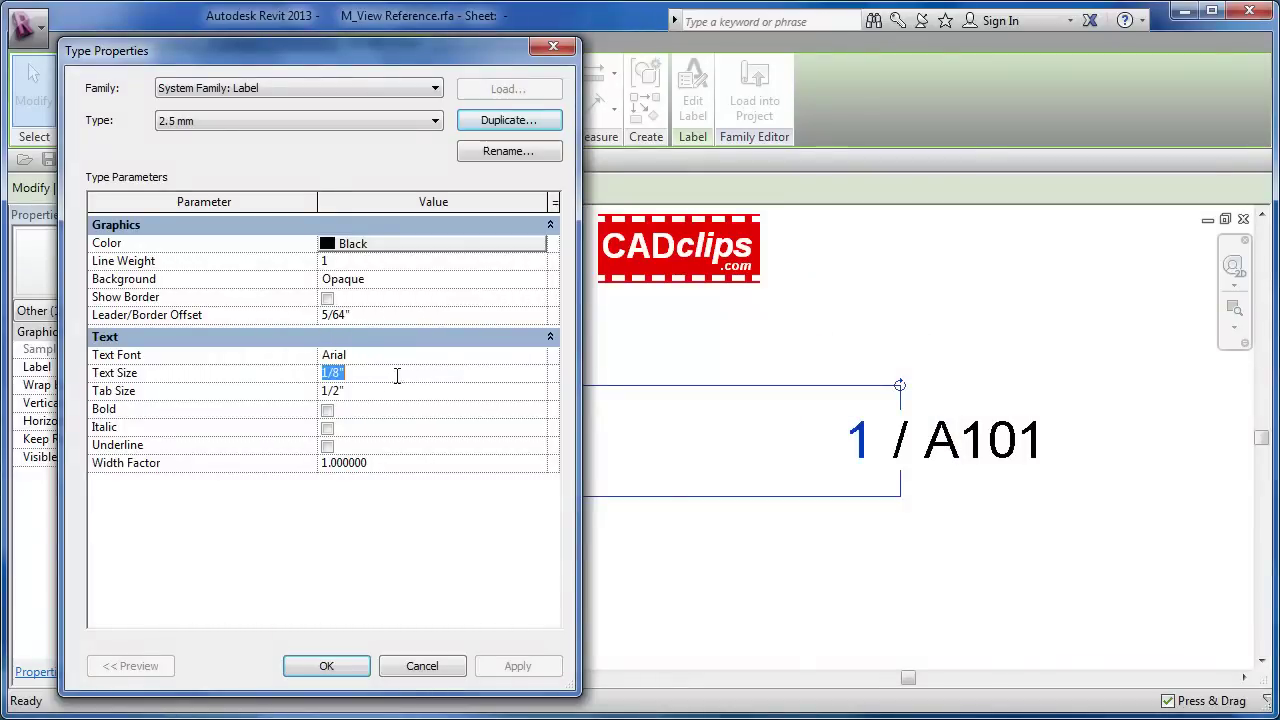
{"action": "type", "text": "2.5mm"}
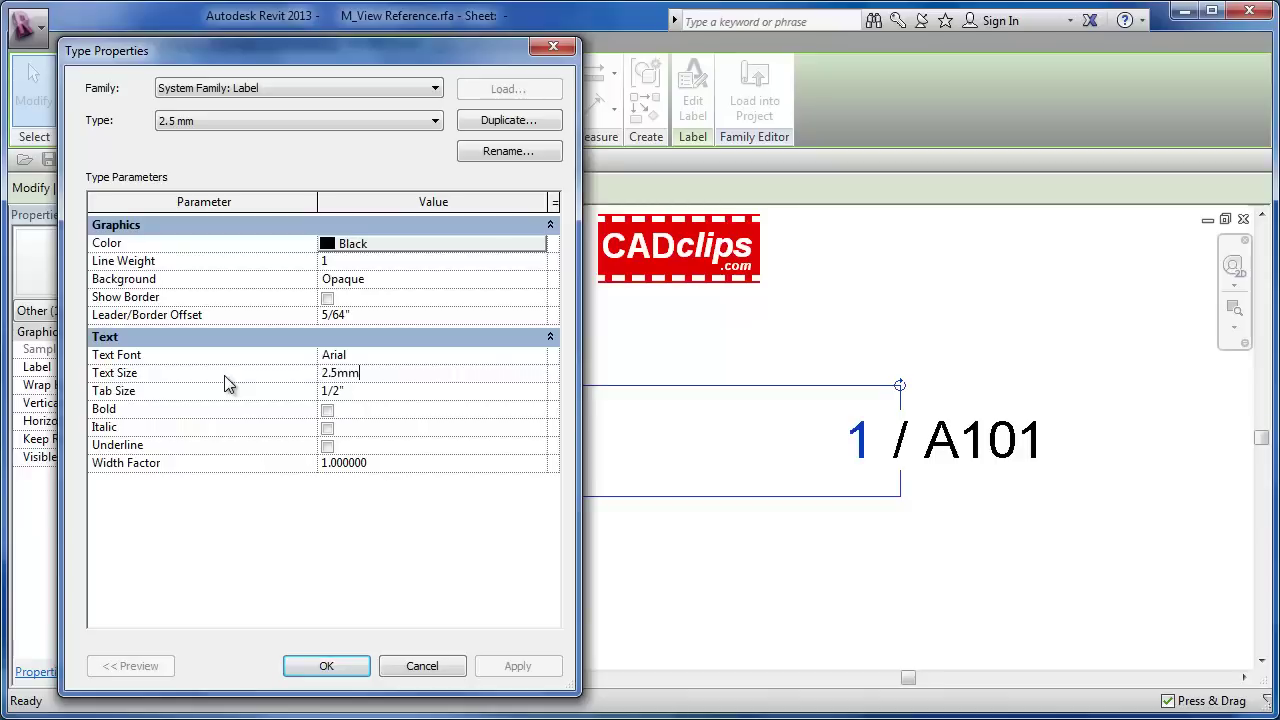
{"action": "key", "text": "Return"}
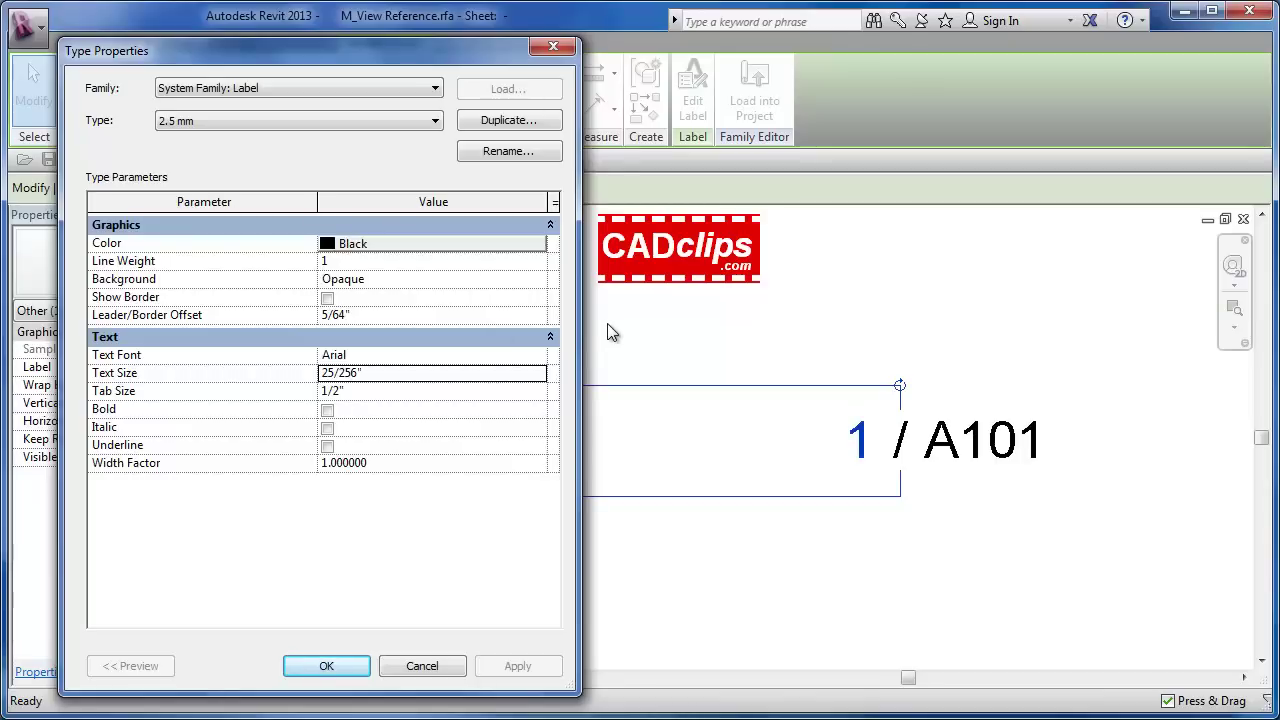
{"action": "left_click", "coordinate": [330, 666]}
{"action": "left_click", "coordinate": [870, 613]}
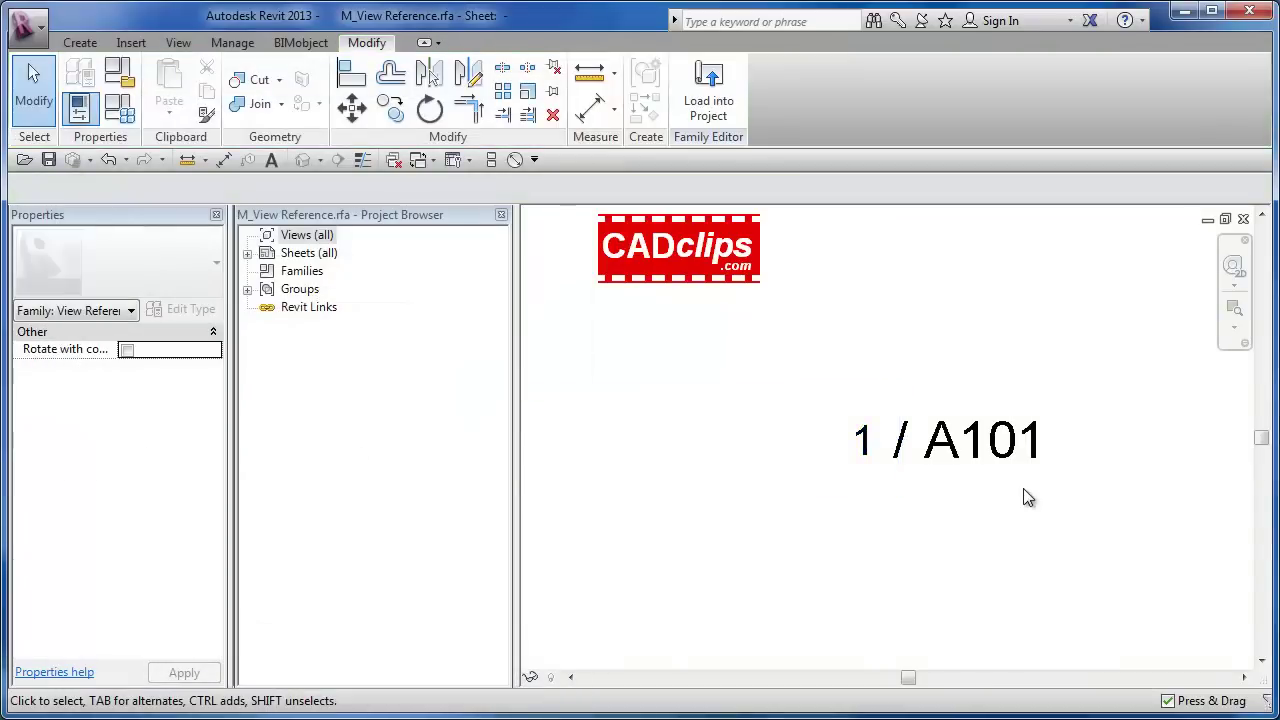
Step: Apply the 2.5 mm label type to the A101 sheet label with Match Type Properties
{"action": "left_click", "coordinate": [206, 116]}
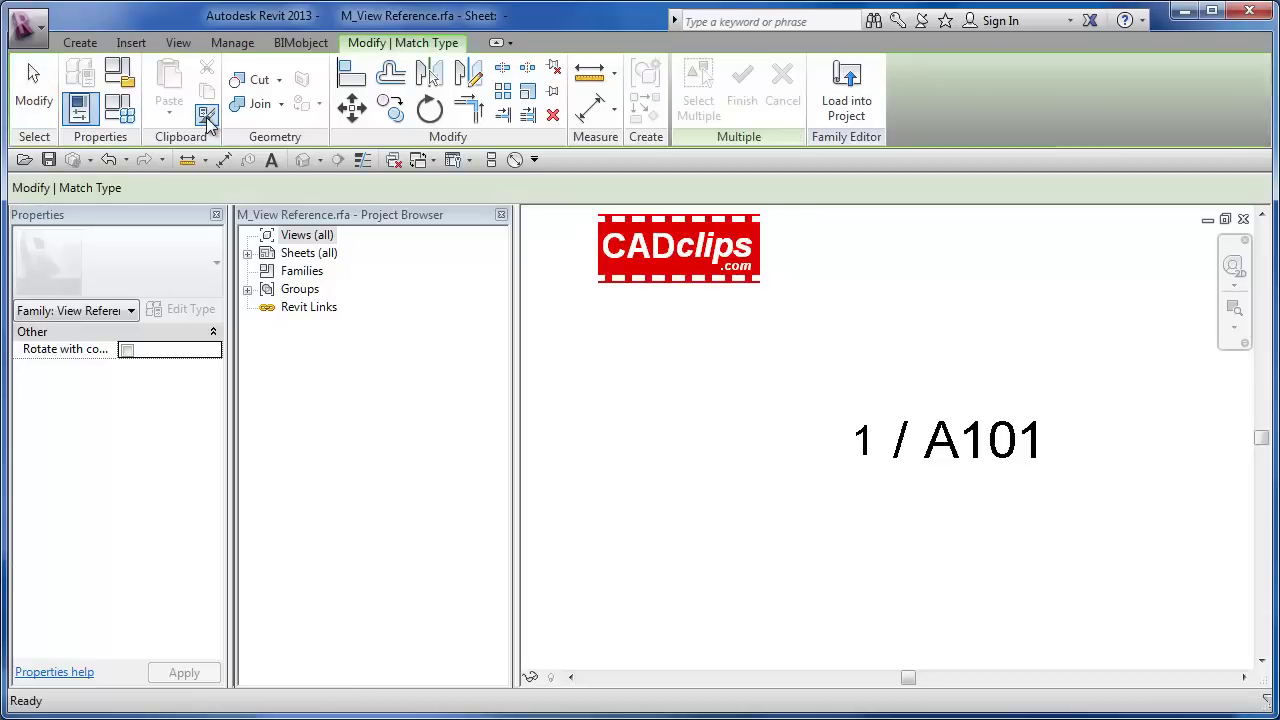
{"action": "left_click", "coordinate": [868, 440]}
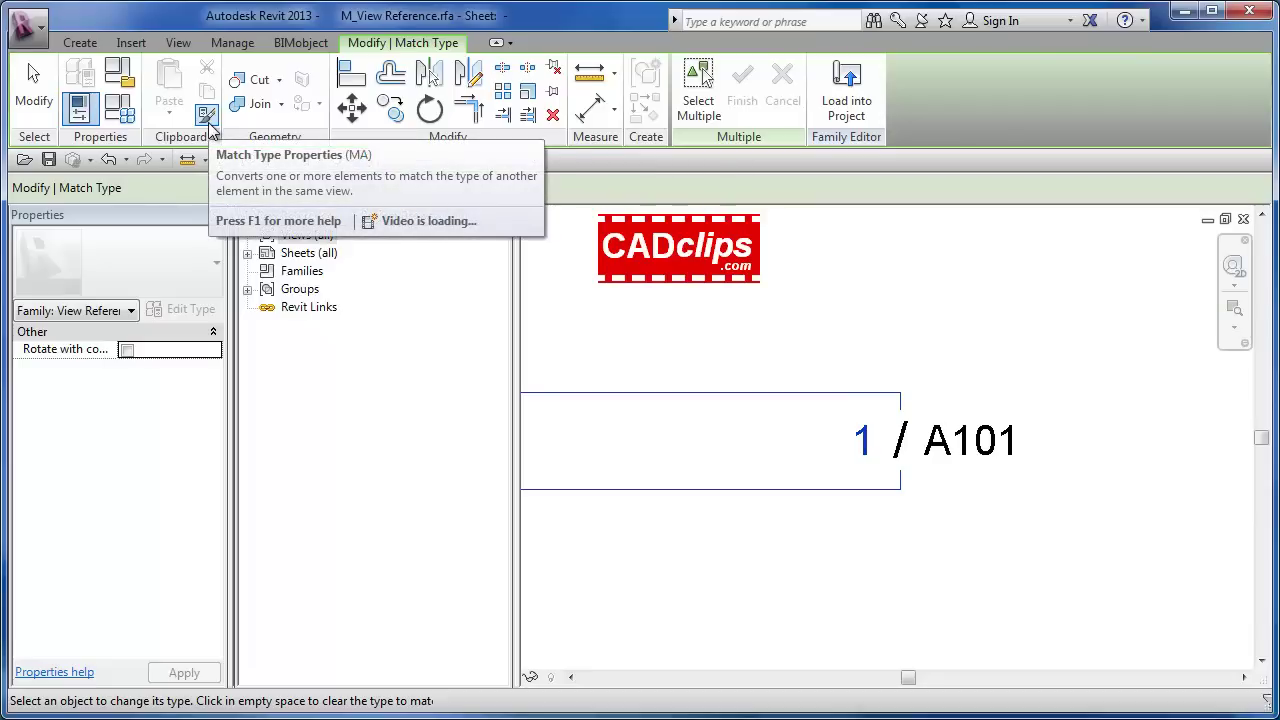
{"action": "key", "text": "Escape"}
{"action": "key", "text": "Escape"}
Step: Give the slash text a new '2.5 mm' text type with a 2.5 mm Text Size
{"action": "left_click", "coordinate": [908, 436]}
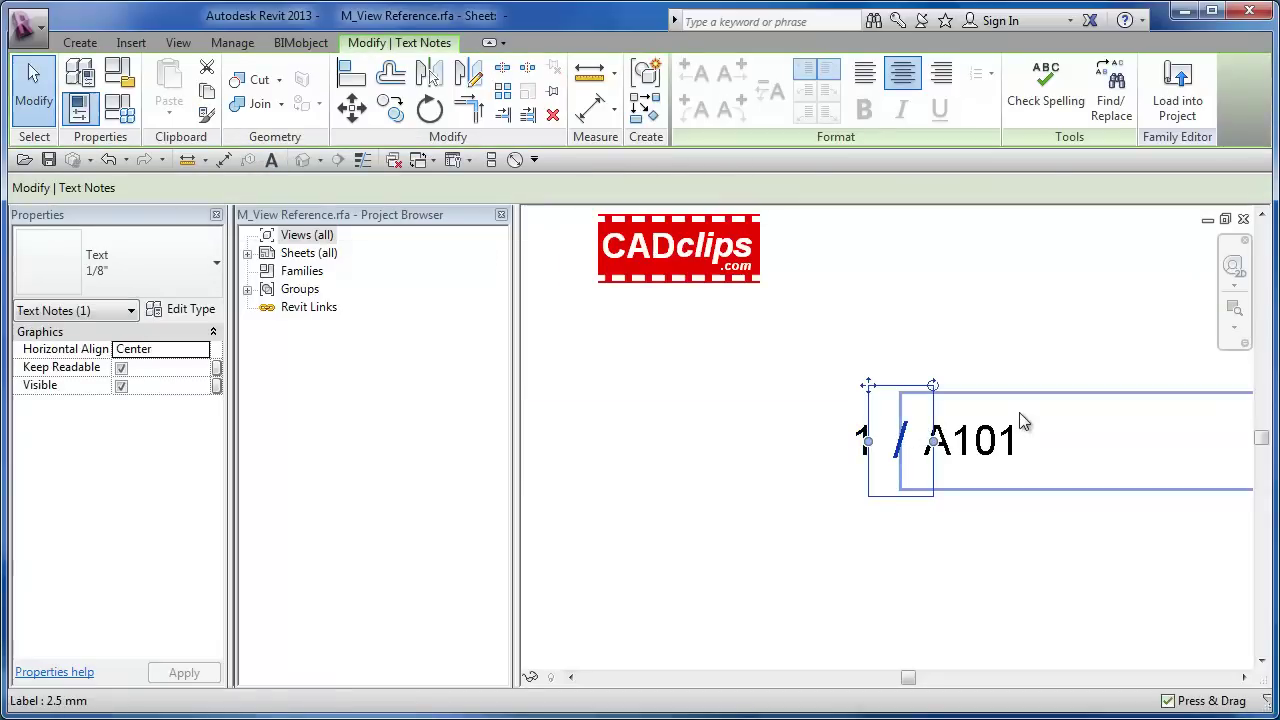
{"action": "left_click", "coordinate": [180, 309]}
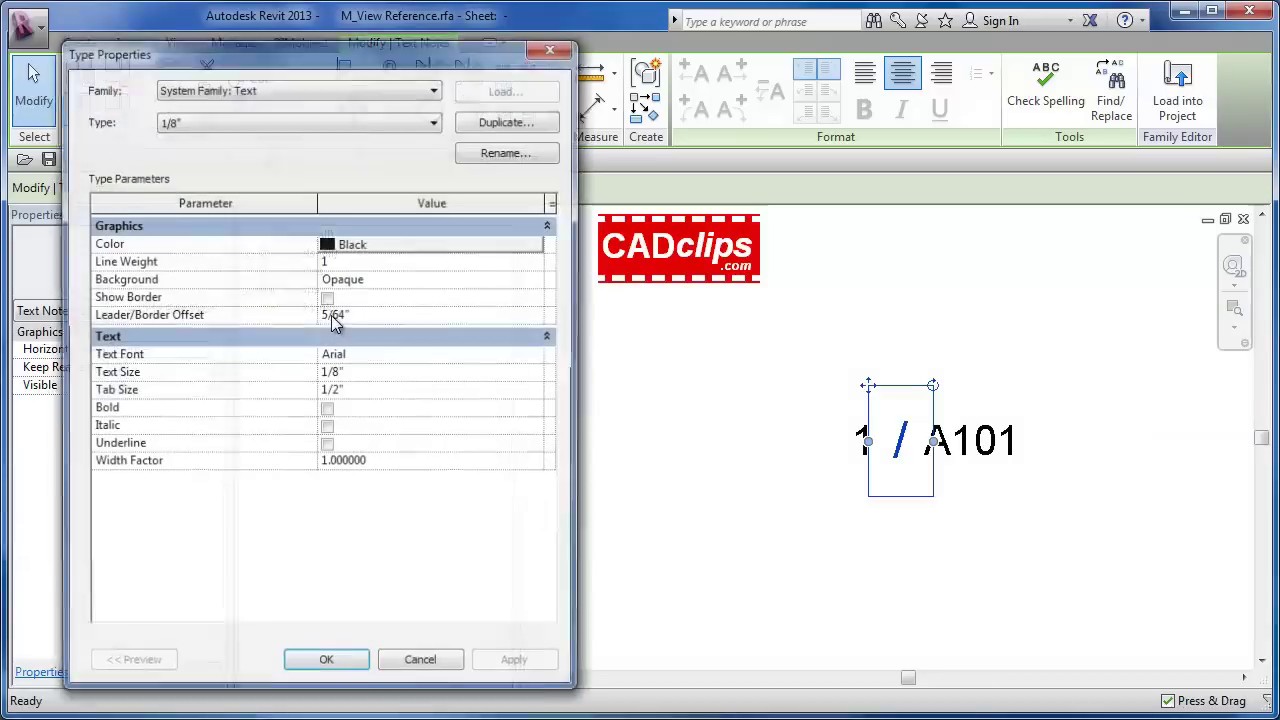
{"action": "left_click", "coordinate": [508, 121]}
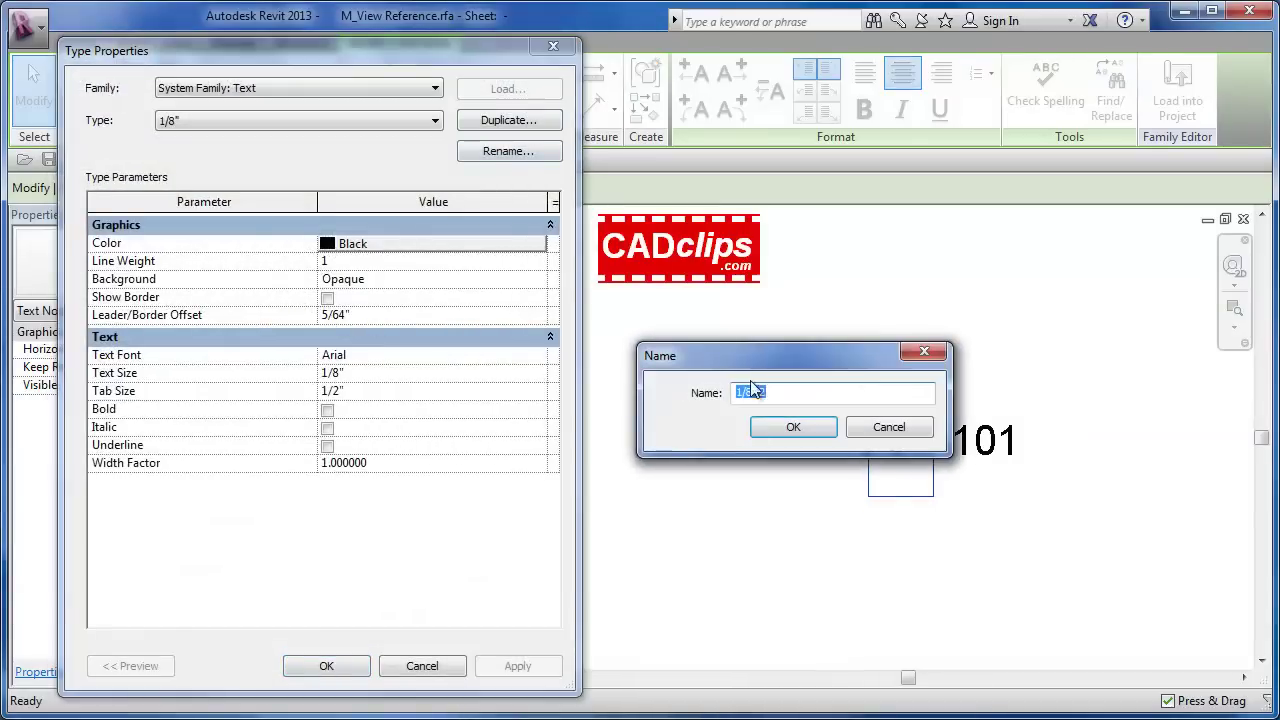
{"action": "type", "text": "2.5 mm"}
{"action": "left_click", "coordinate": [793, 427]}
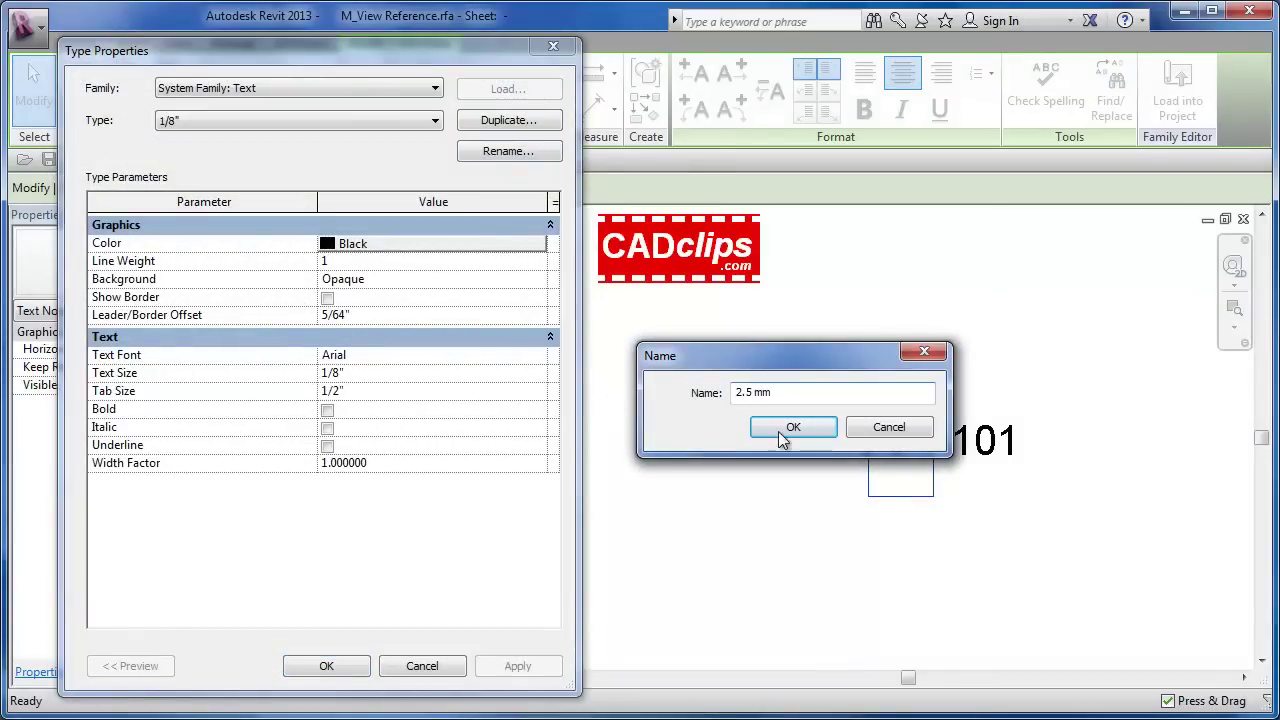
{"action": "left_click", "coordinate": [386, 373]}
{"action": "type", "text": "2"}
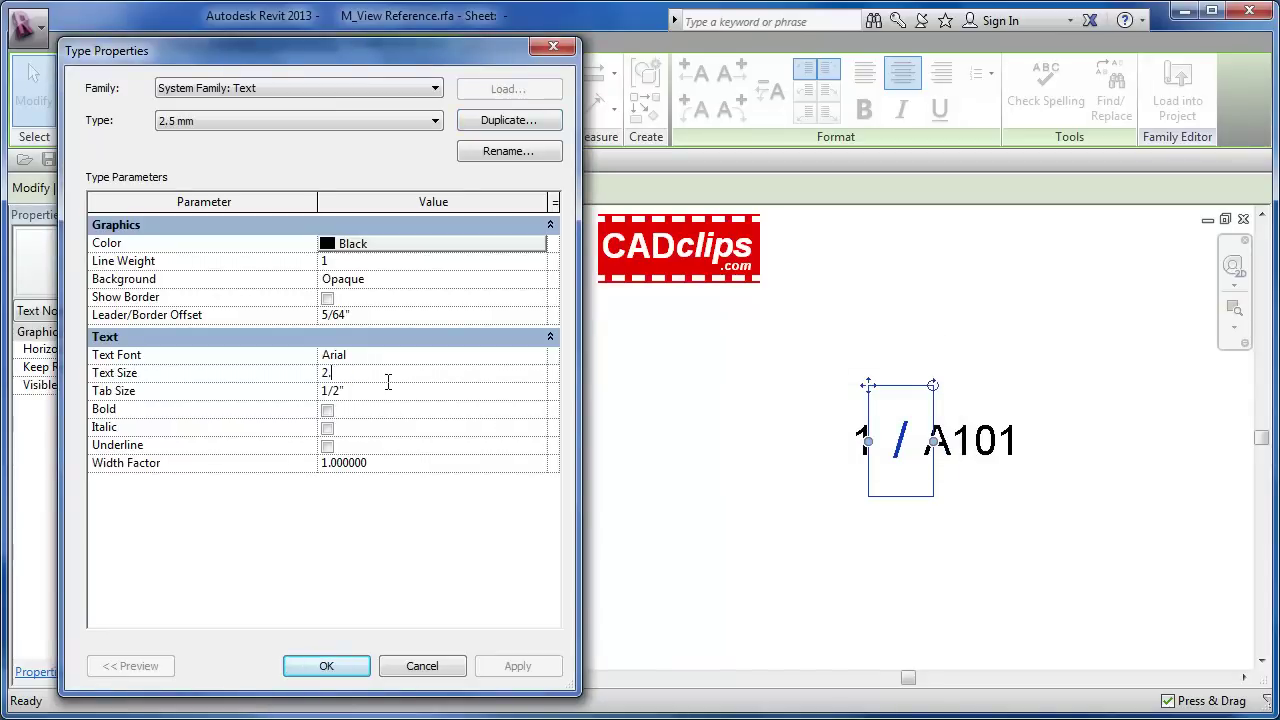
{"action": "type", "text": ".5 mm"}
{"action": "left_click", "coordinate": [327, 666]}
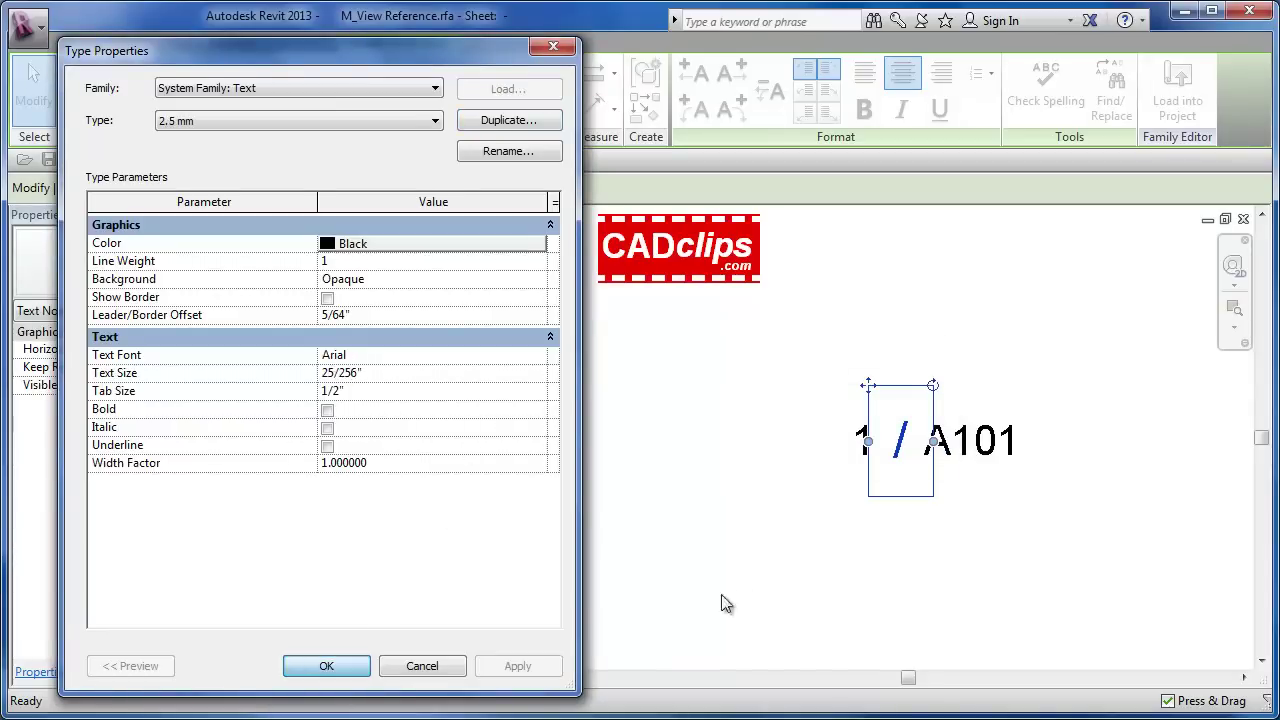
{"action": "left_click", "coordinate": [843, 572]}
{"action": "scroll", "coordinate": [1003, 466], "scroll_direction": "up", "scroll_amount": 2}
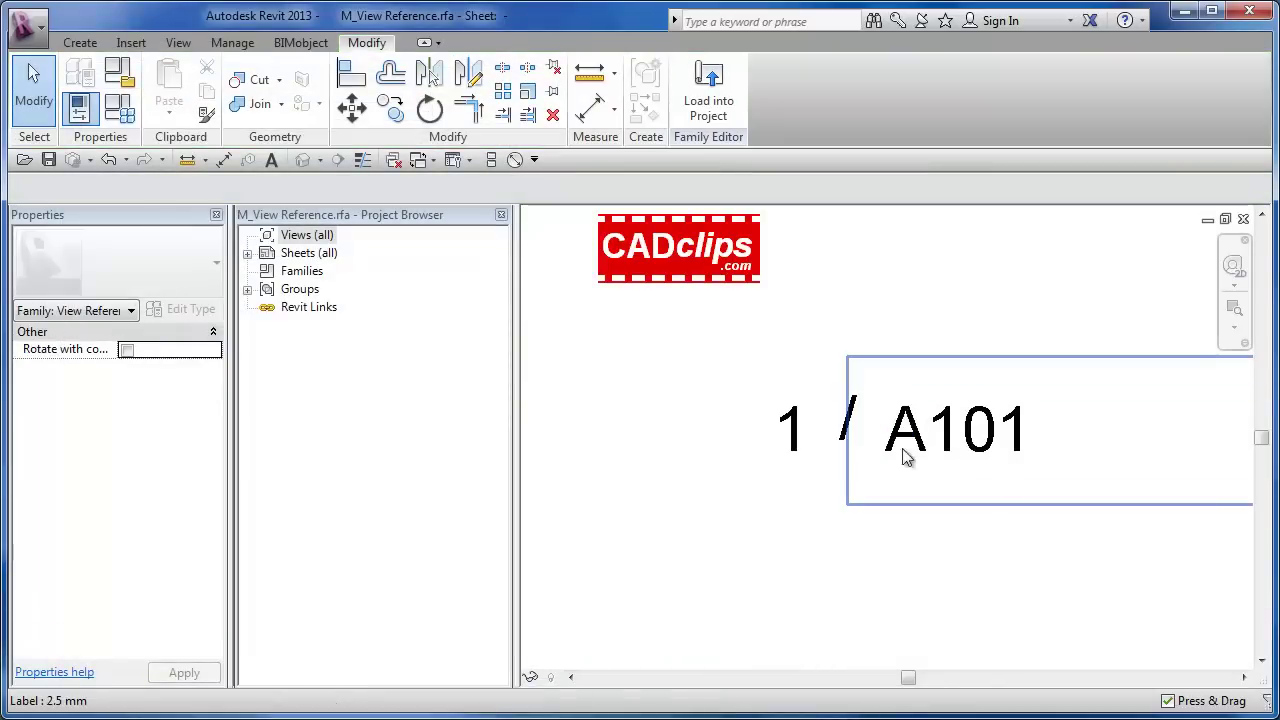
Step: Move the A101 label left and nudge the 1 label right so both sit closer to the slash
{"action": "left_click", "coordinate": [849, 418]}
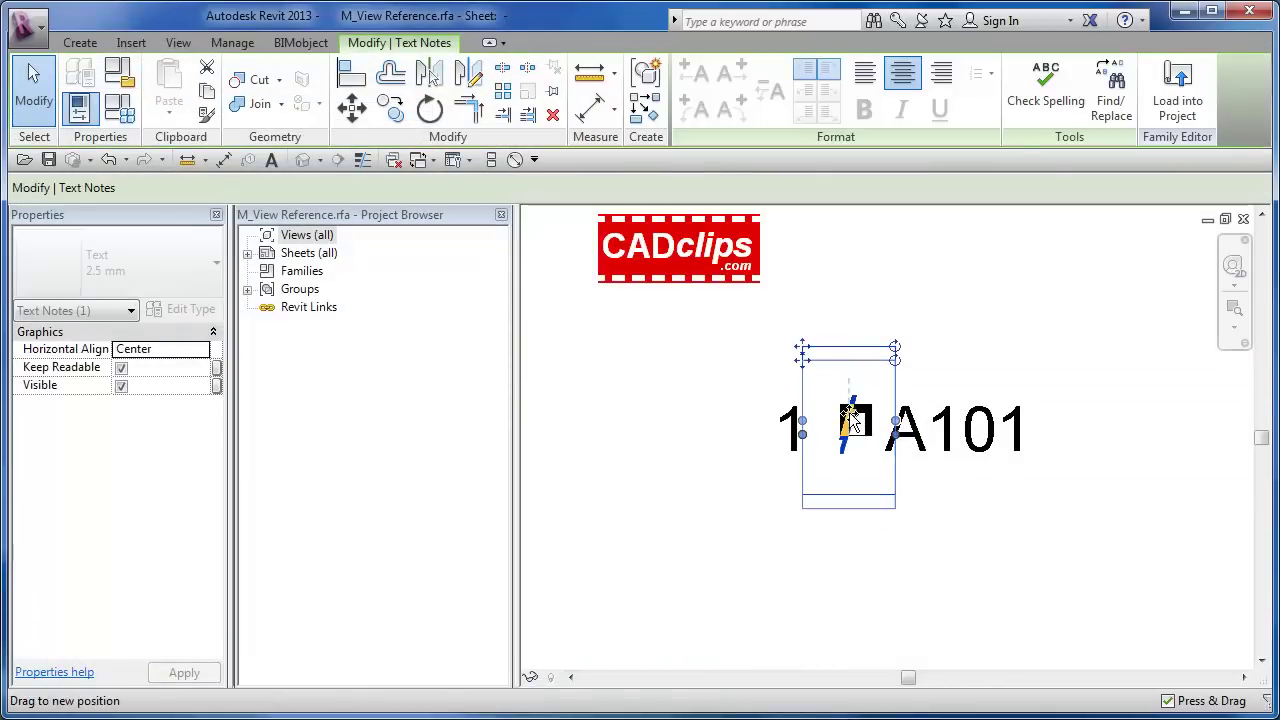
{"action": "left_click", "coordinate": [979, 508]}
{"action": "left_click", "coordinate": [916, 456]}
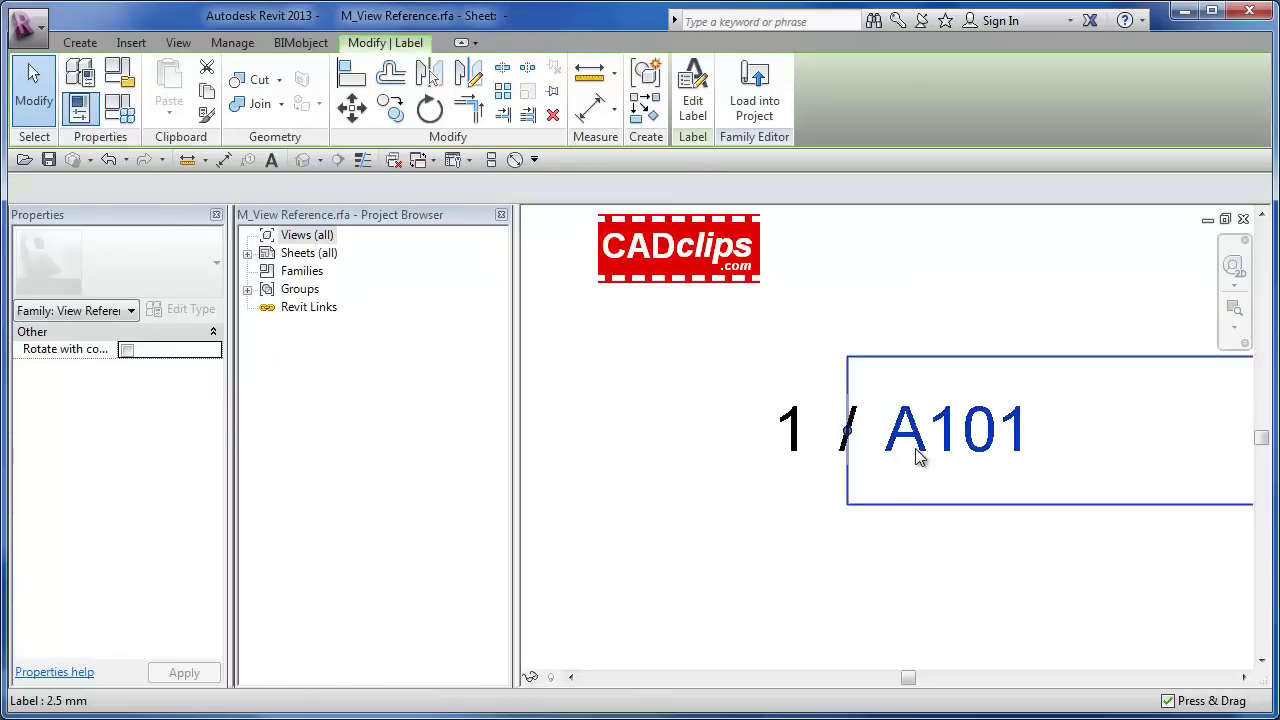
{"action": "left_click_drag", "start_coordinate": [919, 456], "coordinate": [908, 451]}
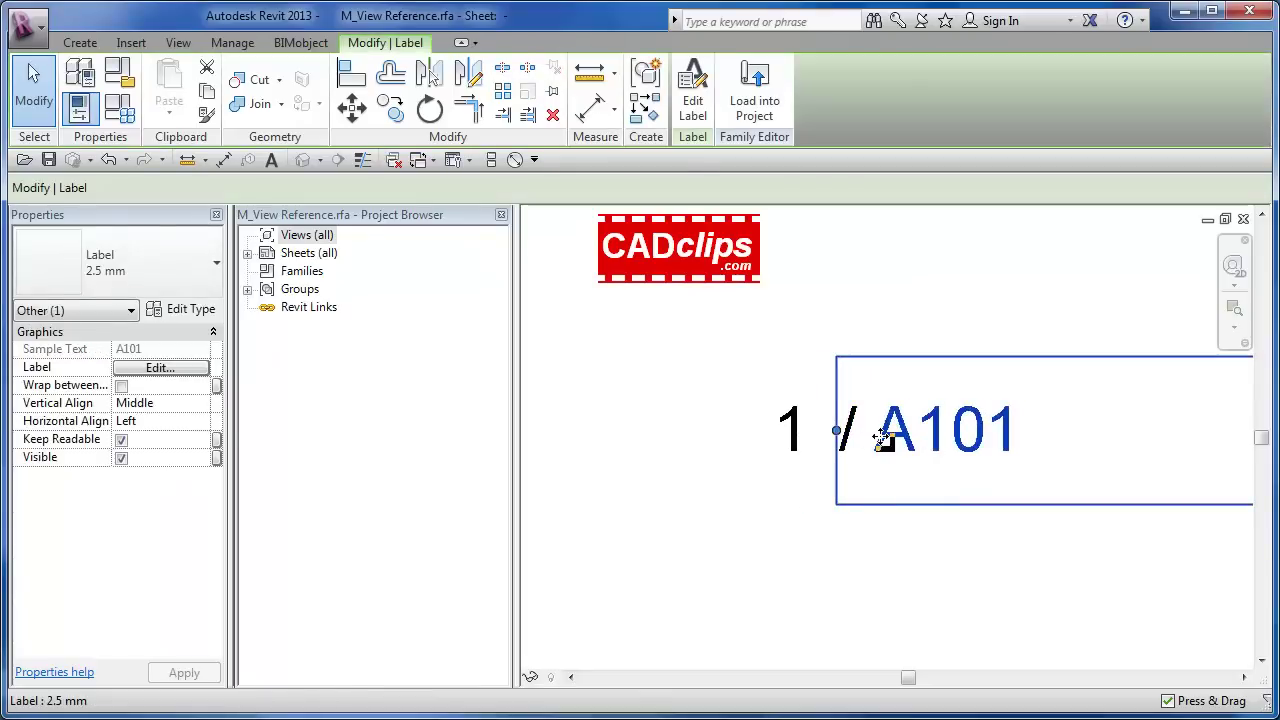
{"action": "left_click", "coordinate": [778, 456]}
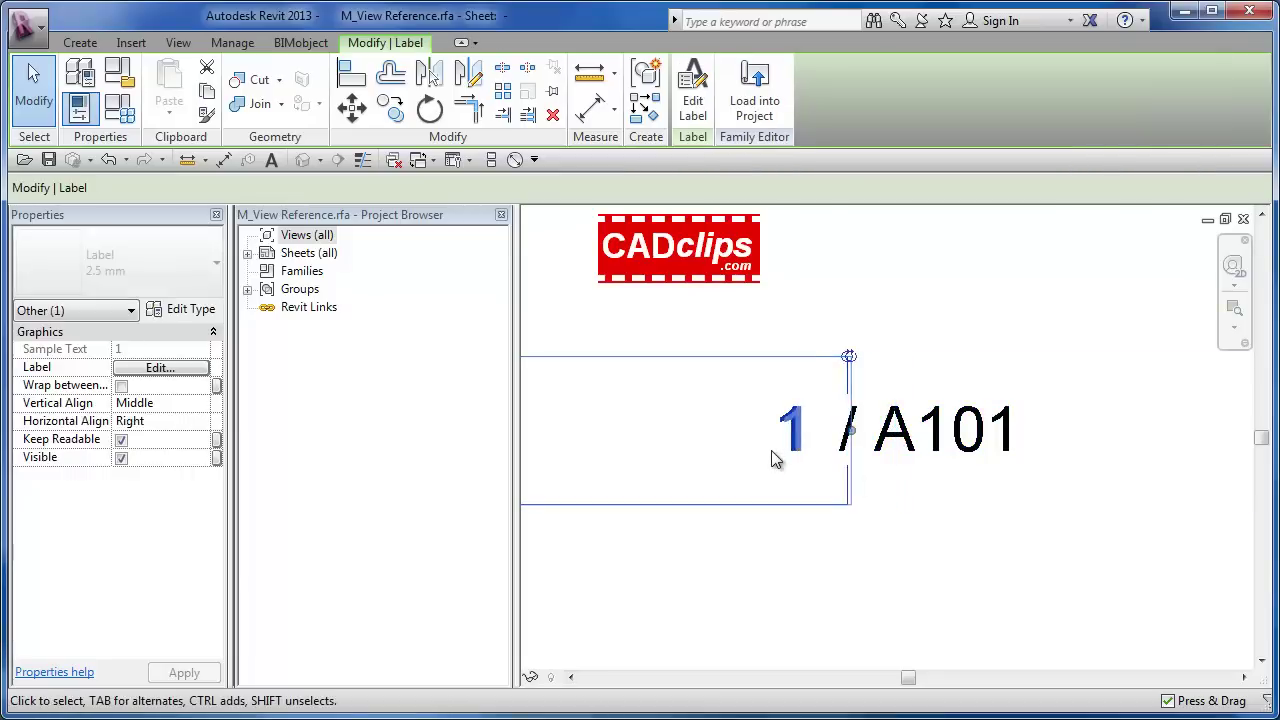
{"action": "key", "text": "Right"}
{"action": "key", "text": "Right"}
{"action": "key", "text": "Right"}
{"action": "left_click", "coordinate": [934, 568]}
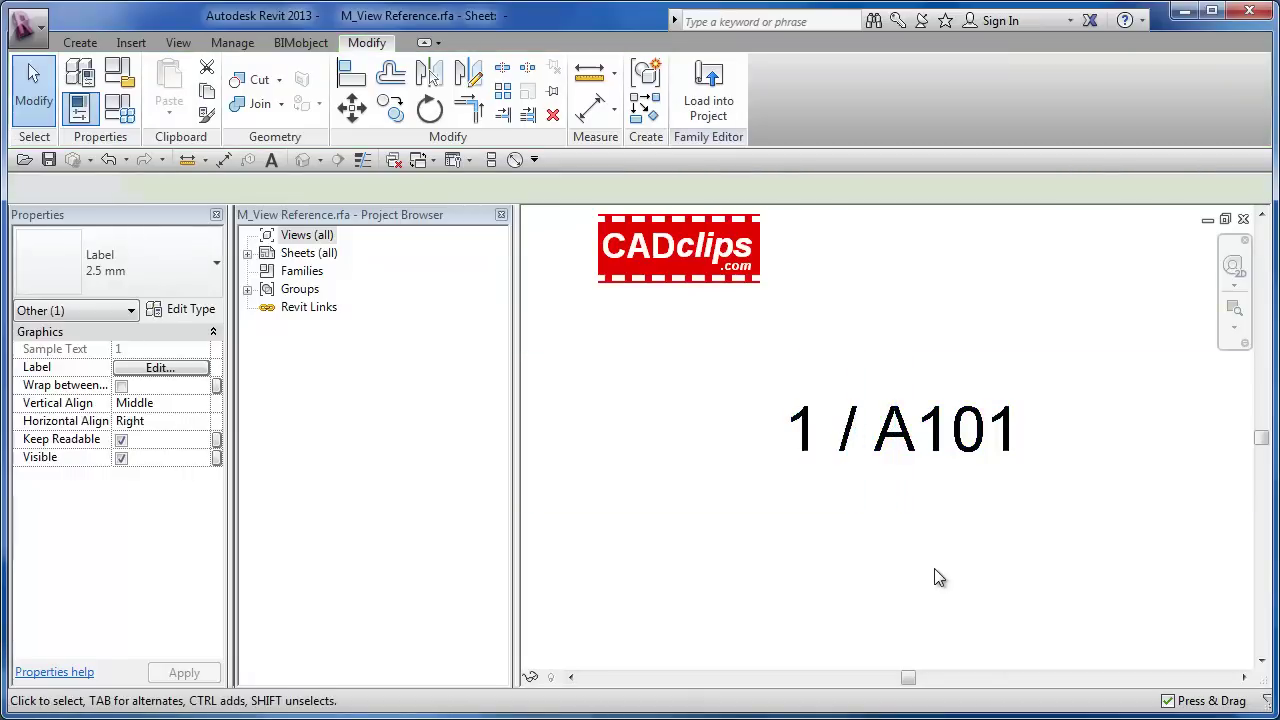
{"action": "scroll", "coordinate": [934, 570], "scroll_direction": "down", "scroll_amount": 3}
{"action": "middle_click_drag", "start_coordinate": [948, 583], "coordinate": [918, 541]}
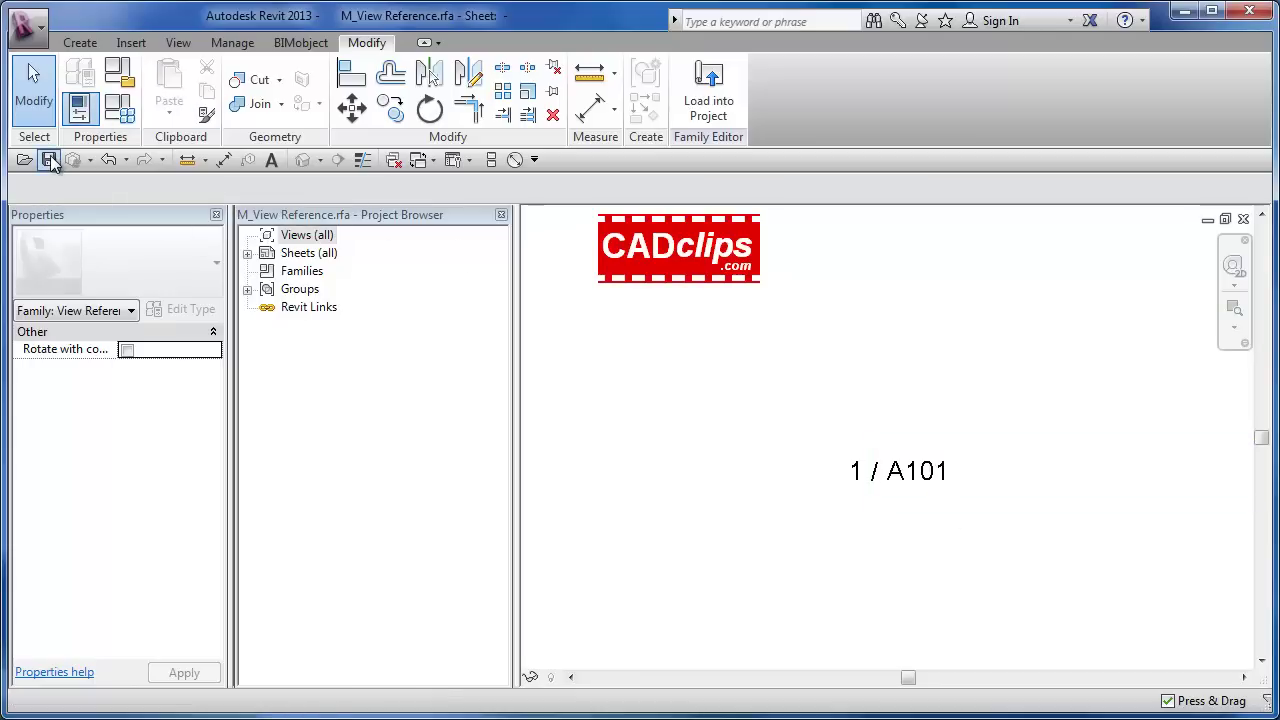
Step: Save the family and load it into the project, overwriting the existing version
{"action": "key", "text": "ctrl+s"}
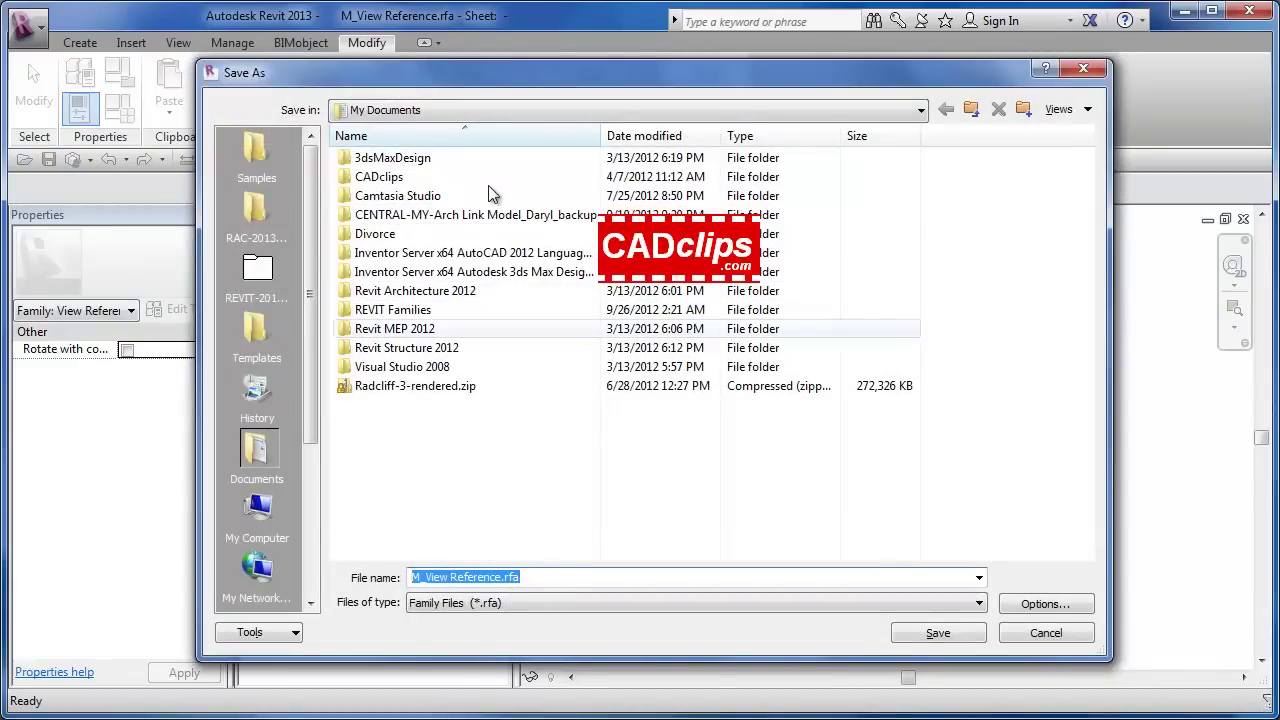
{"action": "left_click", "coordinate": [940, 633]}
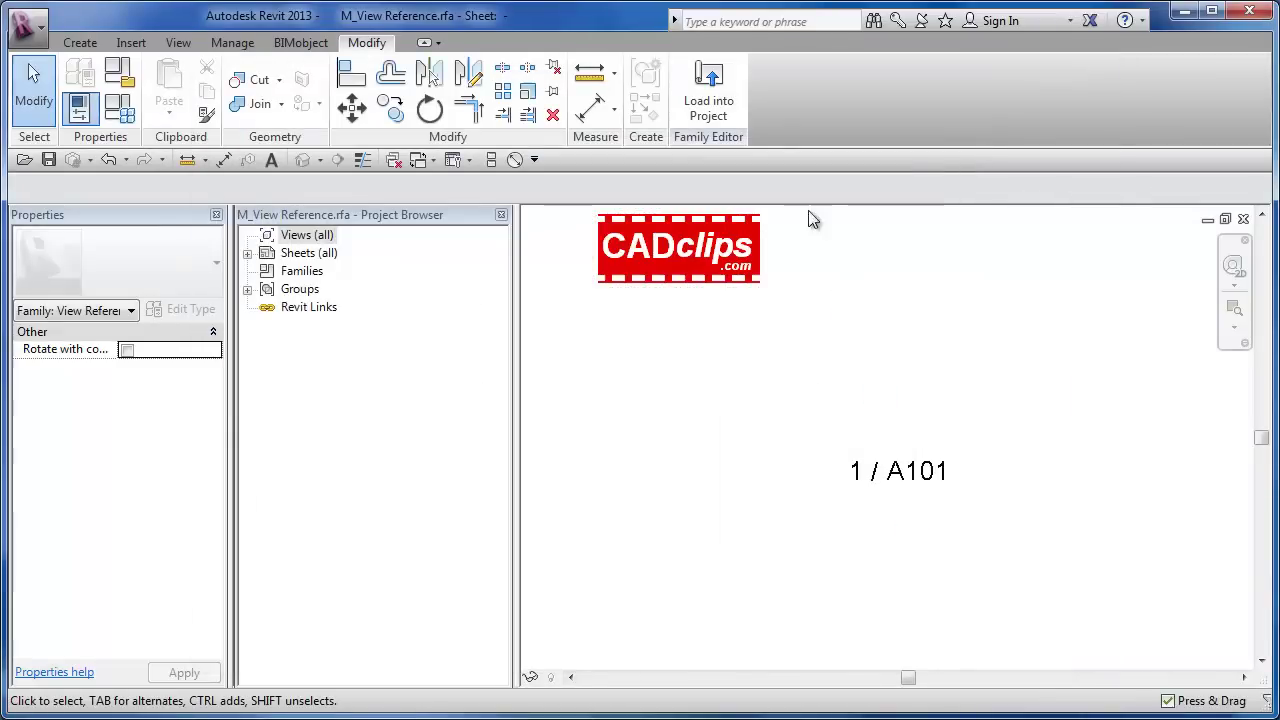
{"action": "left_click", "coordinate": [710, 100]}
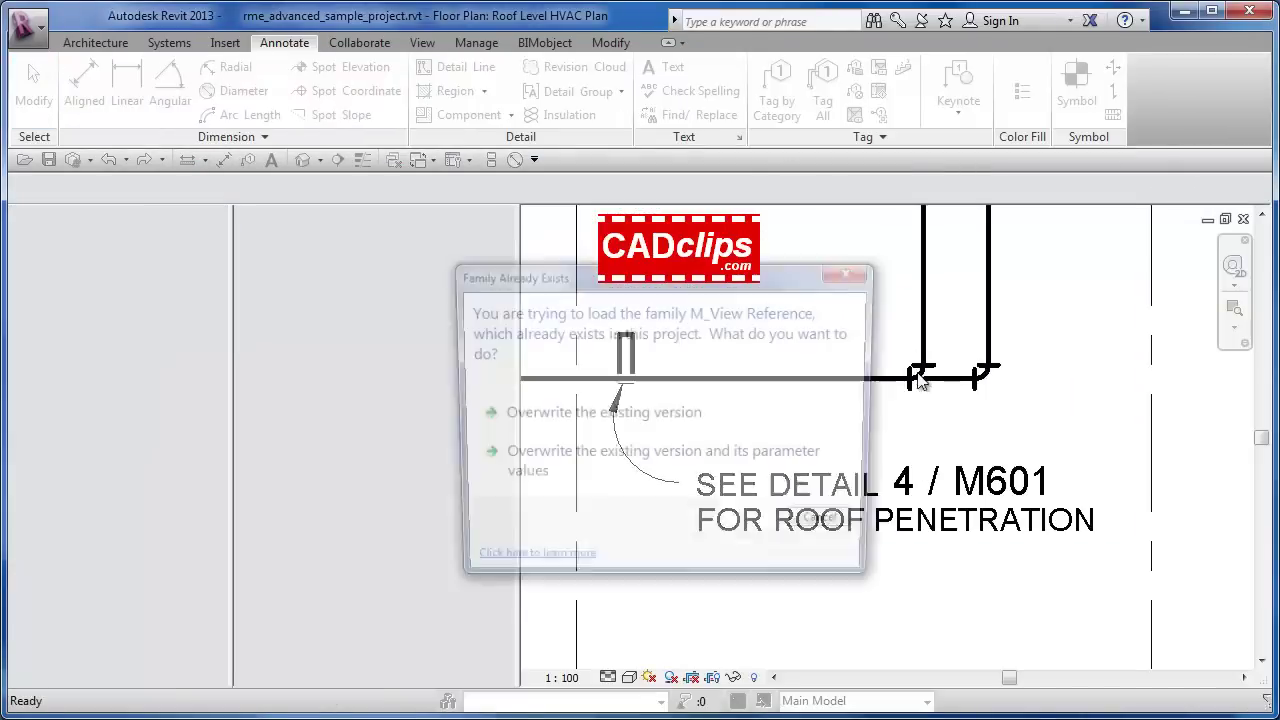
{"action": "left_click", "coordinate": [620, 420]}
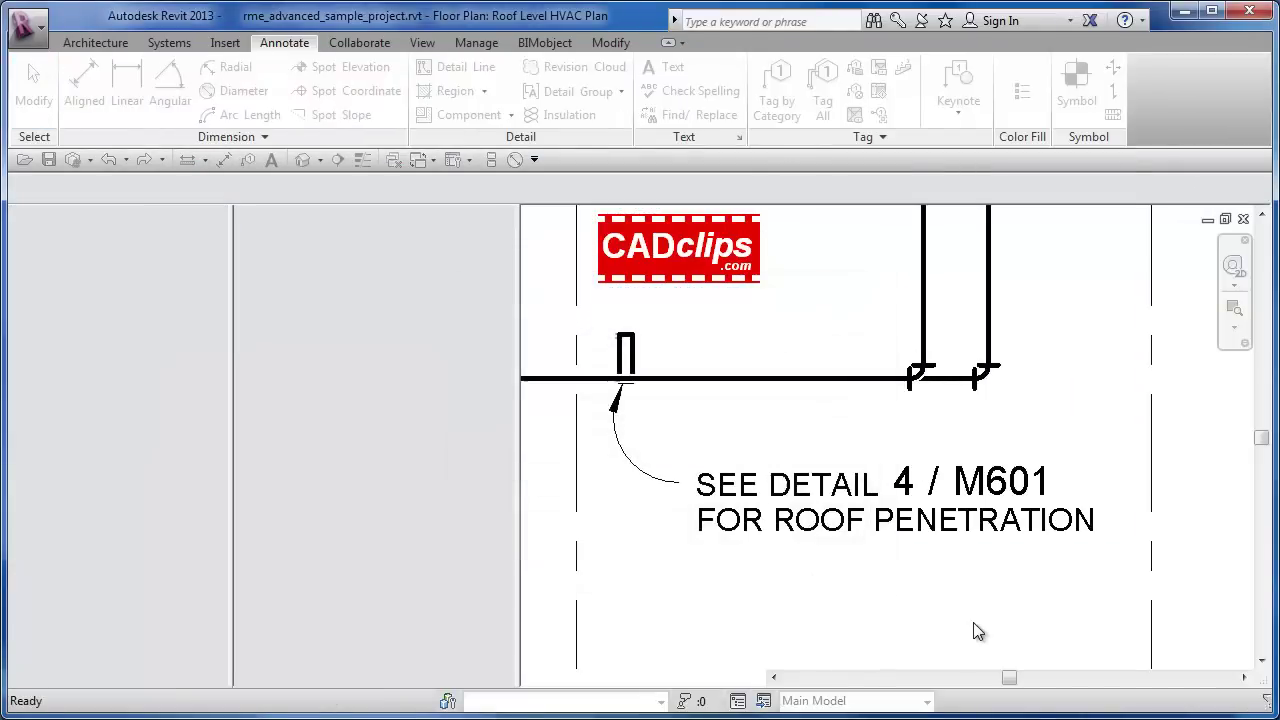
Step: Move the 4 / M601 reference closer to SEE DETAIL, keeping its View Reference 1 type
{"action": "scroll", "coordinate": [960, 582], "scroll_direction": "up", "scroll_amount": 2}
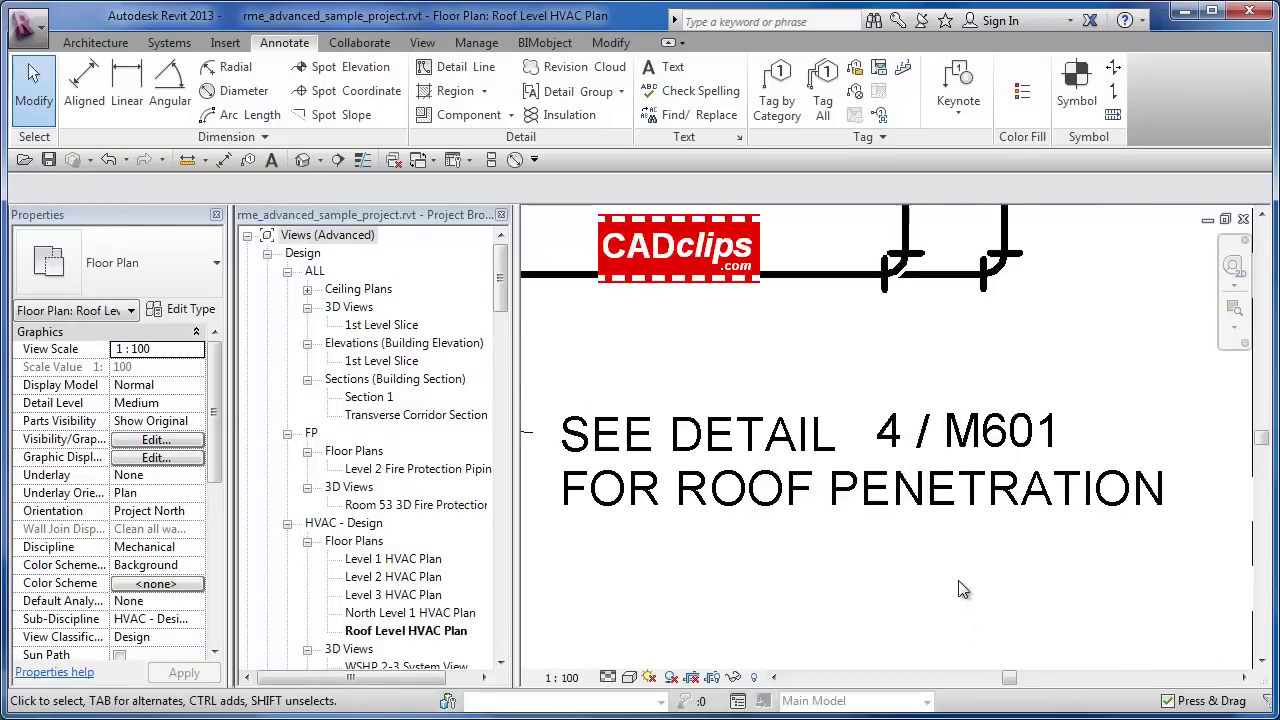
{"action": "mouse_move", "coordinate": [950, 440]}
{"action": "left_mouse_down"}
{"action": "mouse_move", "coordinate": [928, 438]}
{"action": "mouse_move", "coordinate": [1037, 571]}
{"action": "left_mouse_up"}
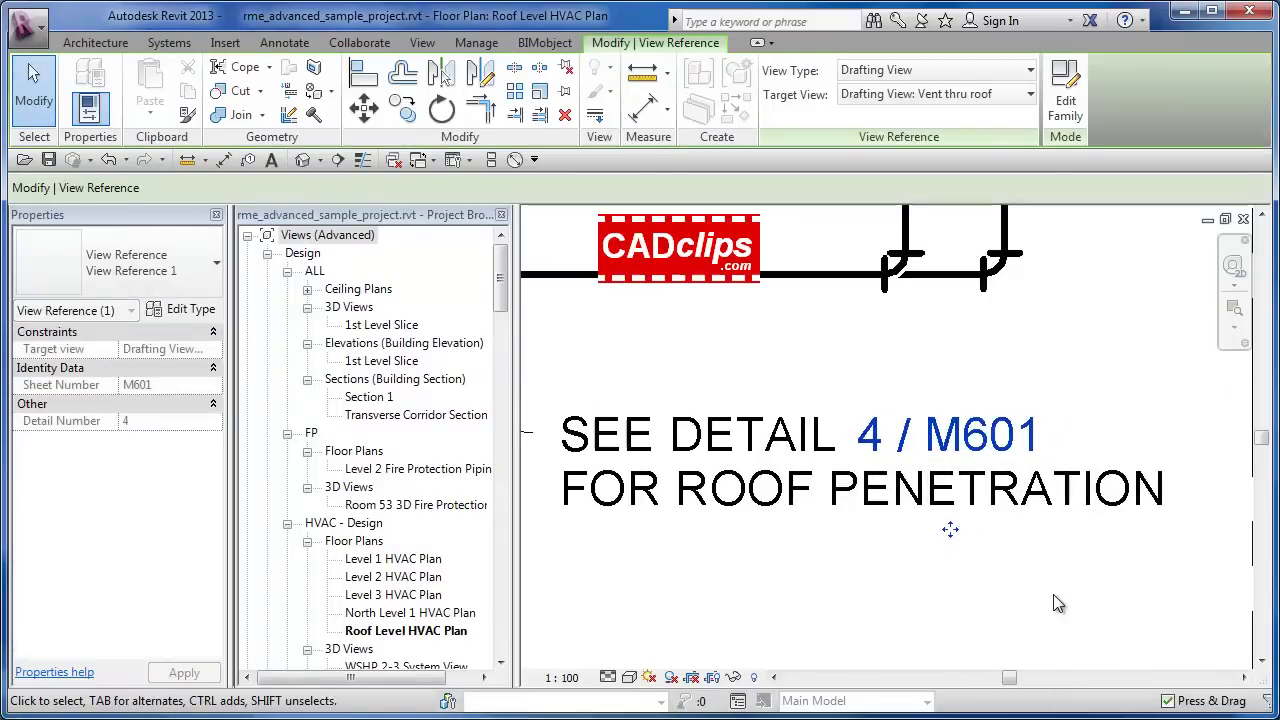
{"action": "left_click", "coordinate": [1057, 603]}
{"action": "left_click", "coordinate": [968, 454]}
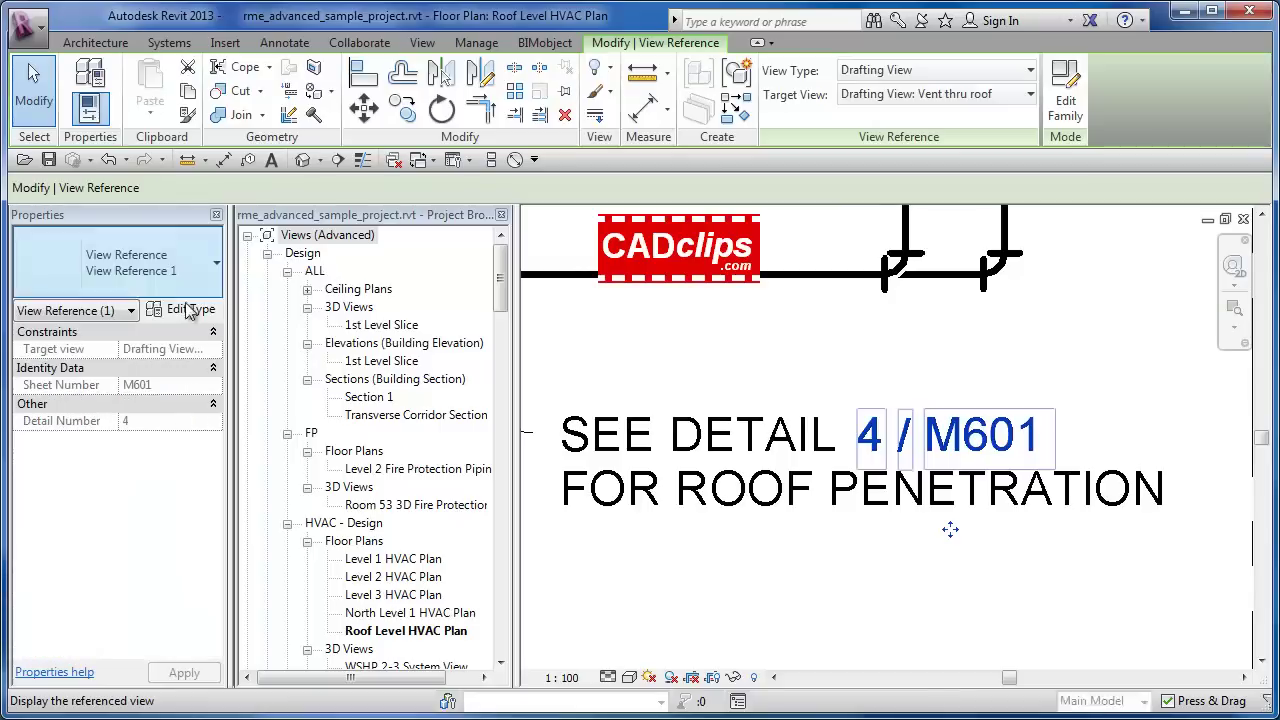
{"action": "left_click", "coordinate": [217, 268]}
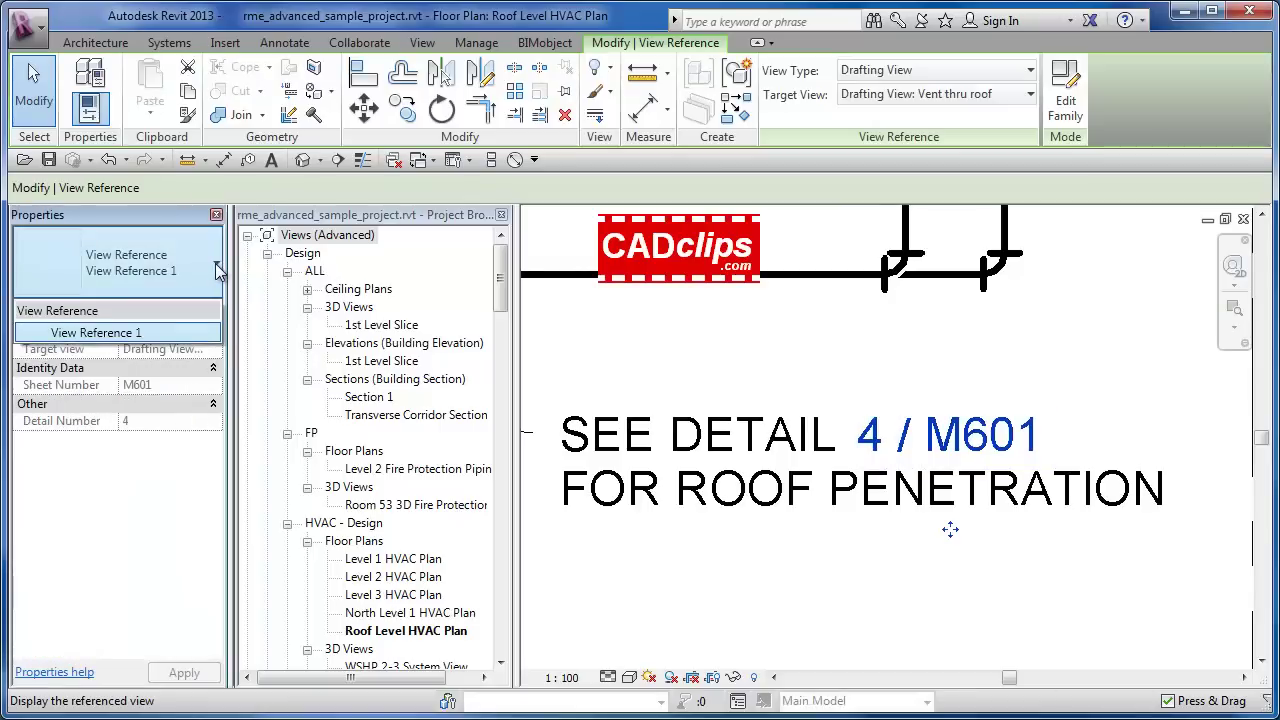
{"action": "left_click", "coordinate": [217, 268]}
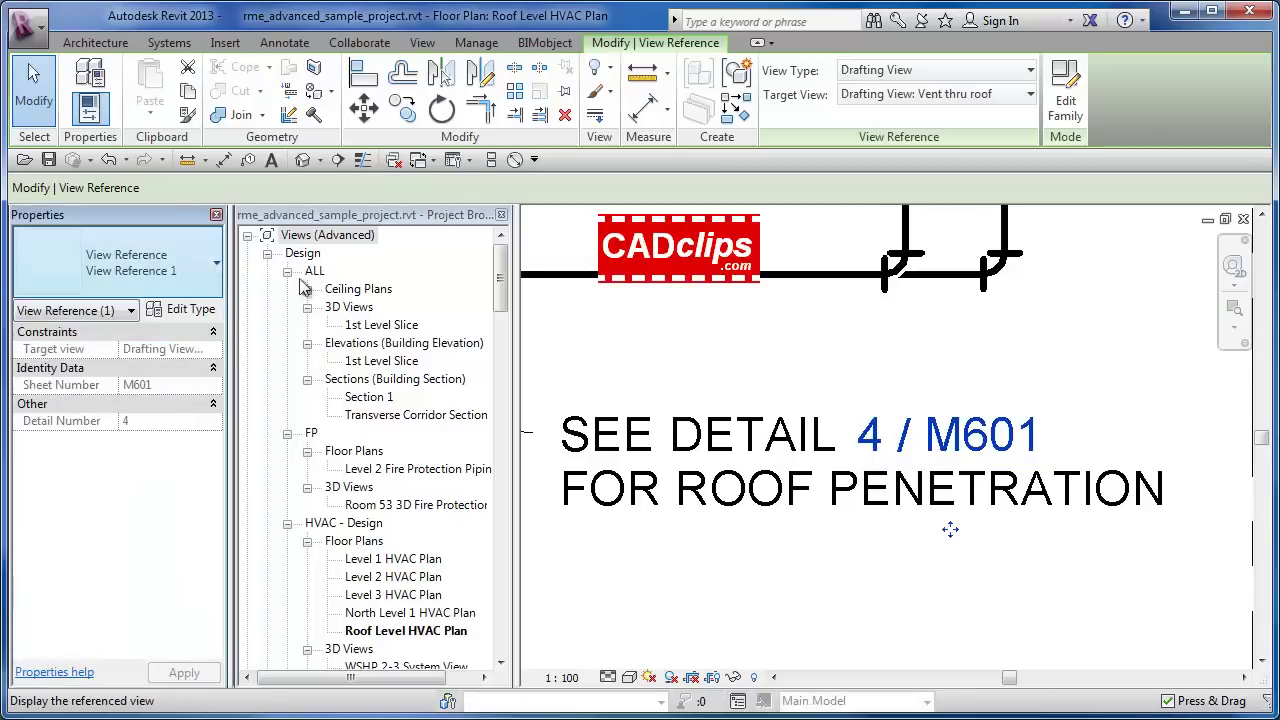
{"action": "left_click", "coordinate": [997, 603]}
Step: Zoom in and out around the reloaded 4 / M601 view reference to inspect its size
{"action": "scroll", "coordinate": [957, 535], "scroll_direction": "down", "scroll_amount": 2}
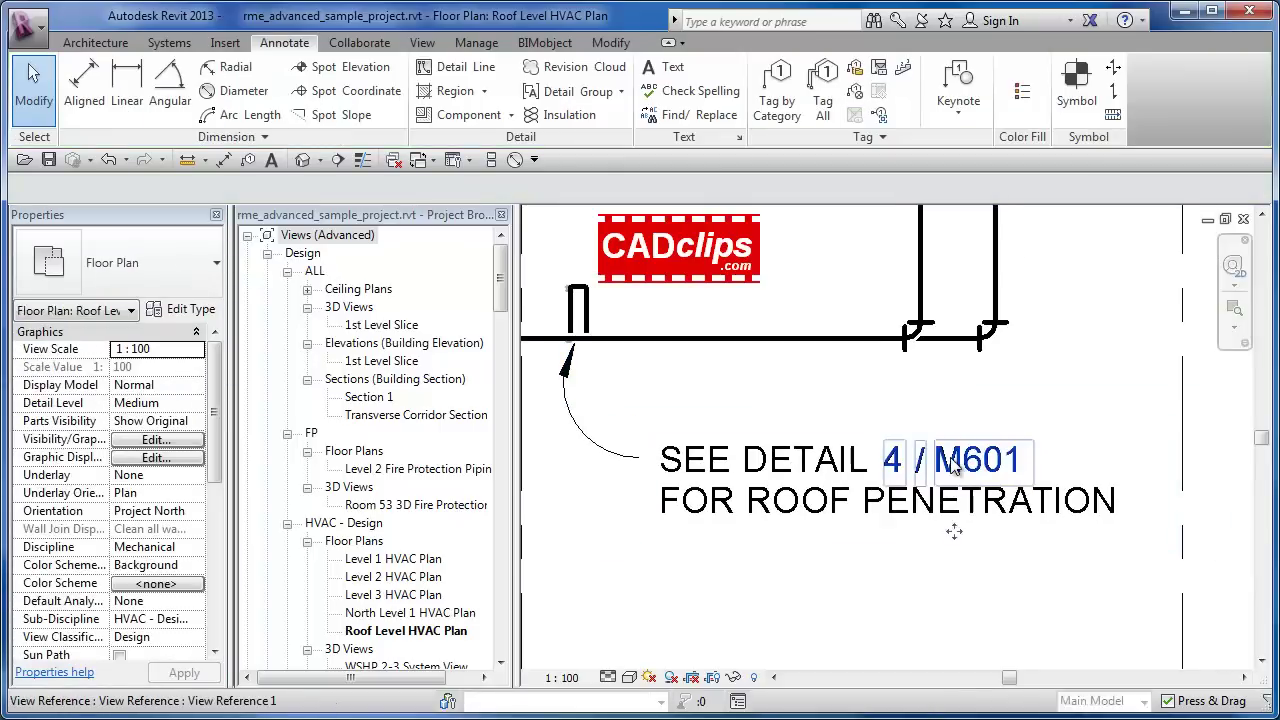
{"action": "left_click", "coordinate": [952, 463]}
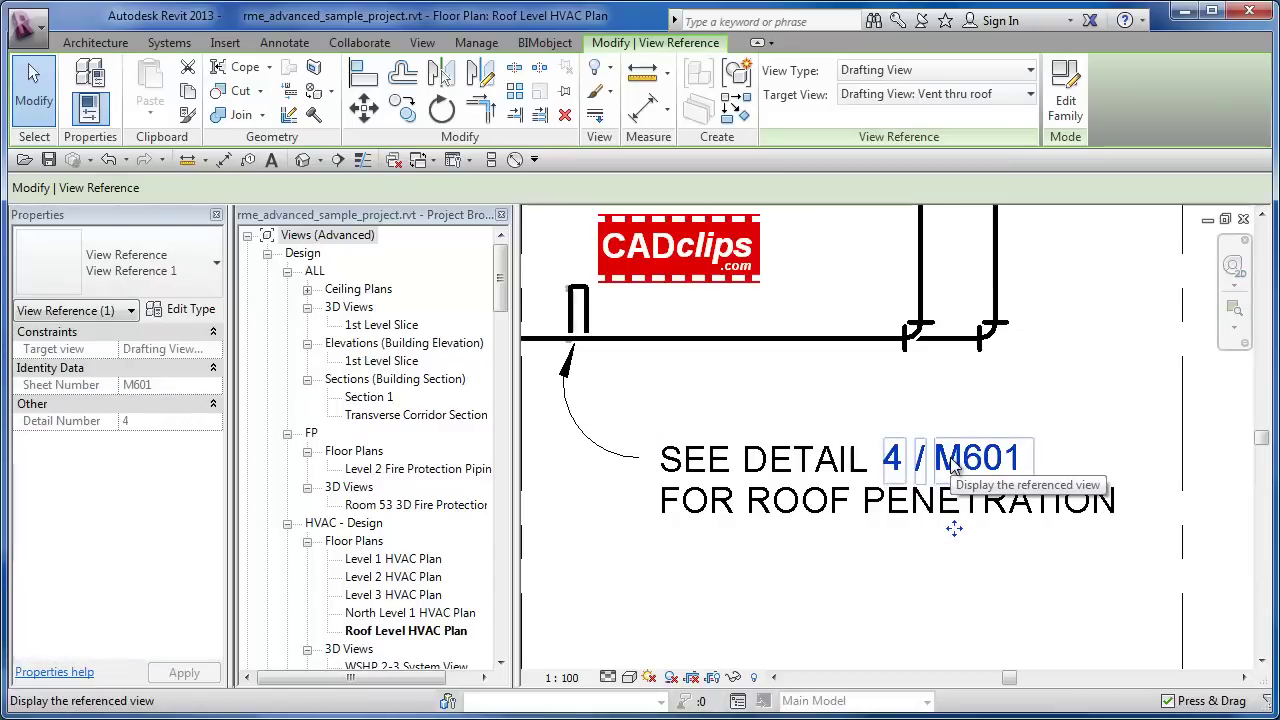
{"action": "left_click", "coordinate": [951, 575]}
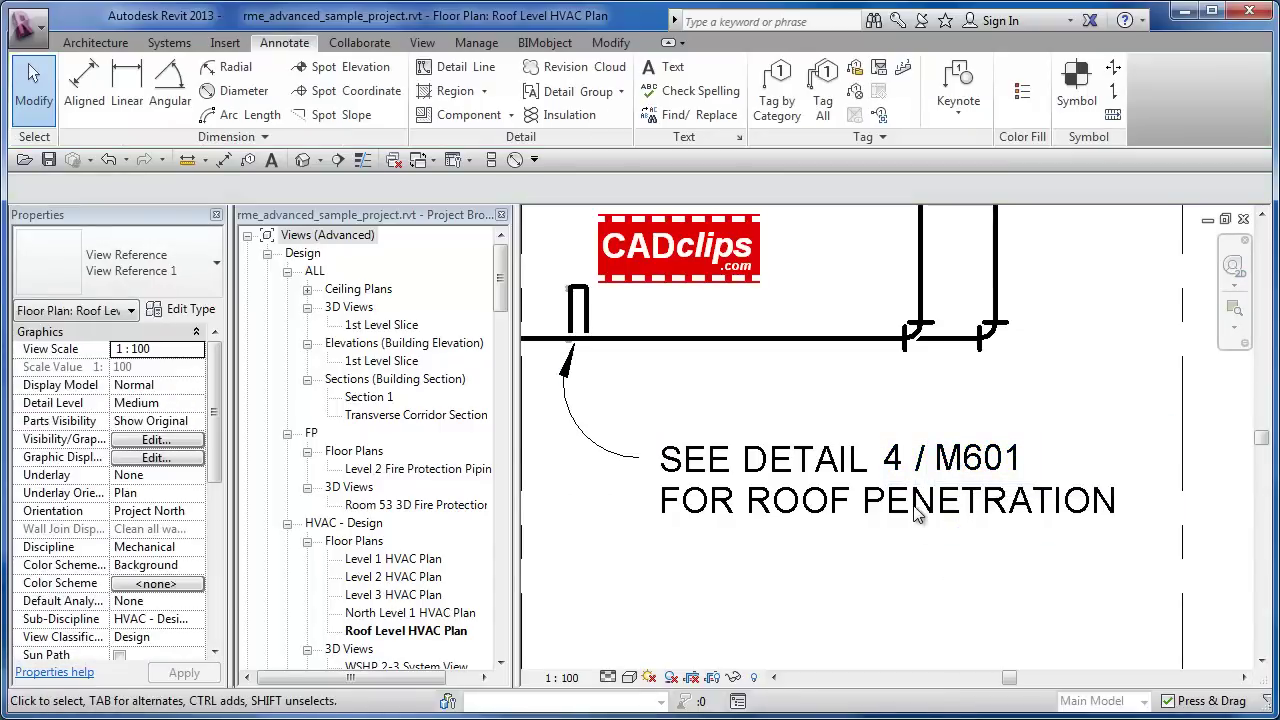
{"action": "scroll", "coordinate": [912, 505], "scroll_direction": "up", "scroll_amount": 2}
{"action": "left_click", "coordinate": [925, 440]}
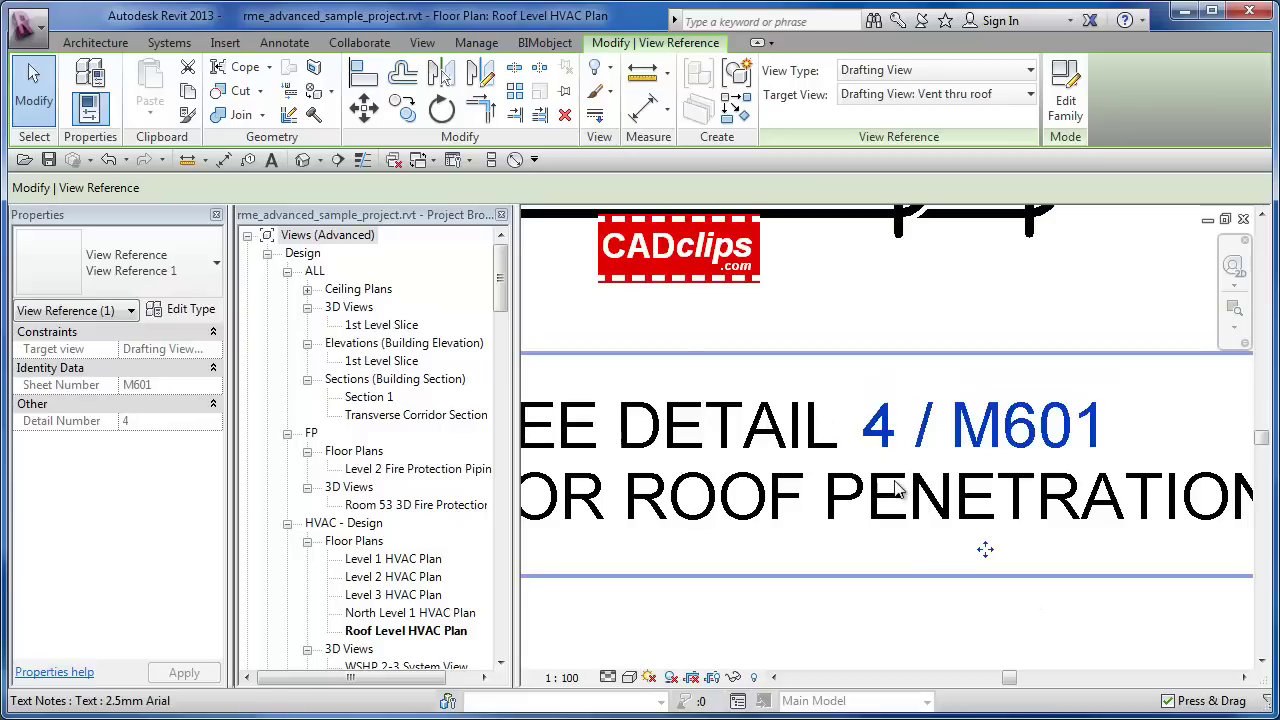
{"action": "scroll", "coordinate": [897, 487], "scroll_direction": "down", "scroll_amount": 2}
{"action": "scroll", "coordinate": [897, 487], "scroll_direction": "down", "scroll_amount": 1}
{"action": "left_click", "coordinate": [903, 577]}
{"action": "scroll", "coordinate": [903, 577], "scroll_direction": "down", "scroll_amount": 1}
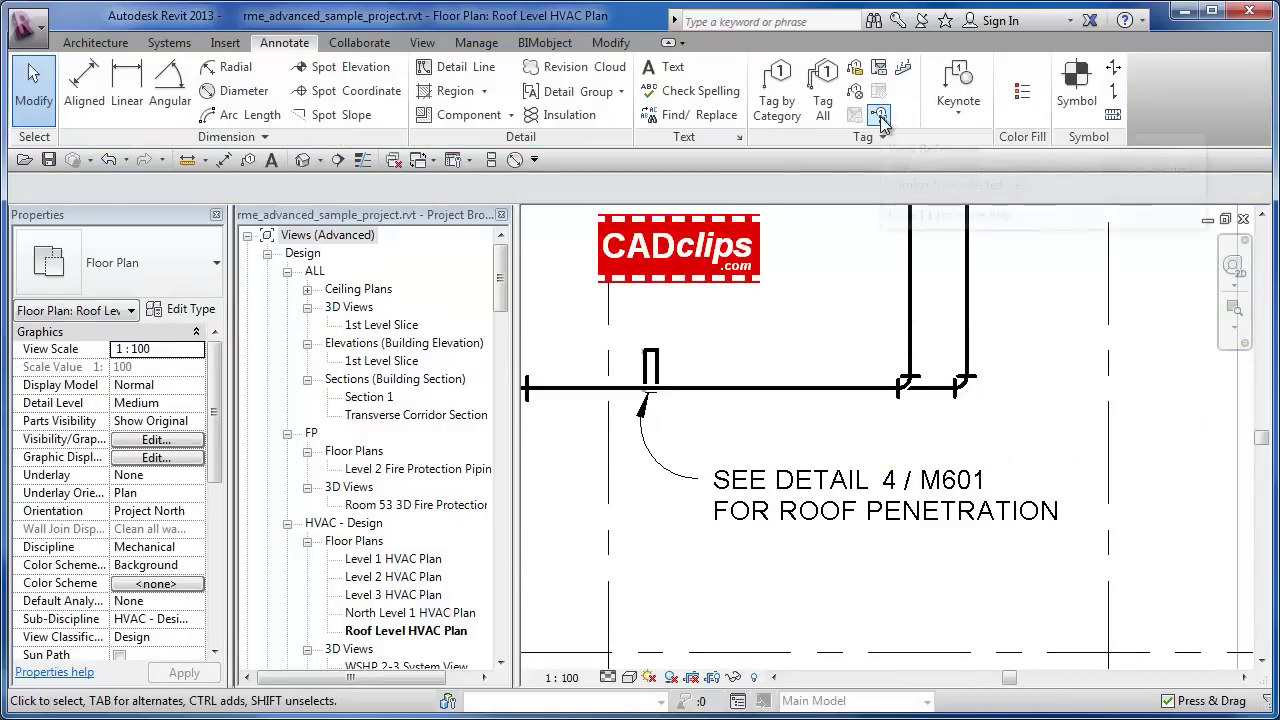
Step: Follow the 4 / M601 reference to the Vent thru roof drafting view and list open views
{"action": "double_click", "coordinate": [948, 482]}
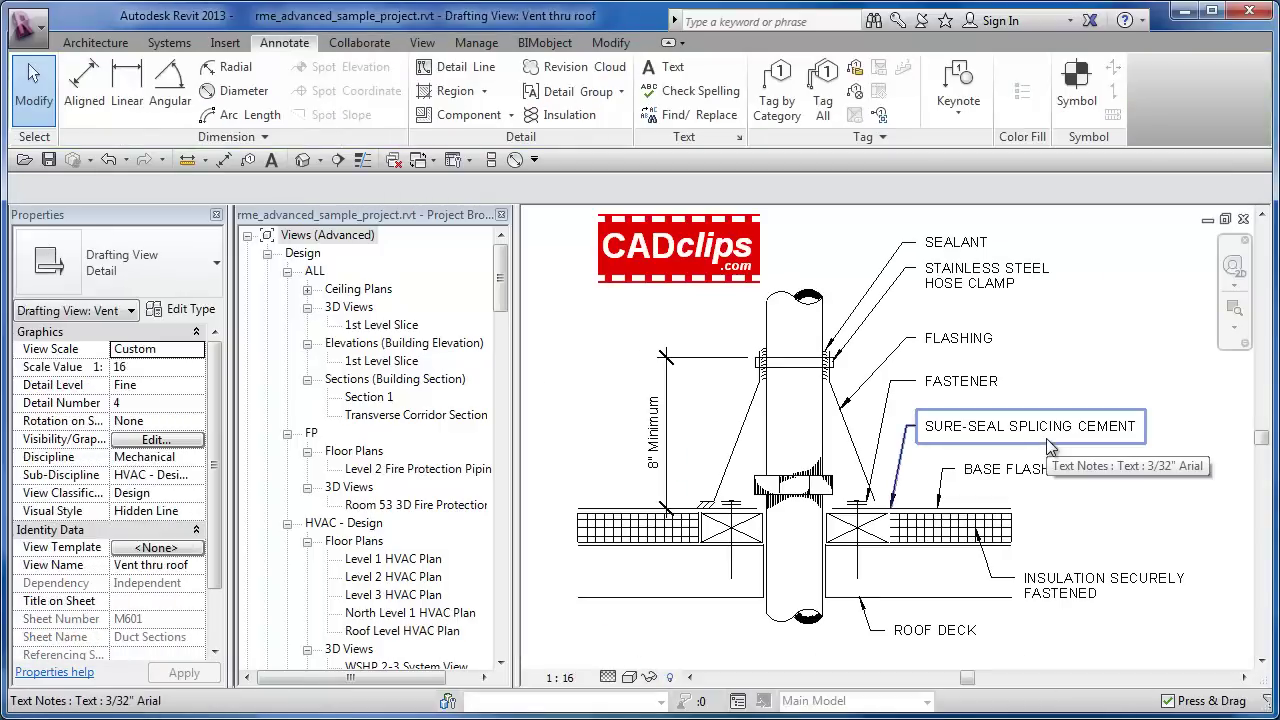
{"action": "left_click", "coordinate": [423, 43]}
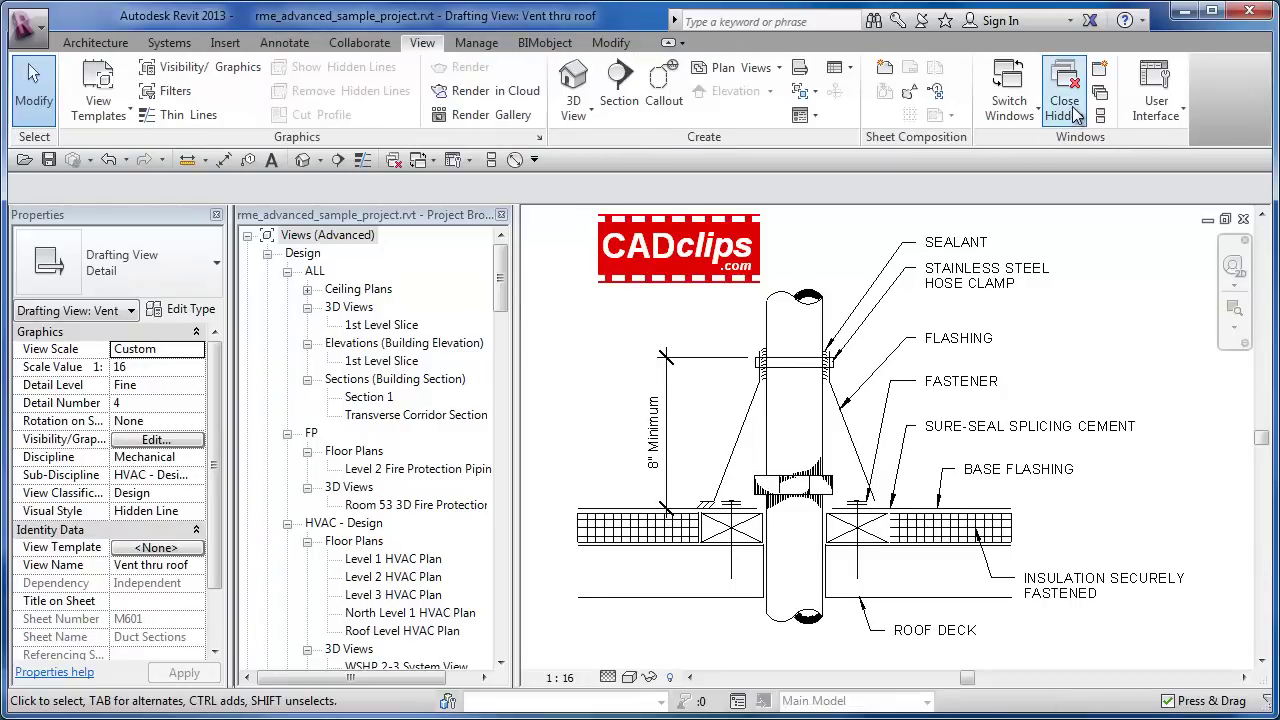
{"action": "left_click", "coordinate": [1035, 115]}
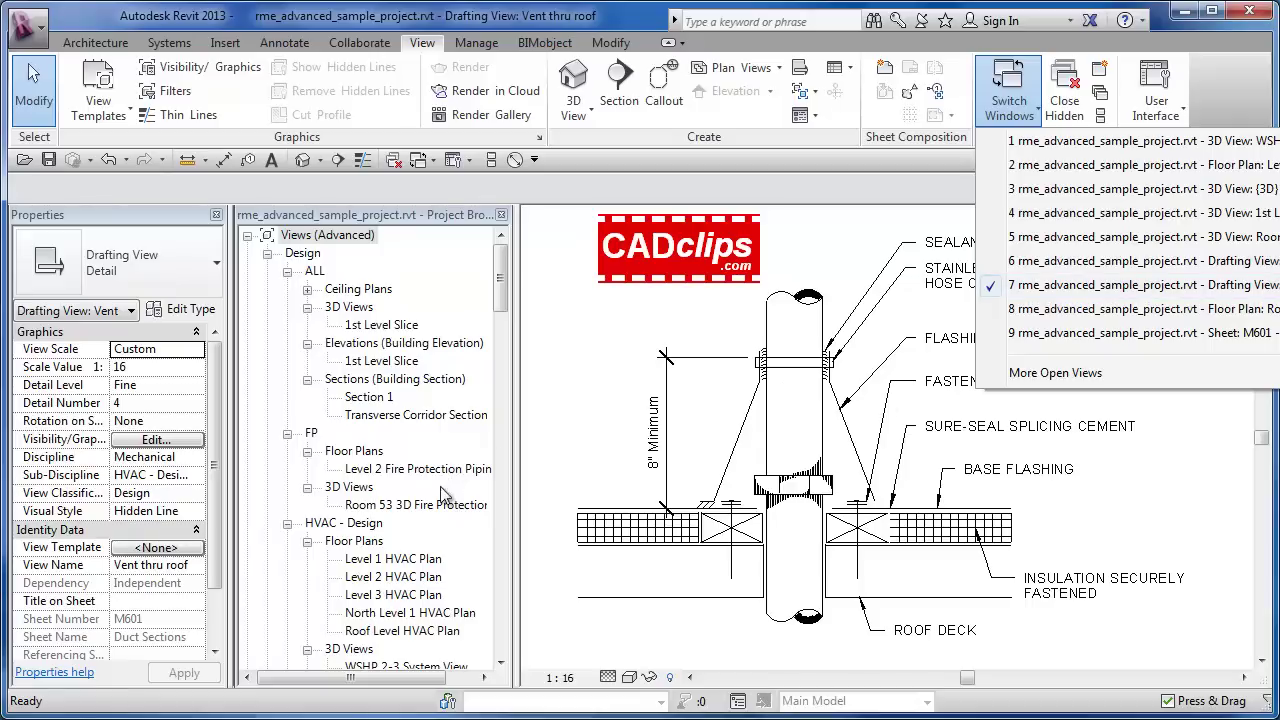
Step: Open the Roof Level HVAC Plan and center it on the vent pipe and SEE DETAIL 4 / M601 note
{"action": "double_click", "coordinate": [410, 631]}
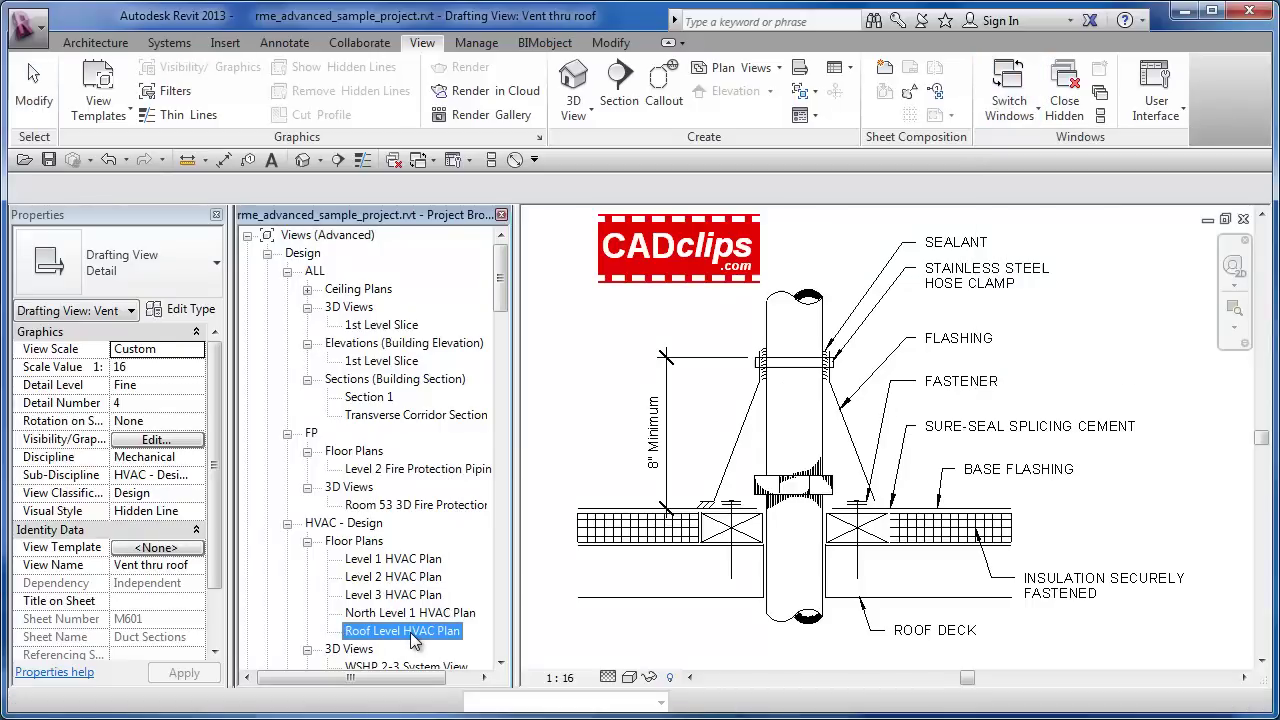
{"action": "scroll", "coordinate": [760, 495], "scroll_direction": "down", "scroll_amount": 2}
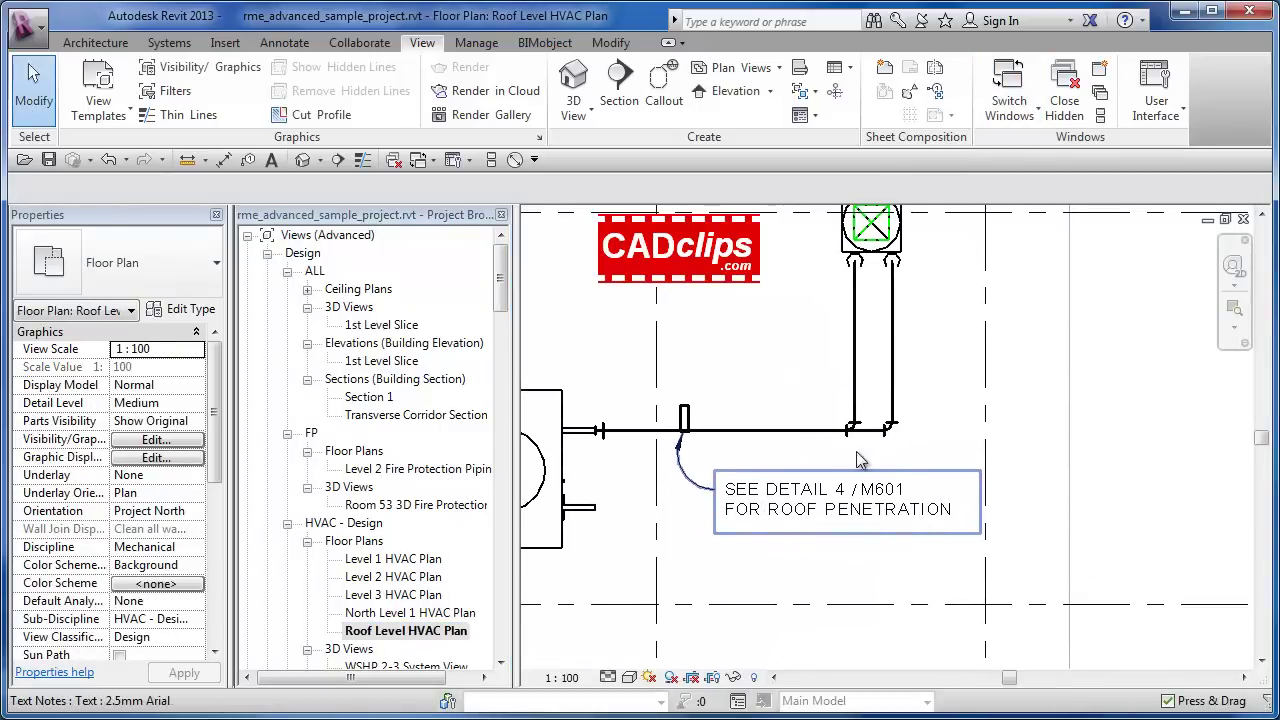
{"action": "scroll", "coordinate": [858, 450], "scroll_direction": "up", "scroll_amount": 2}
{"action": "middle_click_drag", "start_coordinate": [792, 420], "coordinate": [765, 397]}
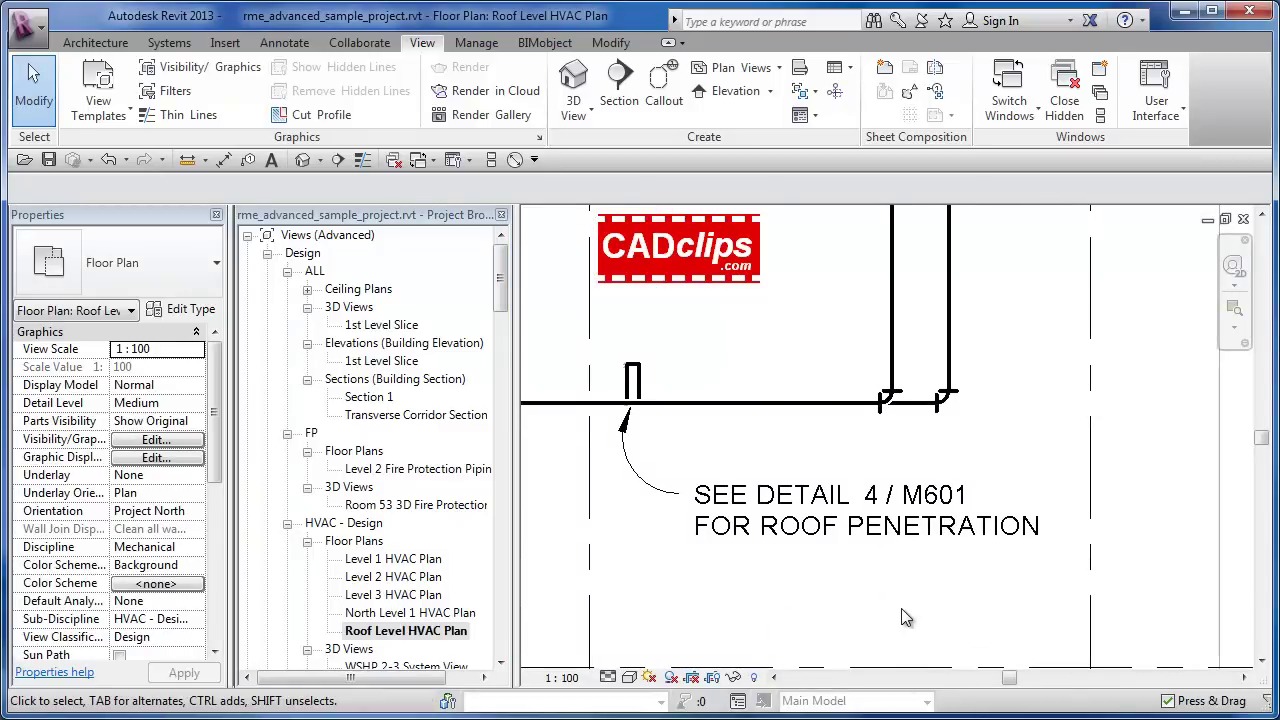
{"action": "mouse_move", "coordinate": [901, 608]}
{"action": "middle_mouse_down"}
{"action": "mouse_move", "coordinate": [950, 627]}
{"action": "mouse_move", "coordinate": [877, 594]}
{"action": "mouse_move", "coordinate": [903, 623]}
{"action": "mouse_move", "coordinate": [925, 600]}
{"action": "middle_mouse_up"}
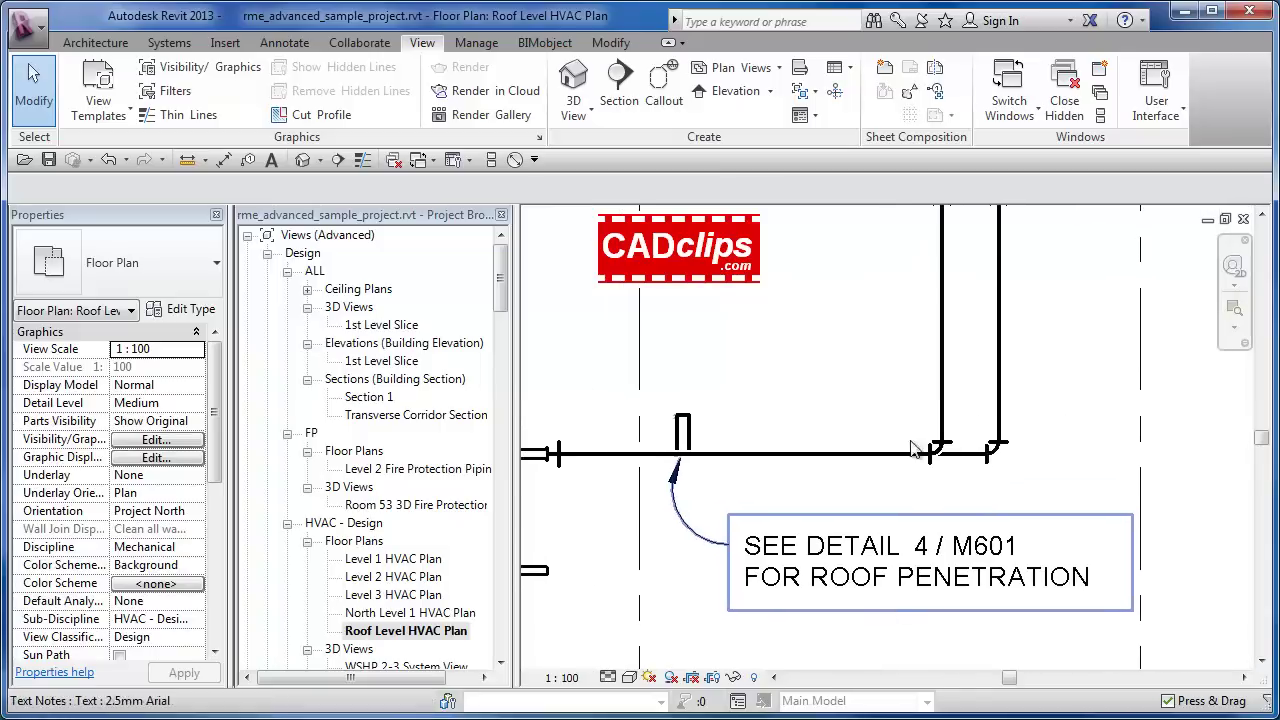
{"action": "middle_click_drag", "start_coordinate": [903, 371], "coordinate": [875, 403]}
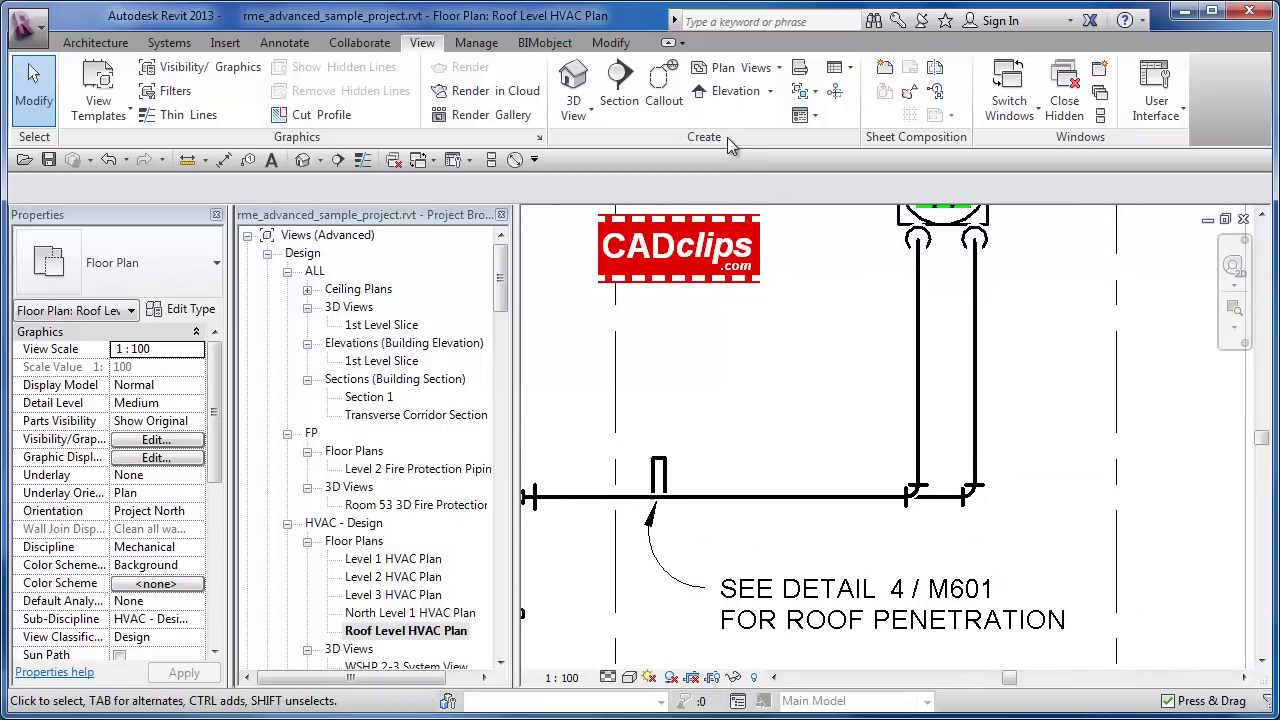
Step: Draw a callout around the vent pipe that references the Condensate Drain drafting view
{"action": "left_click", "coordinate": [665, 96]}
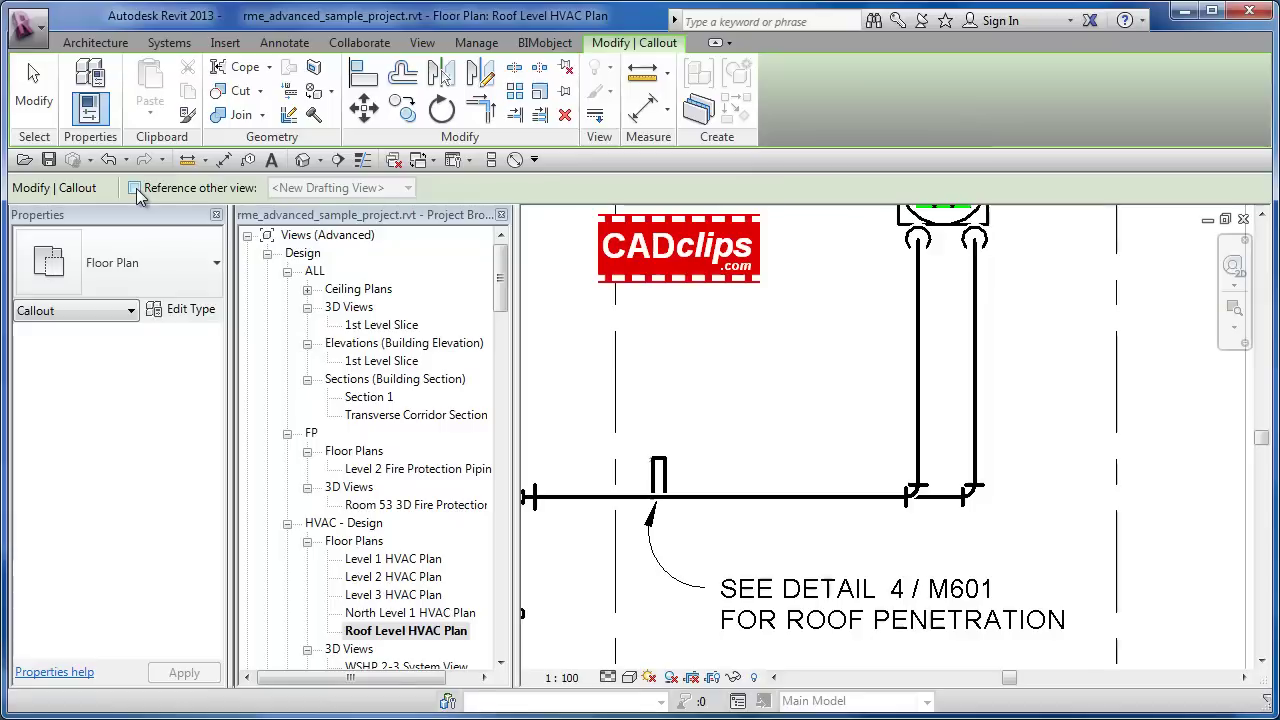
{"action": "left_click", "coordinate": [408, 188]}
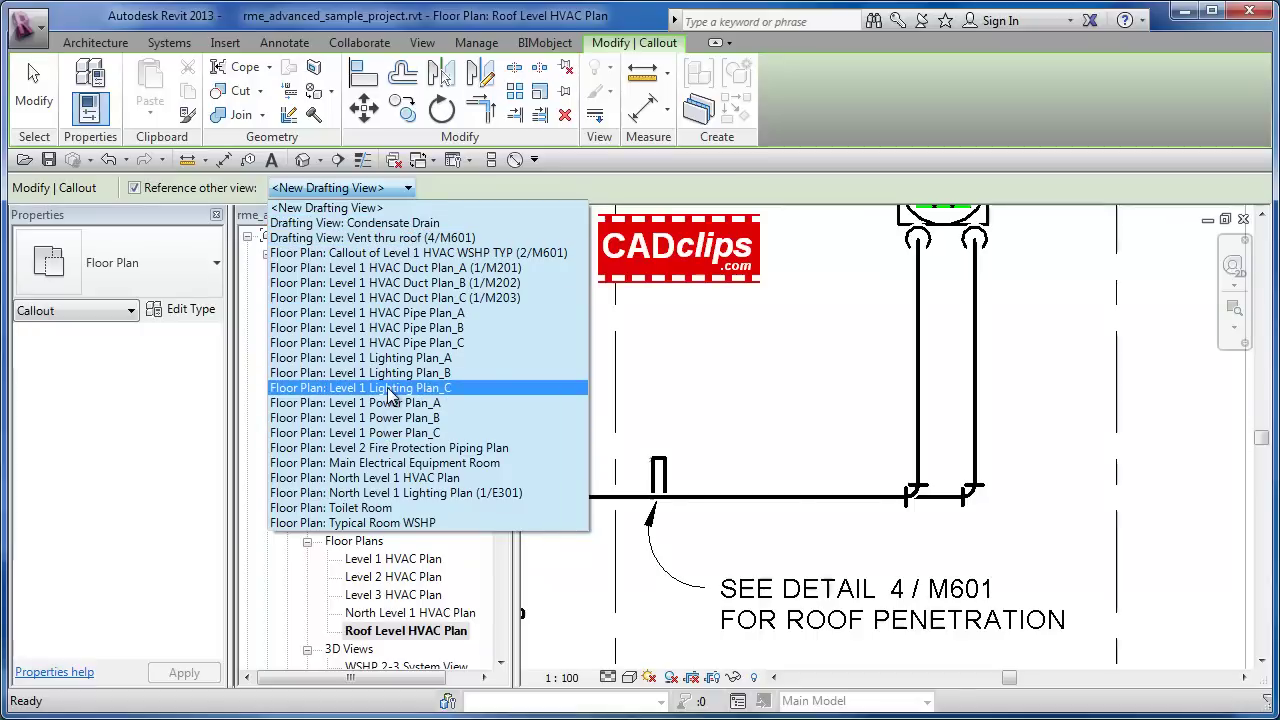
{"action": "left_click", "coordinate": [380, 223]}
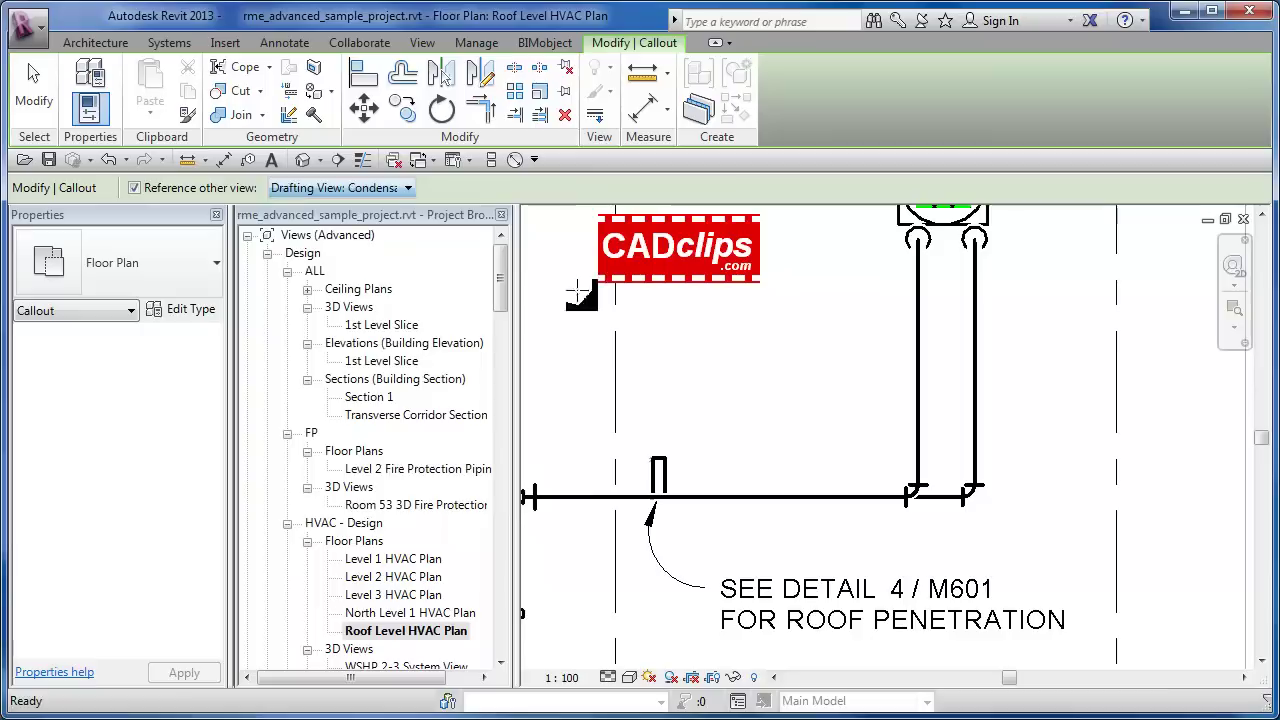
{"action": "left_click", "coordinate": [600, 533]}
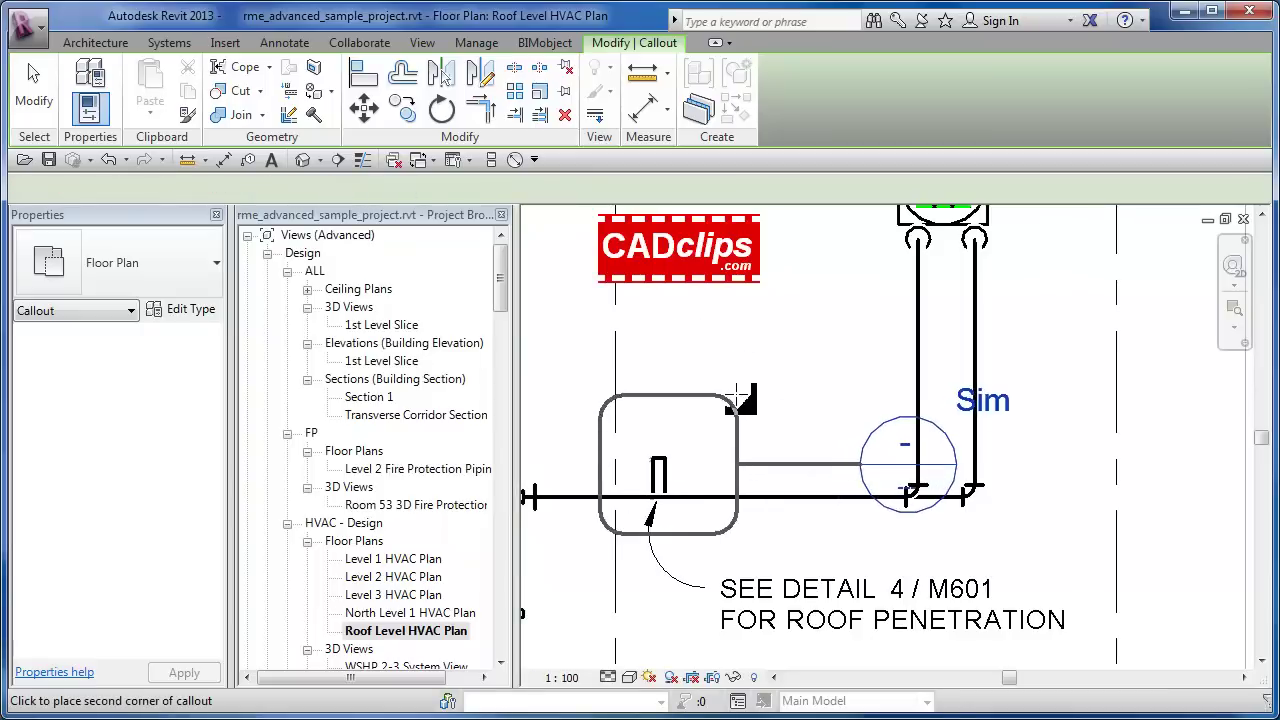
{"action": "left_click", "coordinate": [738, 395]}
{"action": "key", "text": "Escape"}
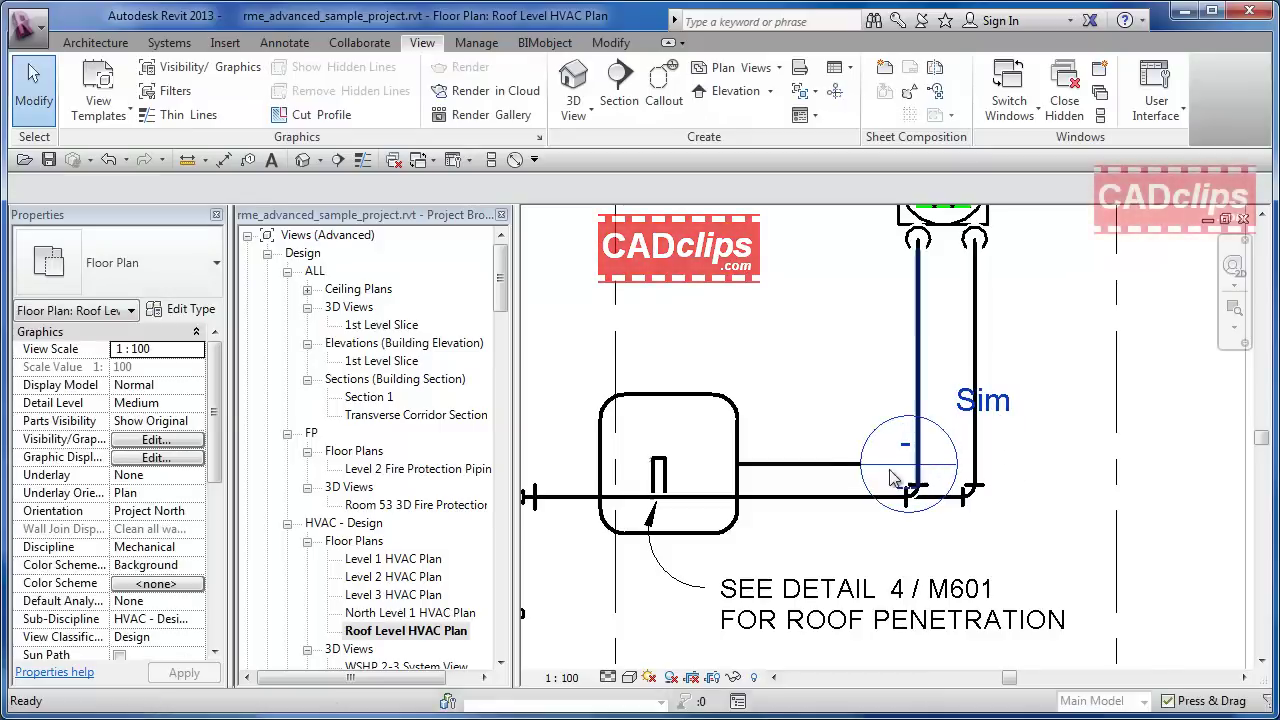
Step: Move the callout head up above the callout box with a leader
{"action": "left_click", "coordinate": [860, 465]}
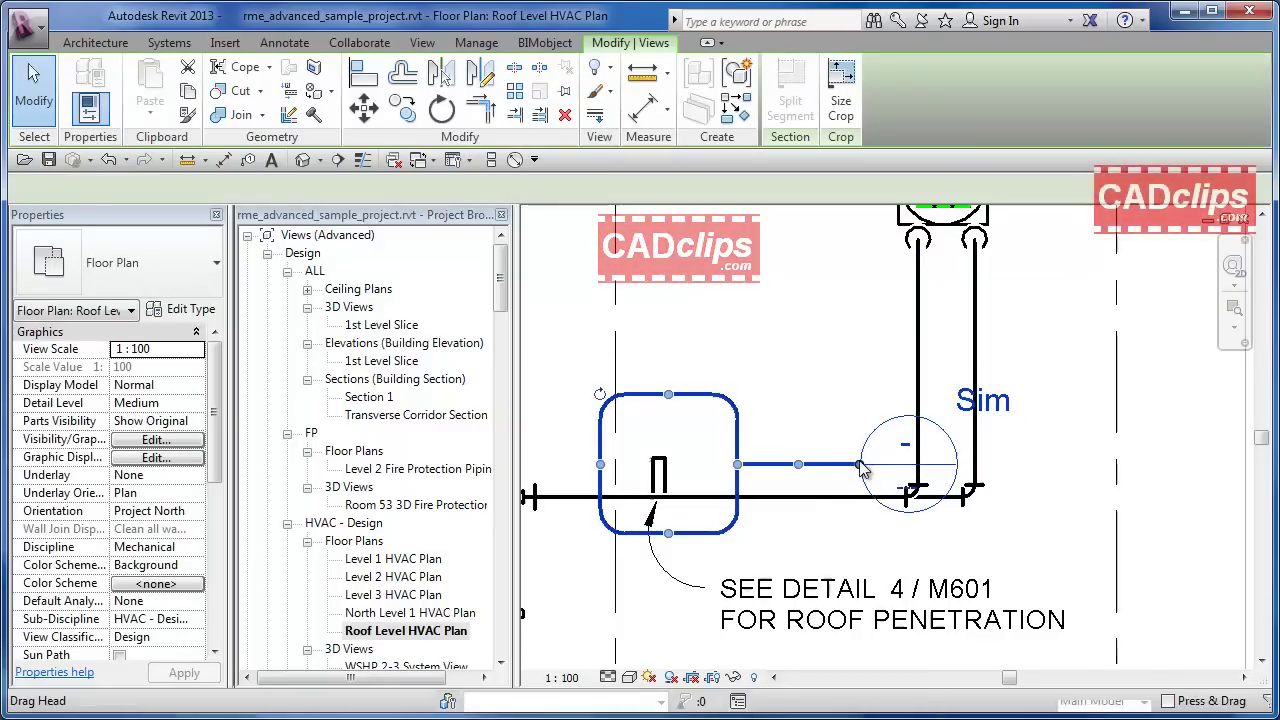
{"action": "left_click_drag", "start_coordinate": [797, 355], "coordinate": [800, 305]}
{"action": "key", "text": "Escape"}
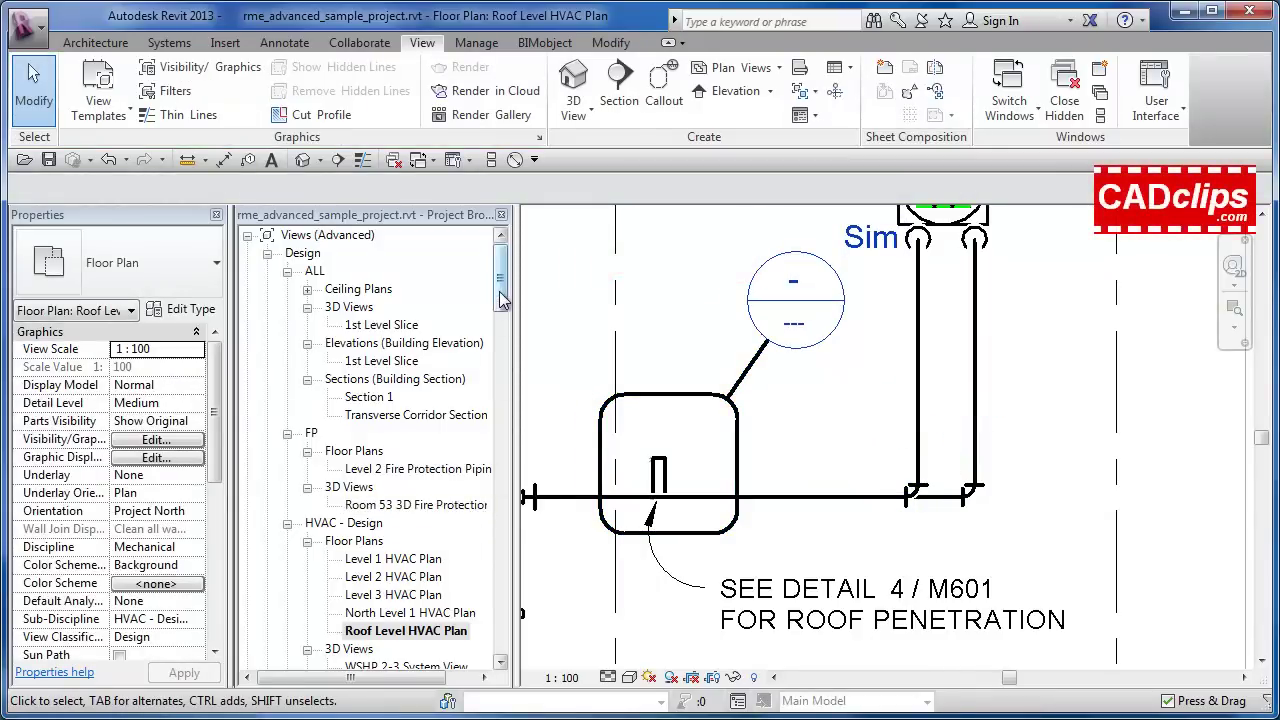
Step: Open sheet M601 Duct Sections and place the Condensate Drain drafting view on it
{"action": "left_click_drag", "start_coordinate": [502, 298], "coordinate": [503, 435]}
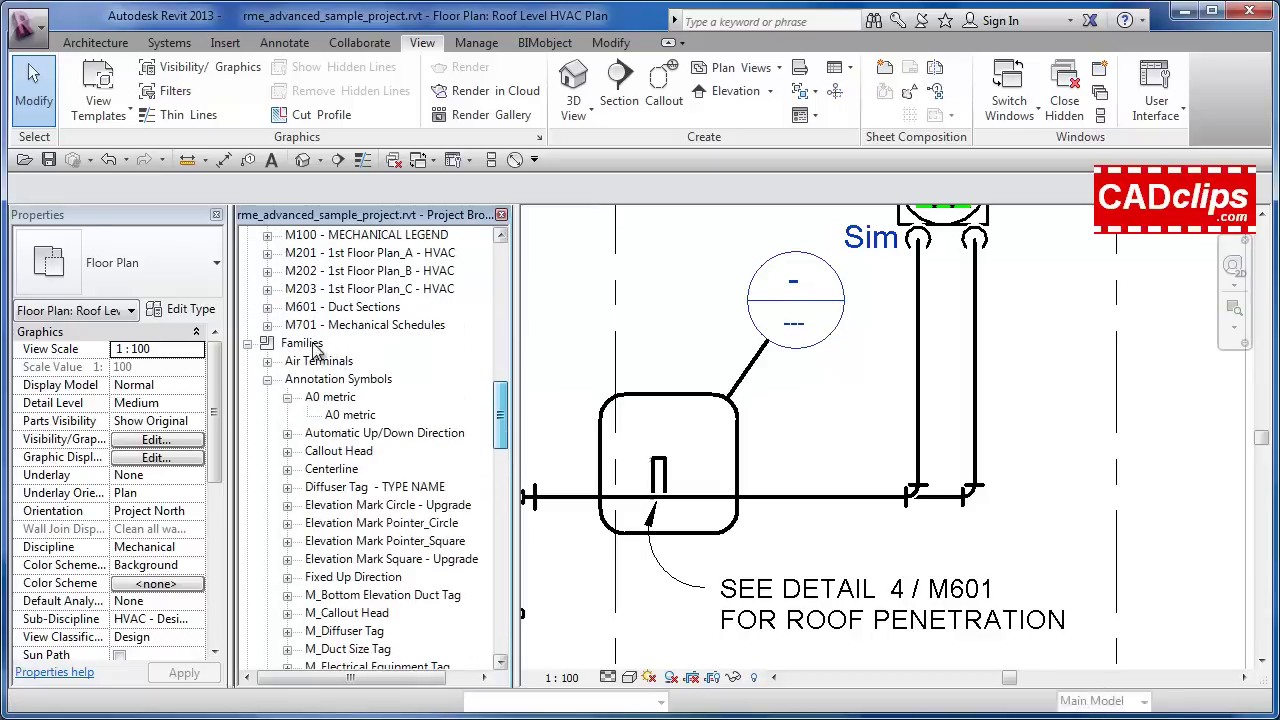
{"action": "double_click", "coordinate": [365, 325]}
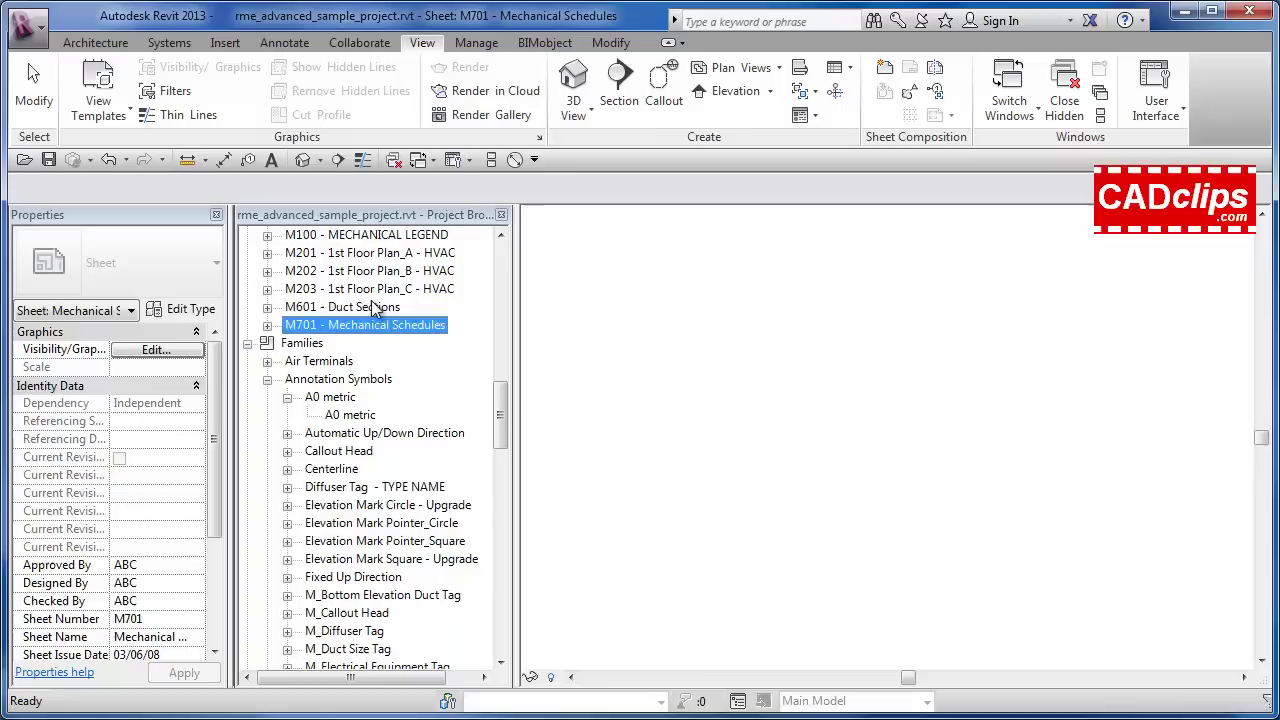
{"action": "double_click", "coordinate": [373, 307]}
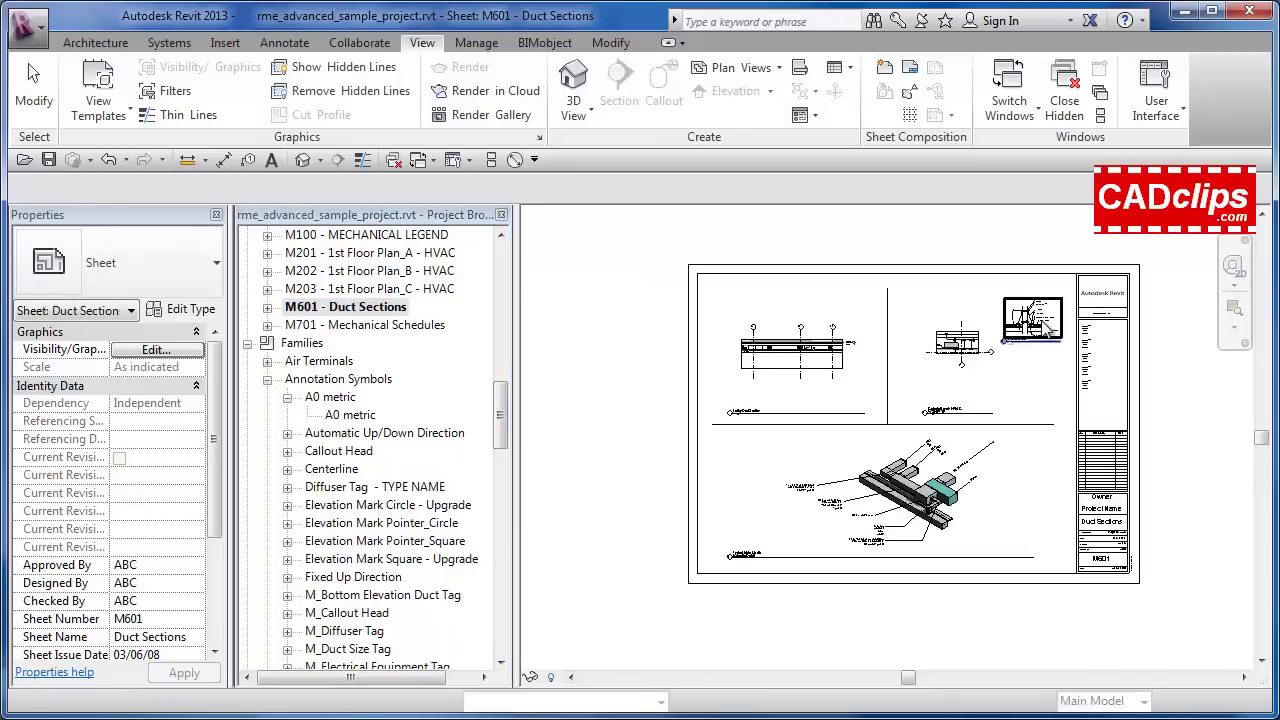
{"action": "scroll", "coordinate": [1040, 317], "scroll_direction": "up", "scroll_amount": 4}
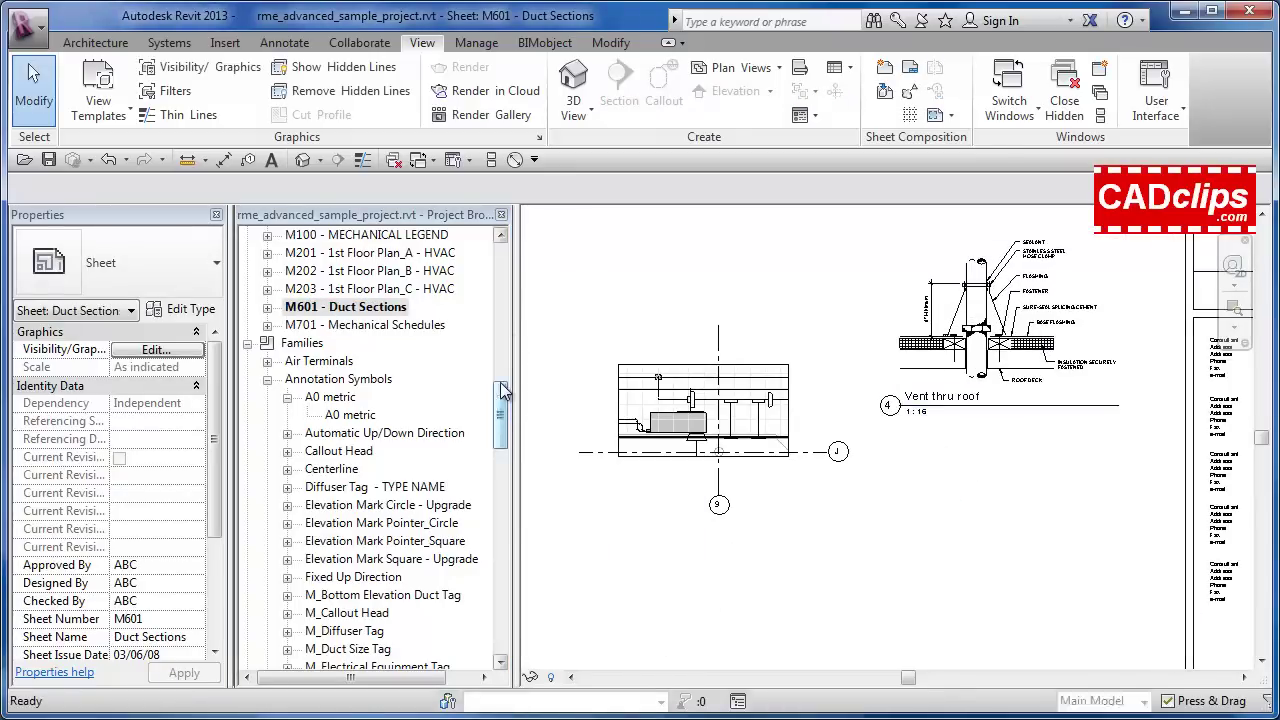
{"action": "left_click_drag", "start_coordinate": [505, 412], "coordinate": [505, 316]}
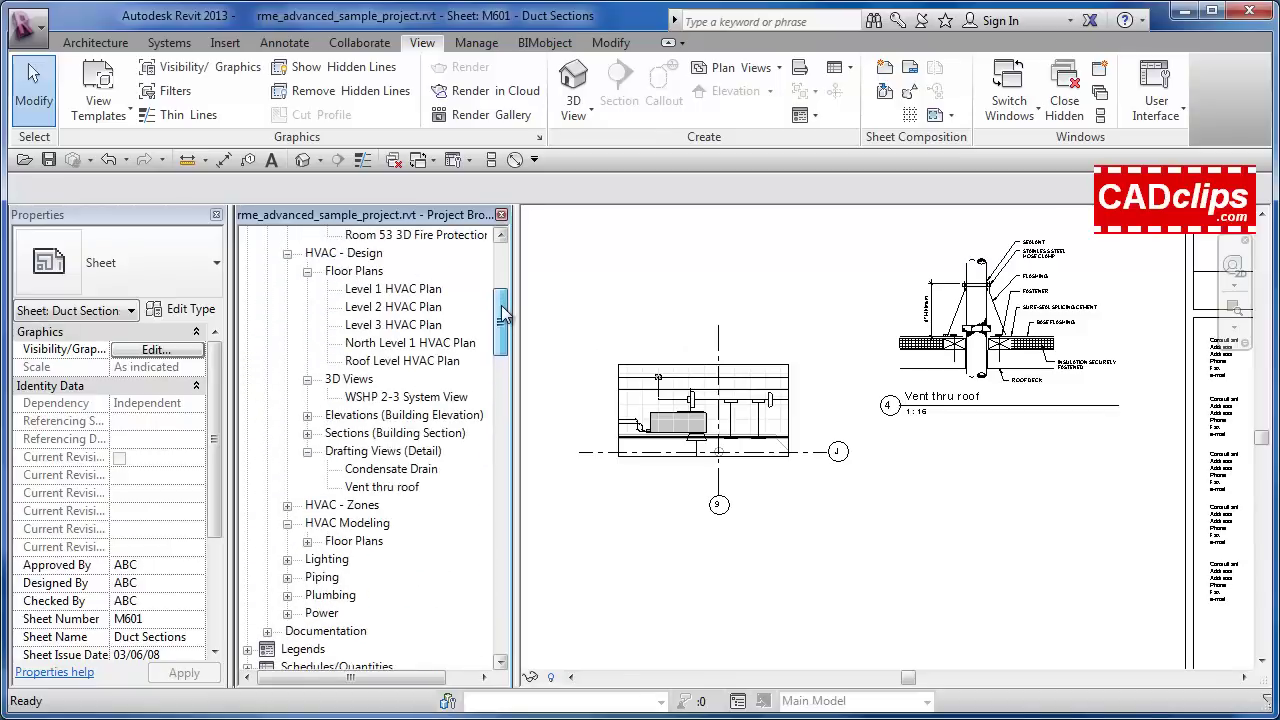
{"action": "left_click", "coordinate": [408, 474]}
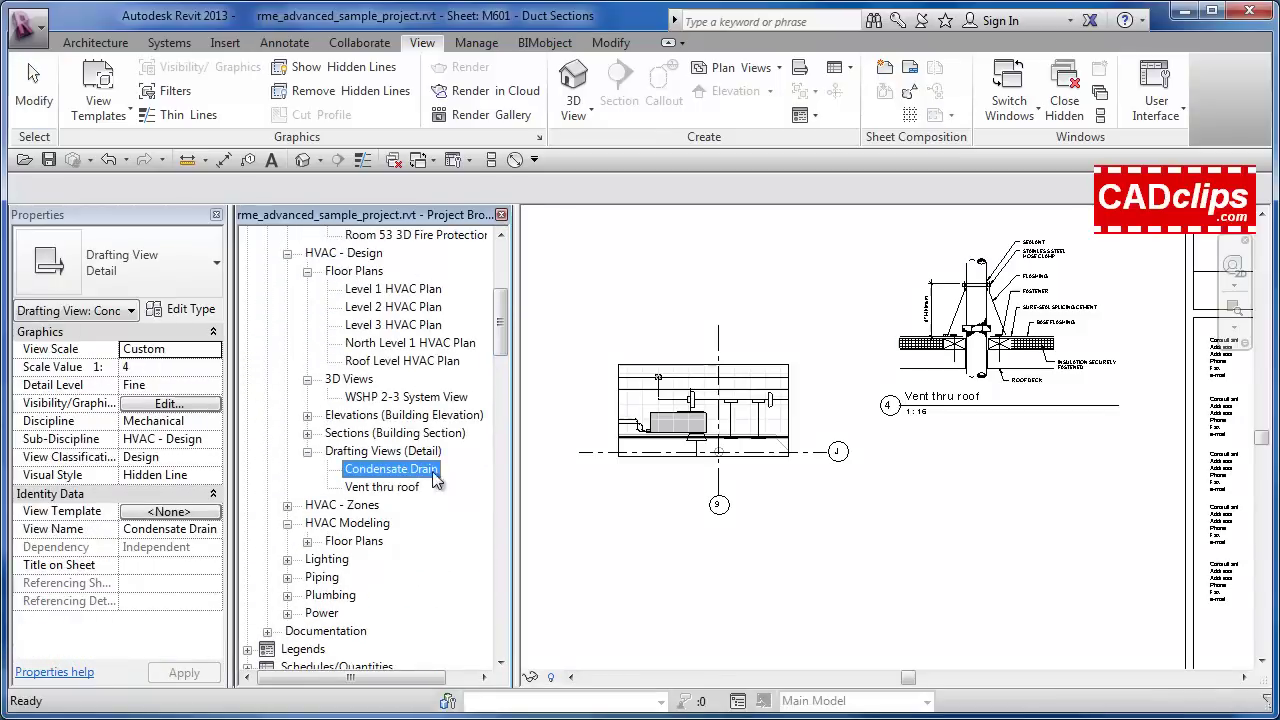
{"action": "left_click_drag", "start_coordinate": [436, 480], "coordinate": [923, 477]}
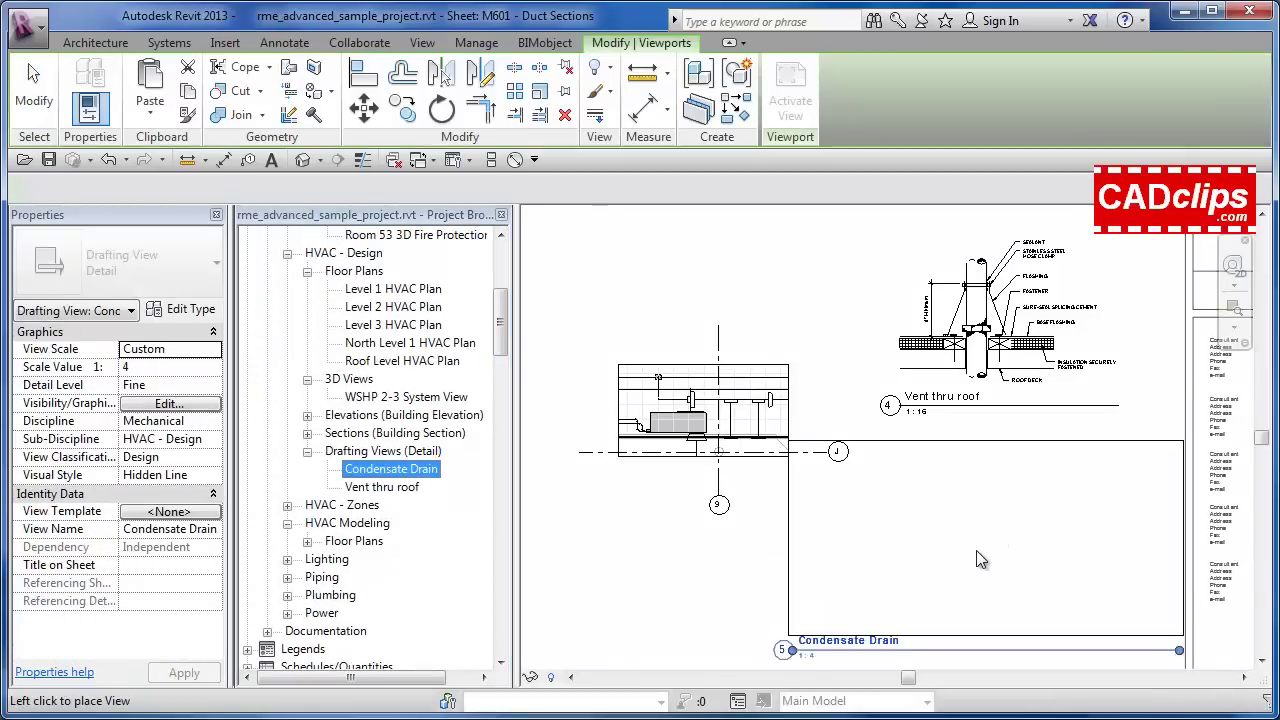
{"action": "left_click", "coordinate": [967, 579]}
{"action": "middle_click_drag", "start_coordinate": [967, 579], "coordinate": [945, 498]}
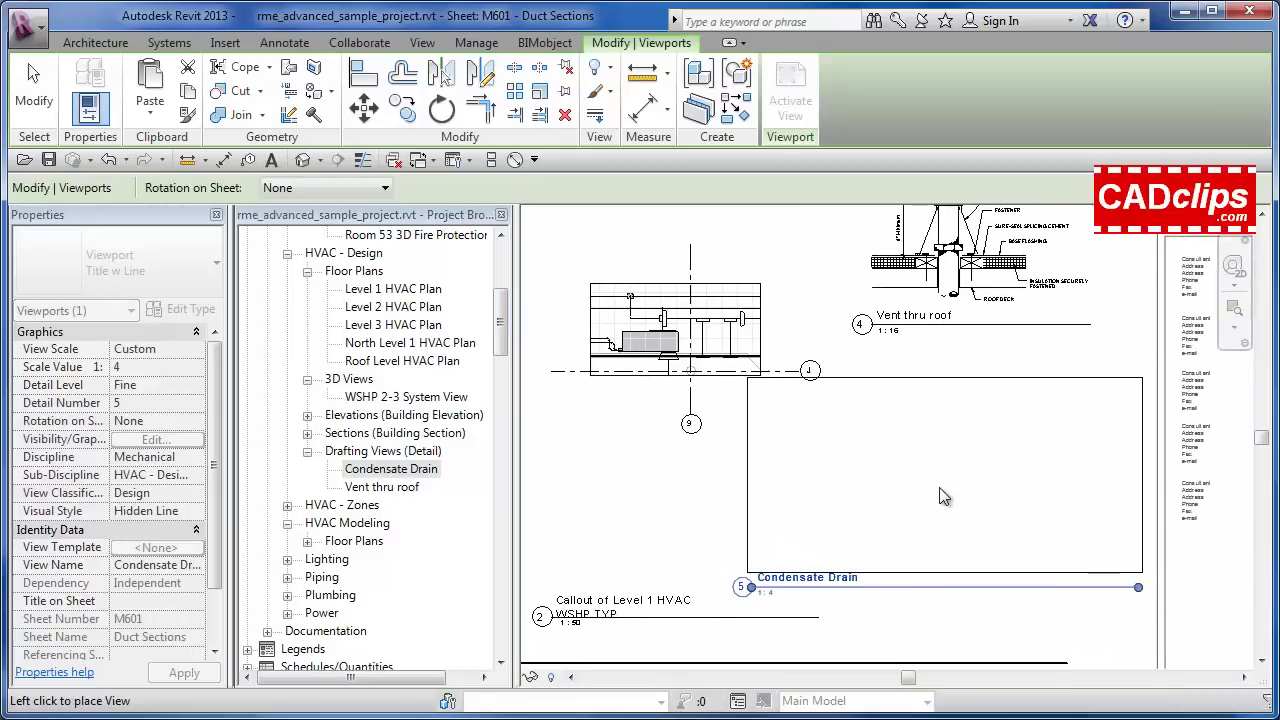
{"action": "left_click", "coordinate": [936, 517]}
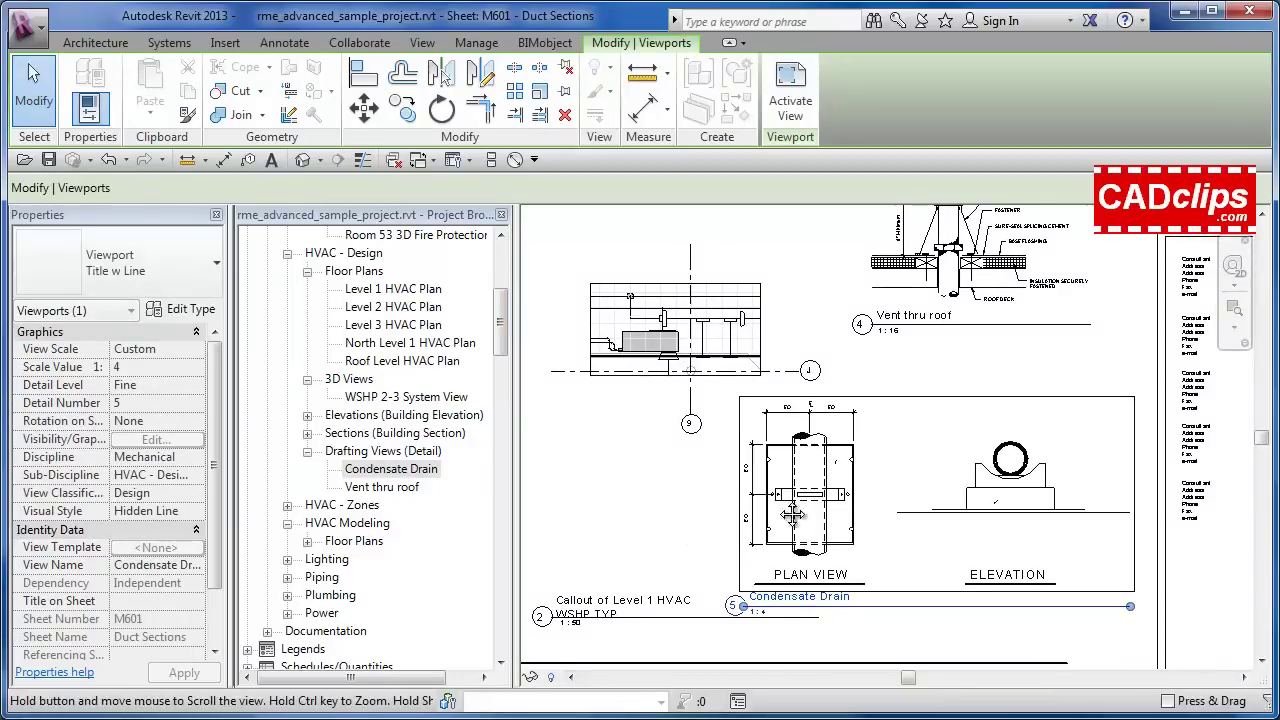
Step: Reposition the Callout of Level 1 HVAC viewport and raise its title to align with the others
{"action": "middle_click_drag", "start_coordinate": [792, 514], "coordinate": [965, 473]}
{"action": "left_click", "coordinate": [745, 402]}
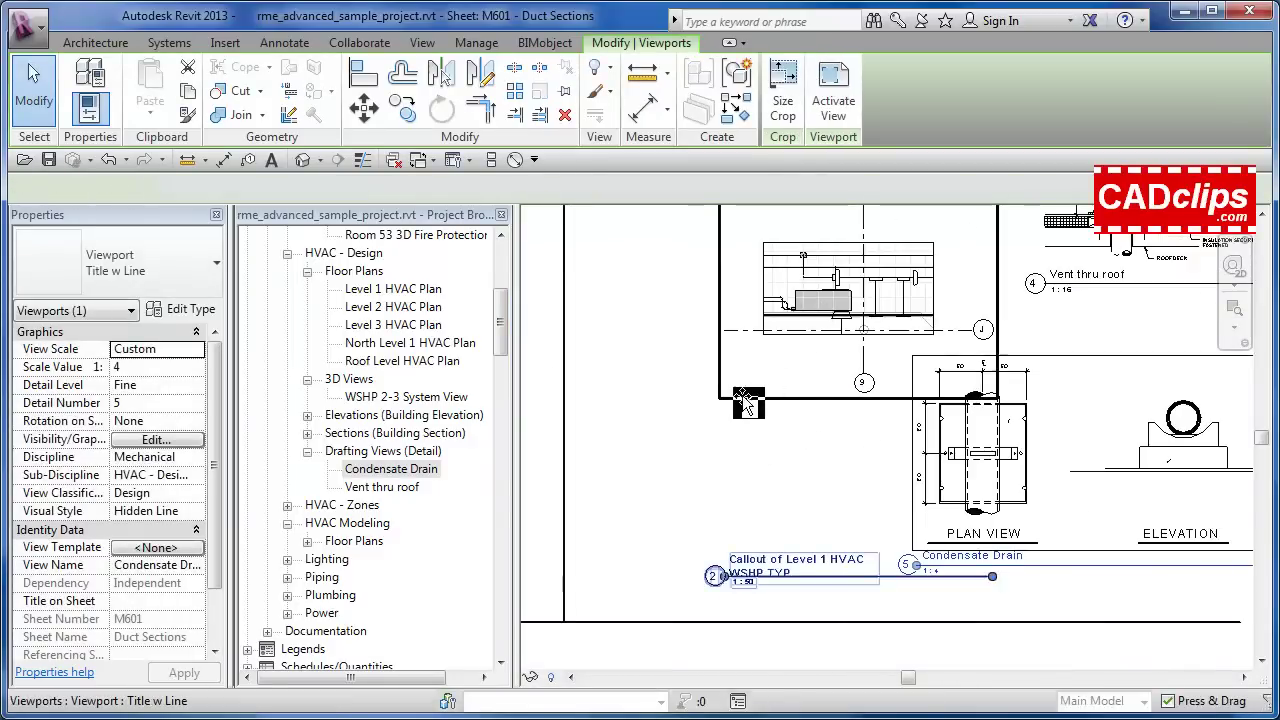
{"action": "left_click_drag", "start_coordinate": [745, 402], "coordinate": [725, 598]}
{"action": "middle_click_drag", "start_coordinate": [706, 545], "coordinate": [706, 448]}
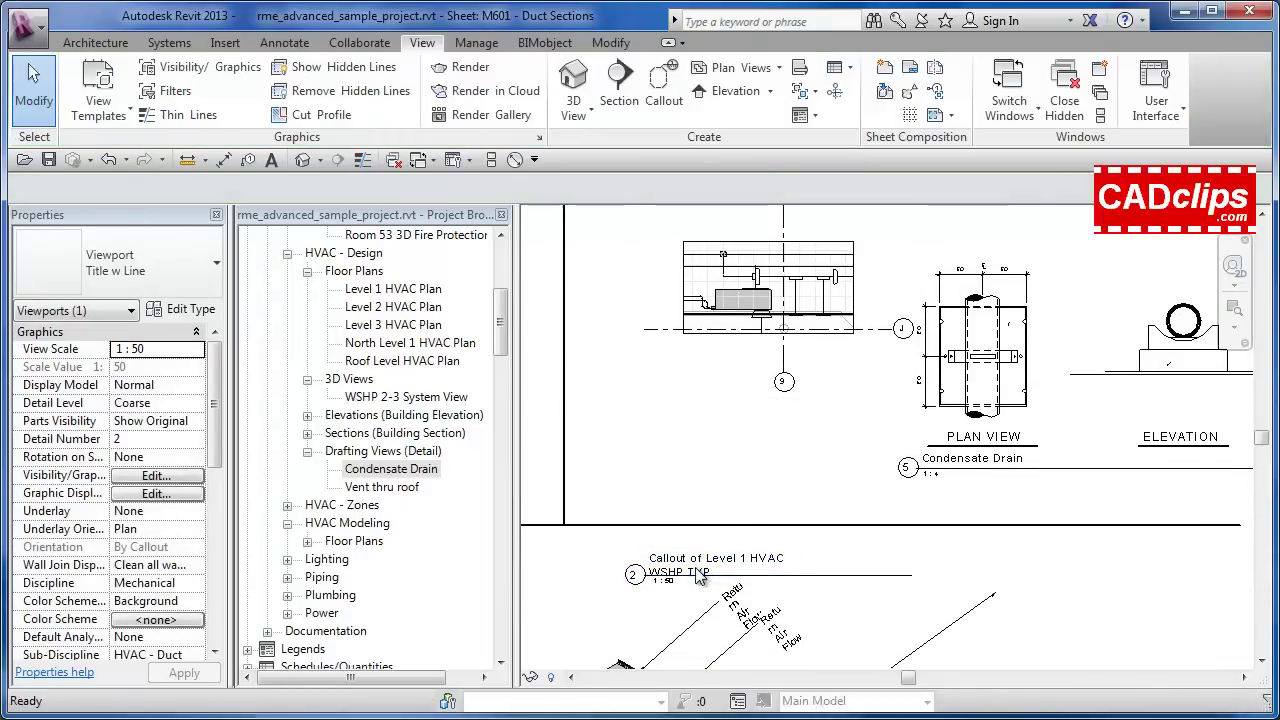
{"action": "left_click_drag", "start_coordinate": [706, 572], "coordinate": [698, 448]}
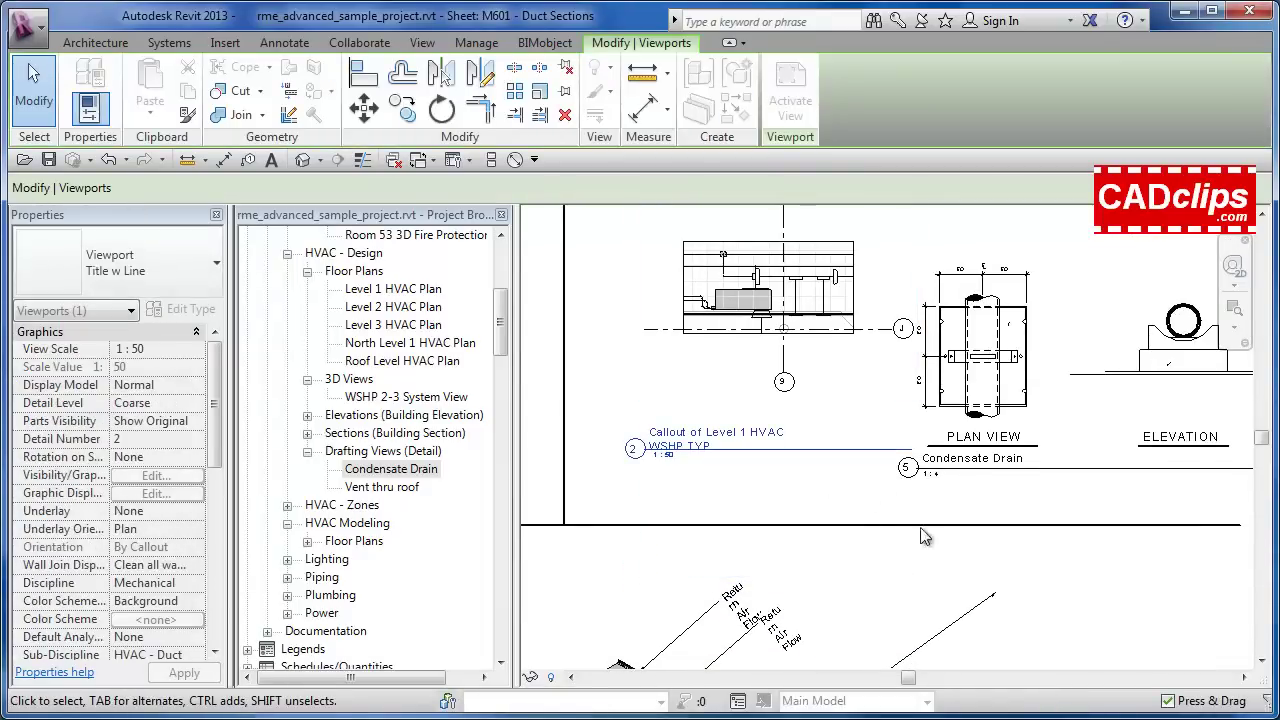
{"action": "left_click", "coordinate": [1039, 536]}
{"action": "scroll", "coordinate": [1039, 536], "scroll_direction": "down", "scroll_amount": 2}
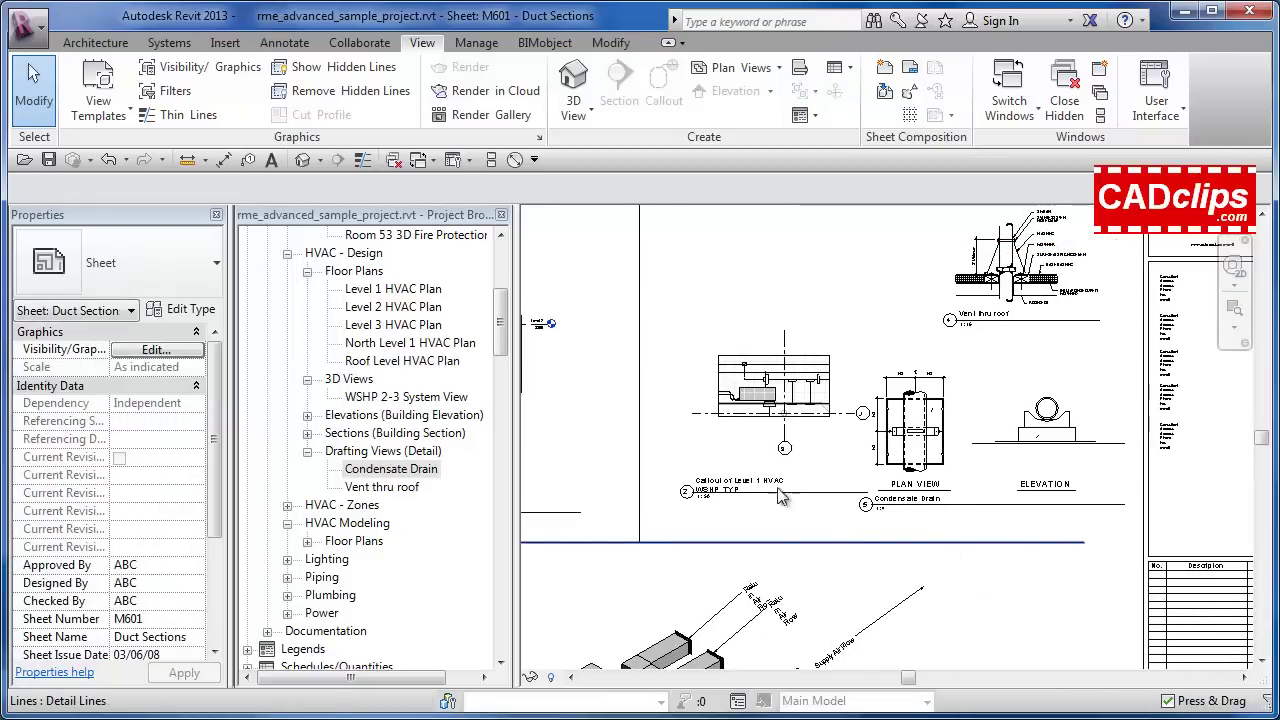
Step: On the Roof Level HVAC Plan, draw a reference section pointing to Section 4 right of the callout
{"action": "double_click", "coordinate": [428, 364]}
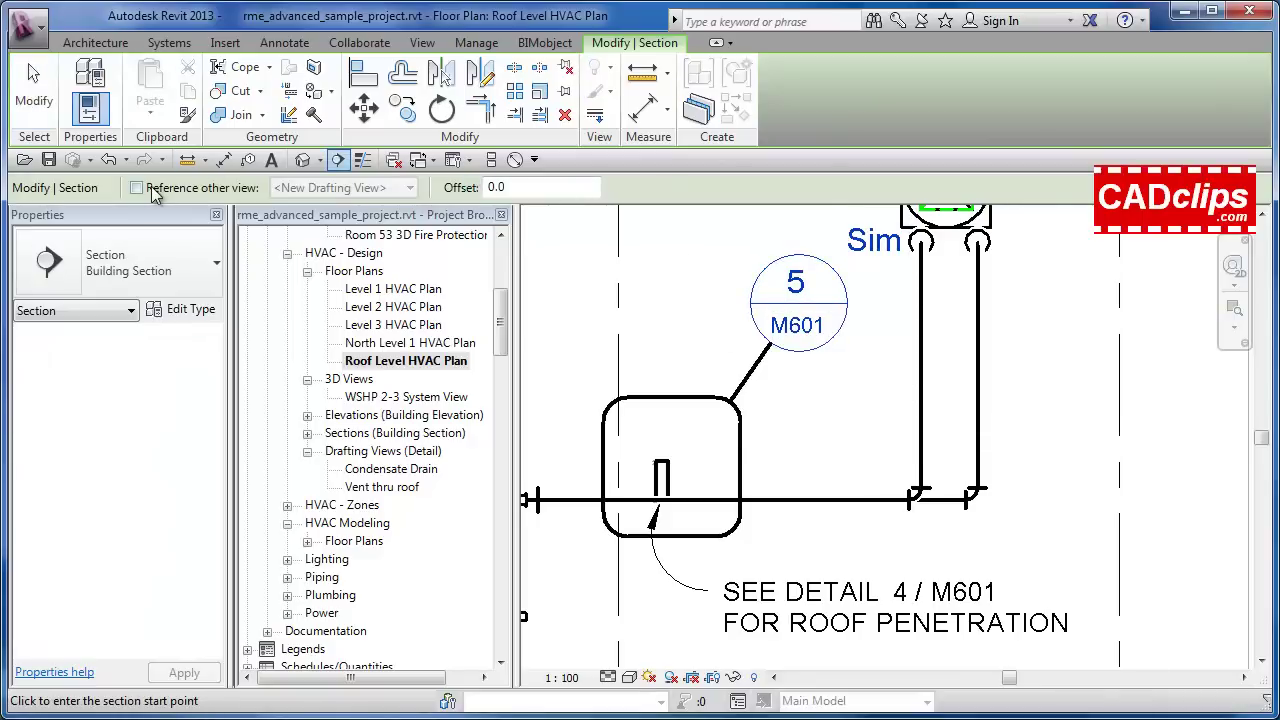
{"action": "left_click", "coordinate": [391, 190]}
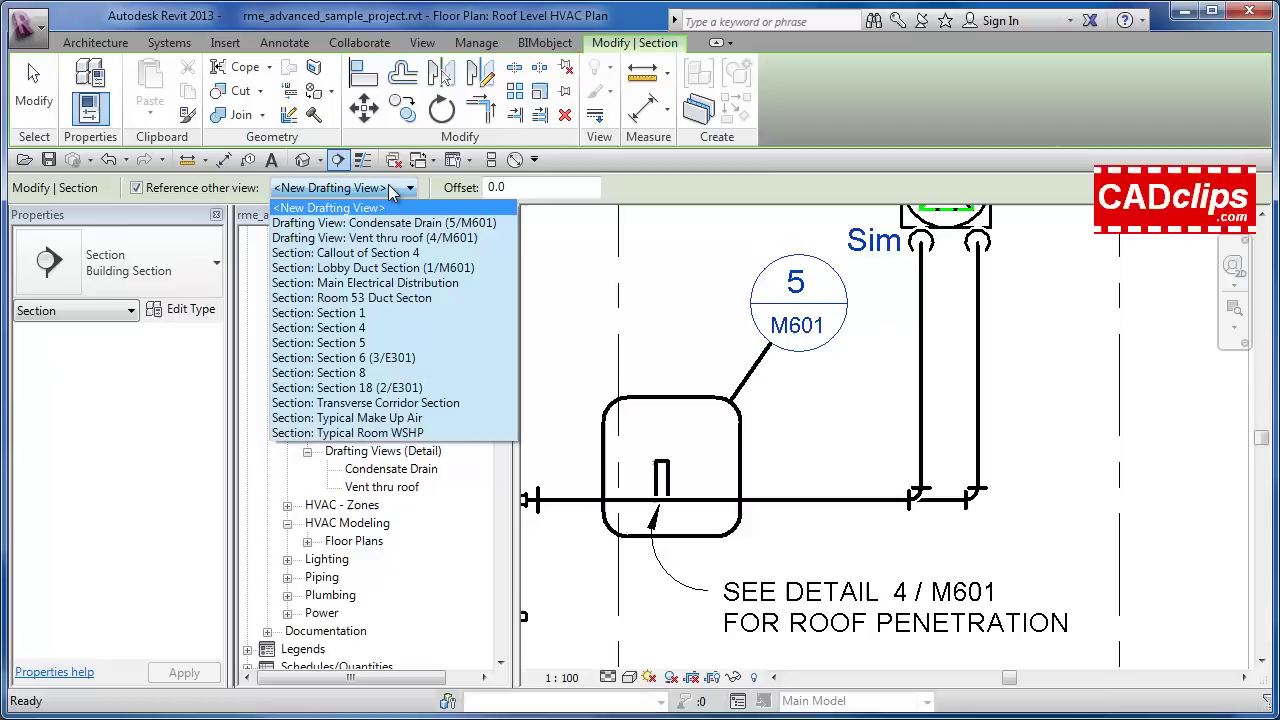
{"action": "left_click", "coordinate": [335, 328]}
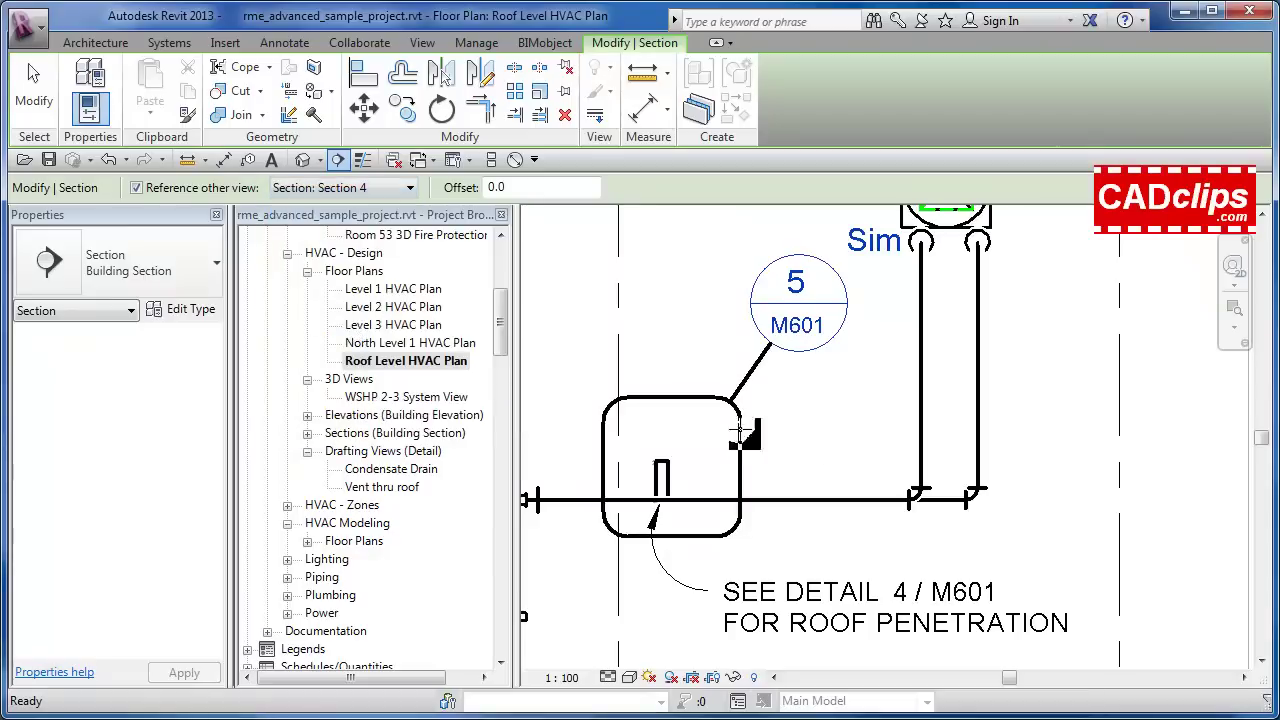
{"action": "left_click", "coordinate": [910, 418]}
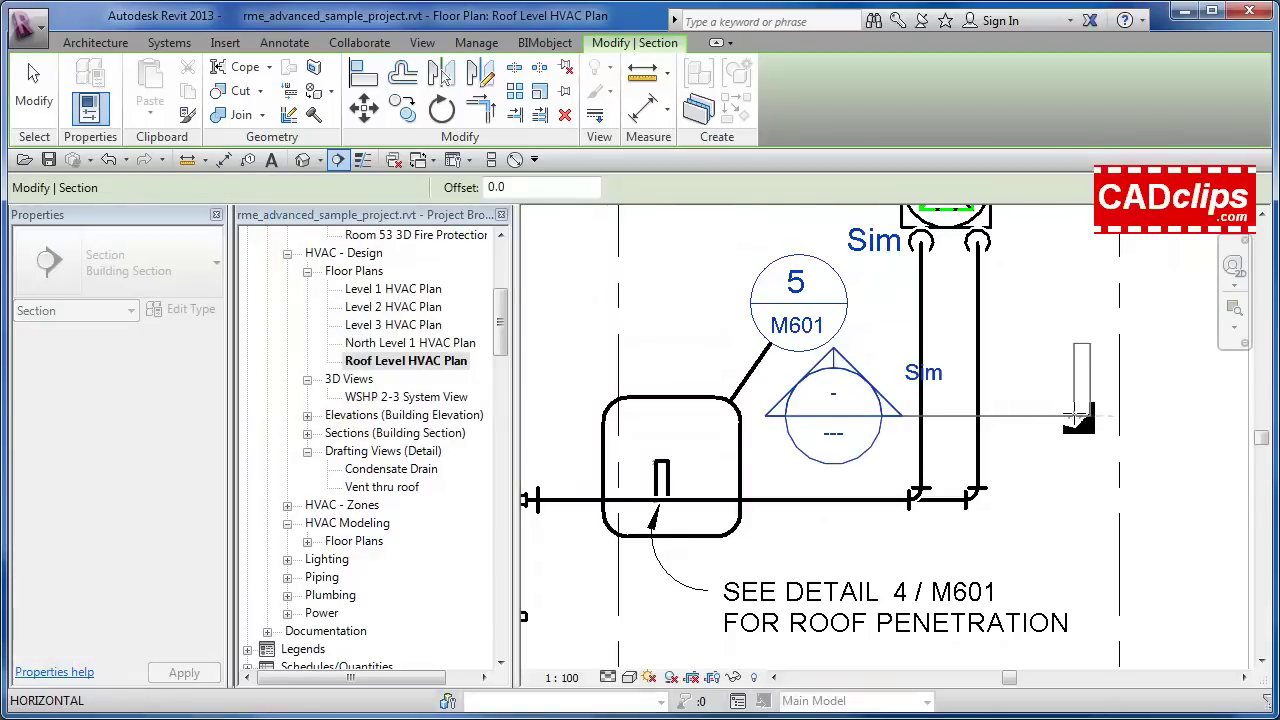
{"action": "left_click", "coordinate": [1076, 416]}
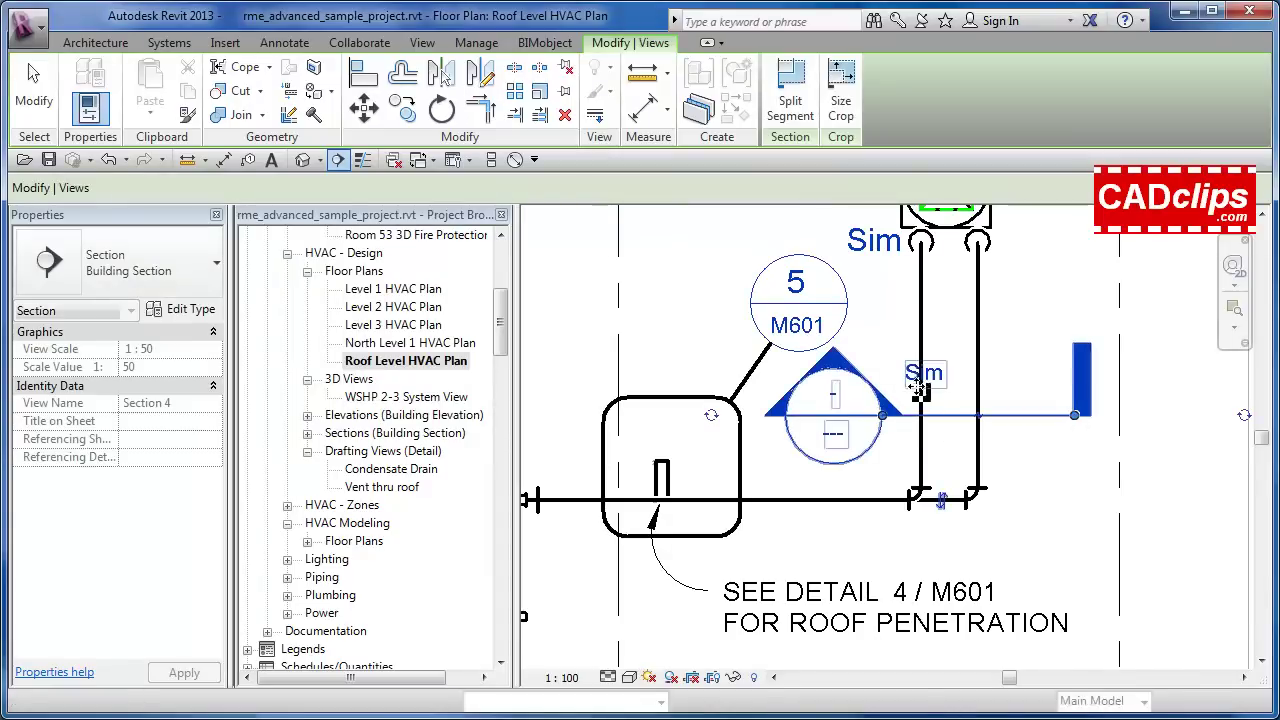
{"action": "key", "text": "Escape"}
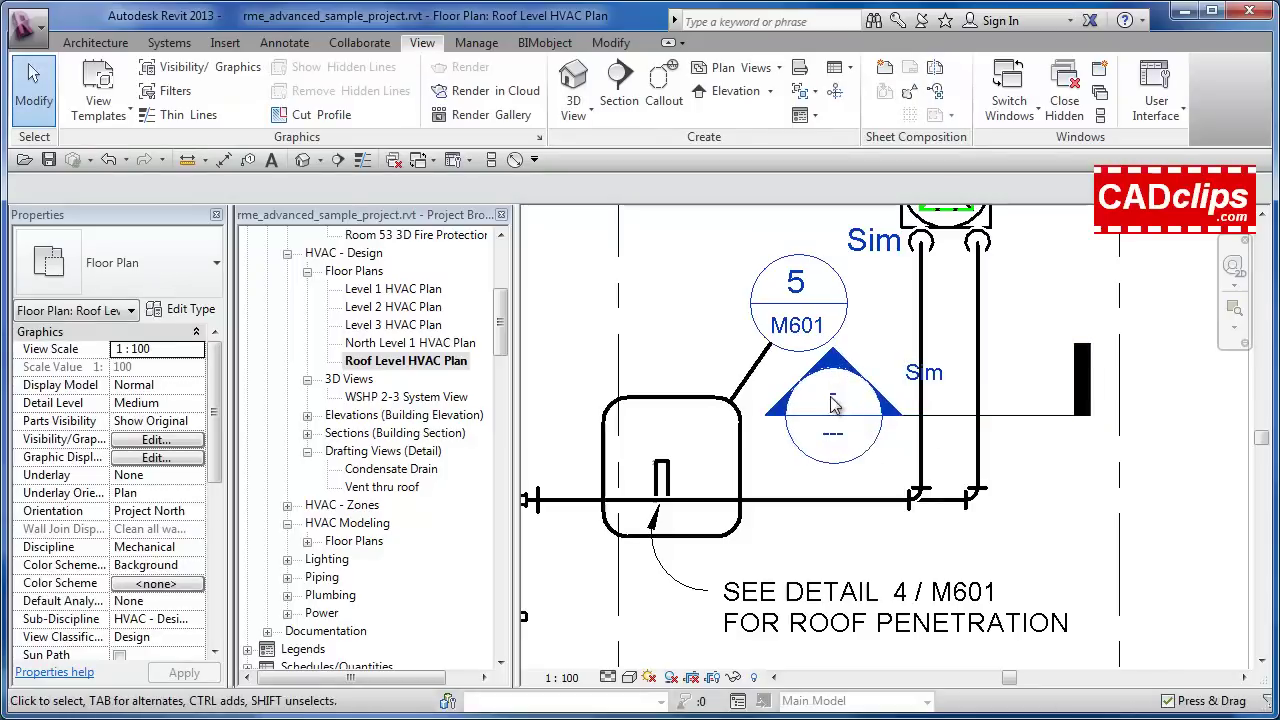
Step: Open the referenced Section 4 view, zoom in to inspect it, then return to the Roof Level HVAC Plan
{"action": "double_click", "coordinate": [840, 428]}
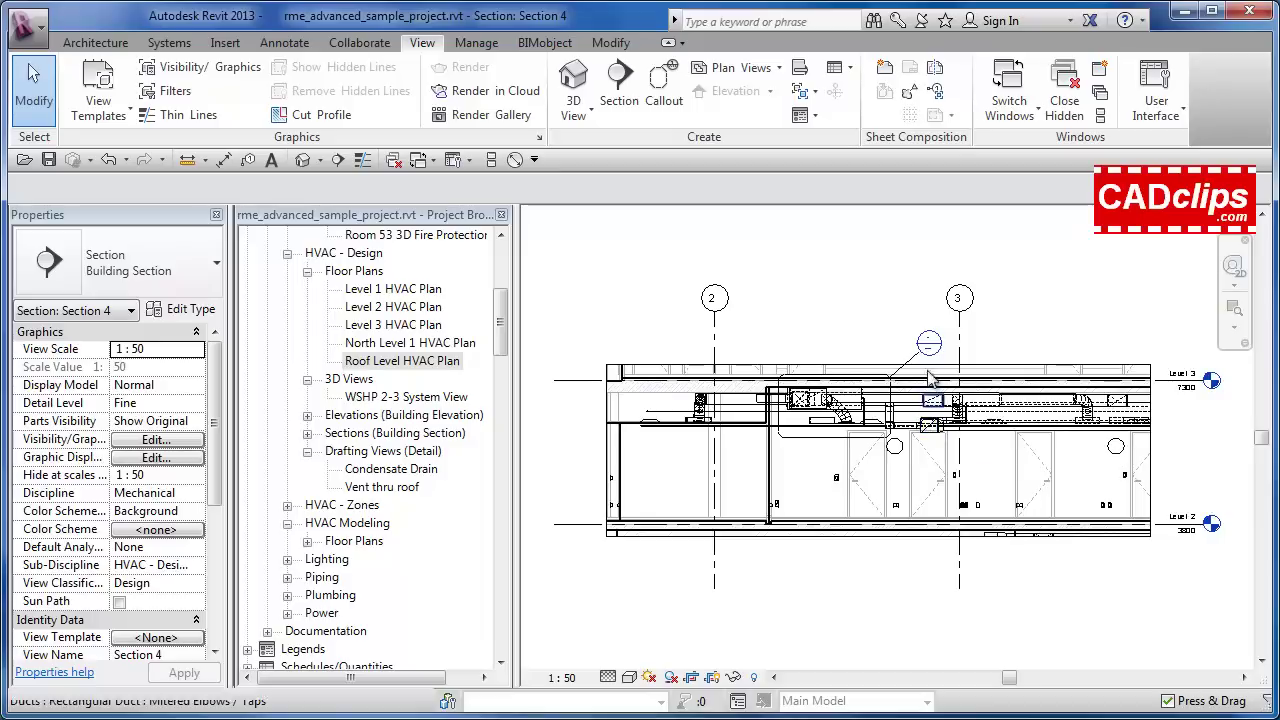
{"action": "scroll", "coordinate": [952, 358], "scroll_direction": "up", "scroll_amount": 2}
{"action": "scroll", "coordinate": [952, 358], "scroll_direction": "up", "scroll_amount": 2}
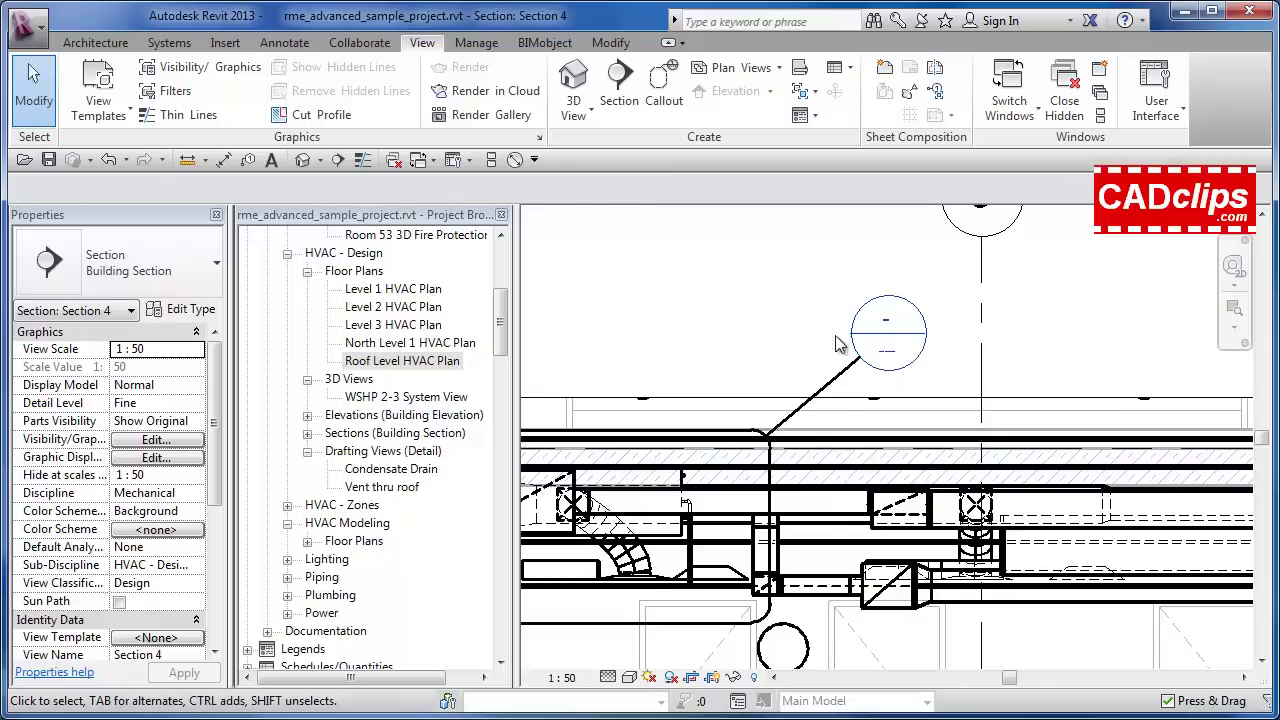
{"action": "double_click", "coordinate": [440, 361]}
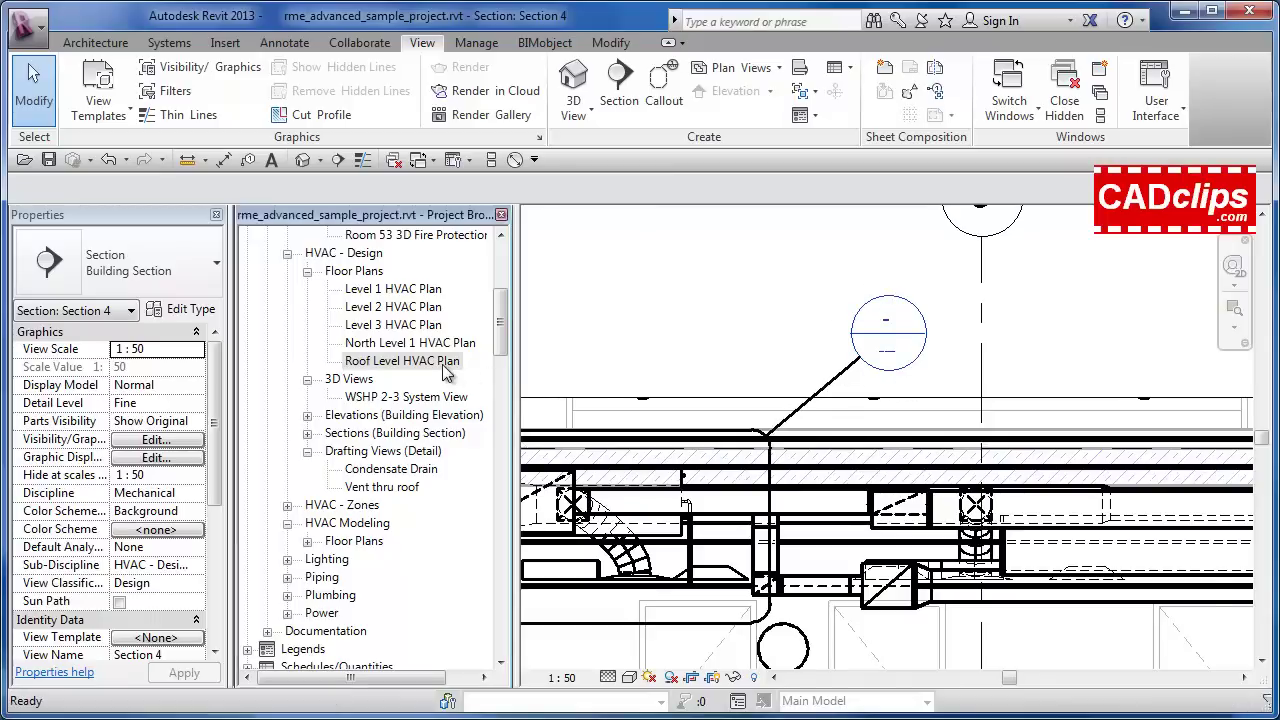
{"action": "middle_click_drag", "start_coordinate": [944, 471], "coordinate": [898, 340]}
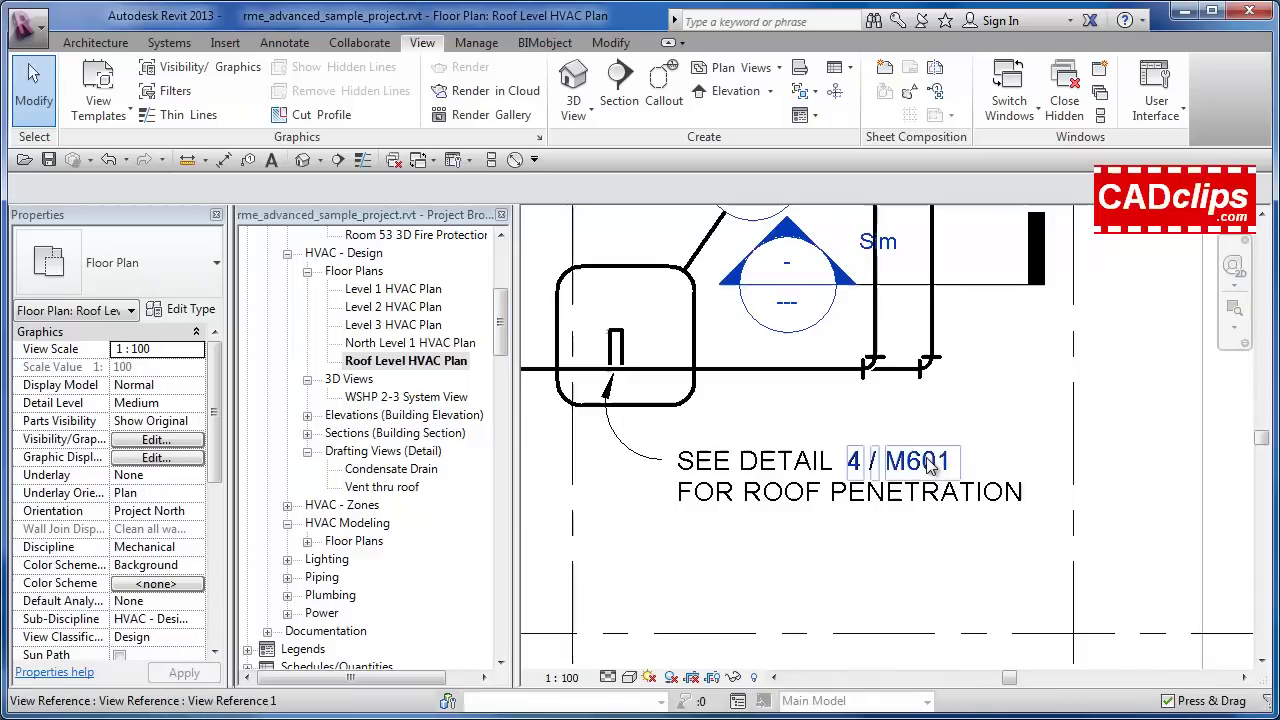
{"action": "left_click", "coordinate": [890, 465]}
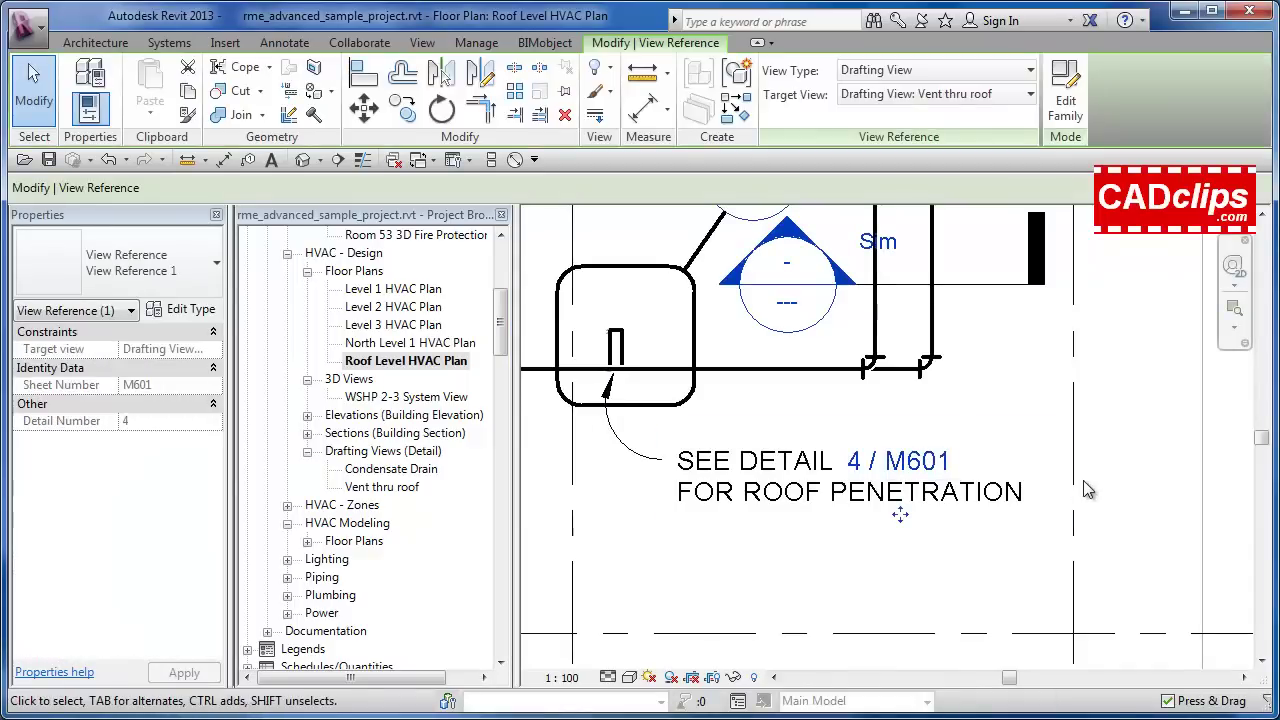
{"action": "left_click_drag", "start_coordinate": [503, 347], "coordinate": [499, 520]}
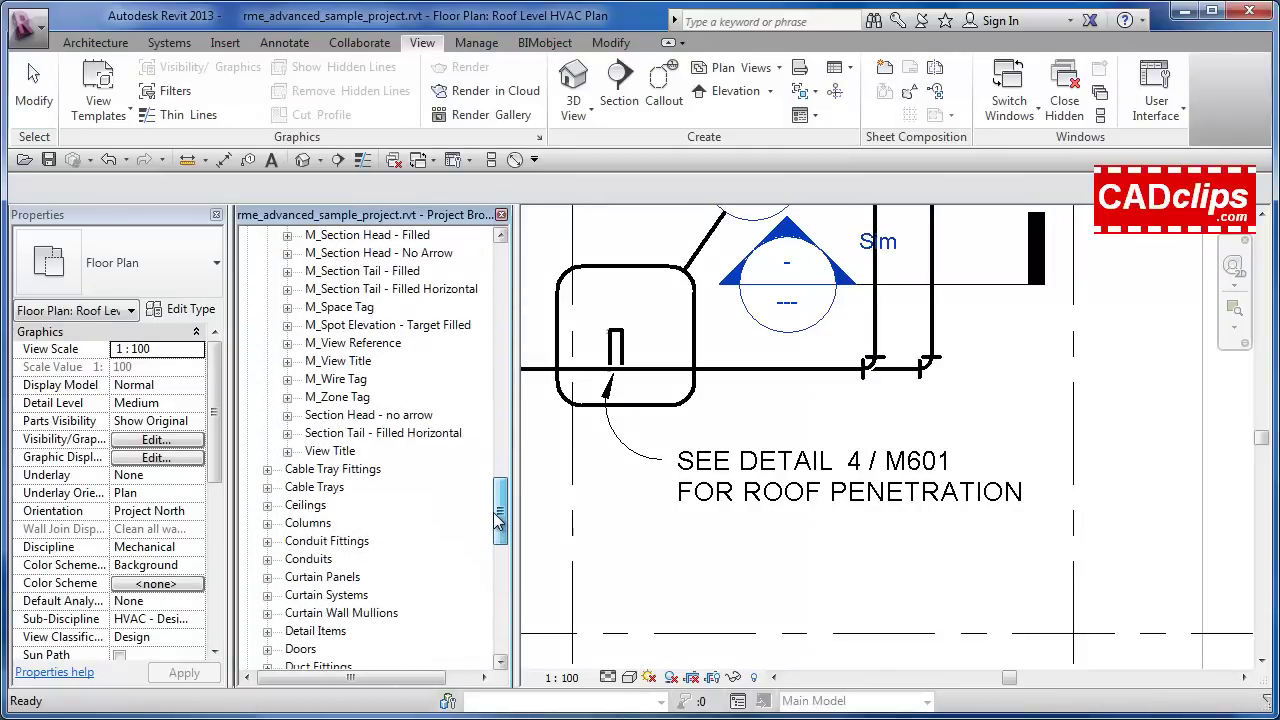
{"action": "right_click", "coordinate": [357, 351]}
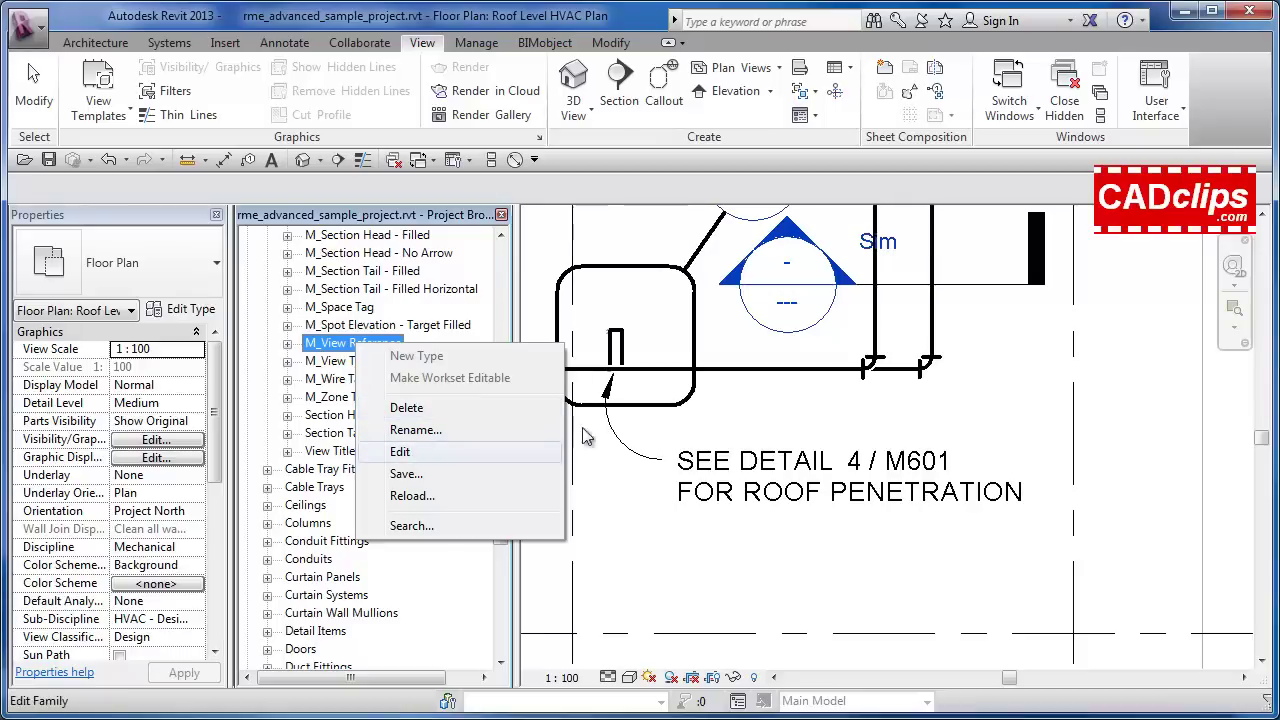
{"action": "left_click", "coordinate": [756, 561]}
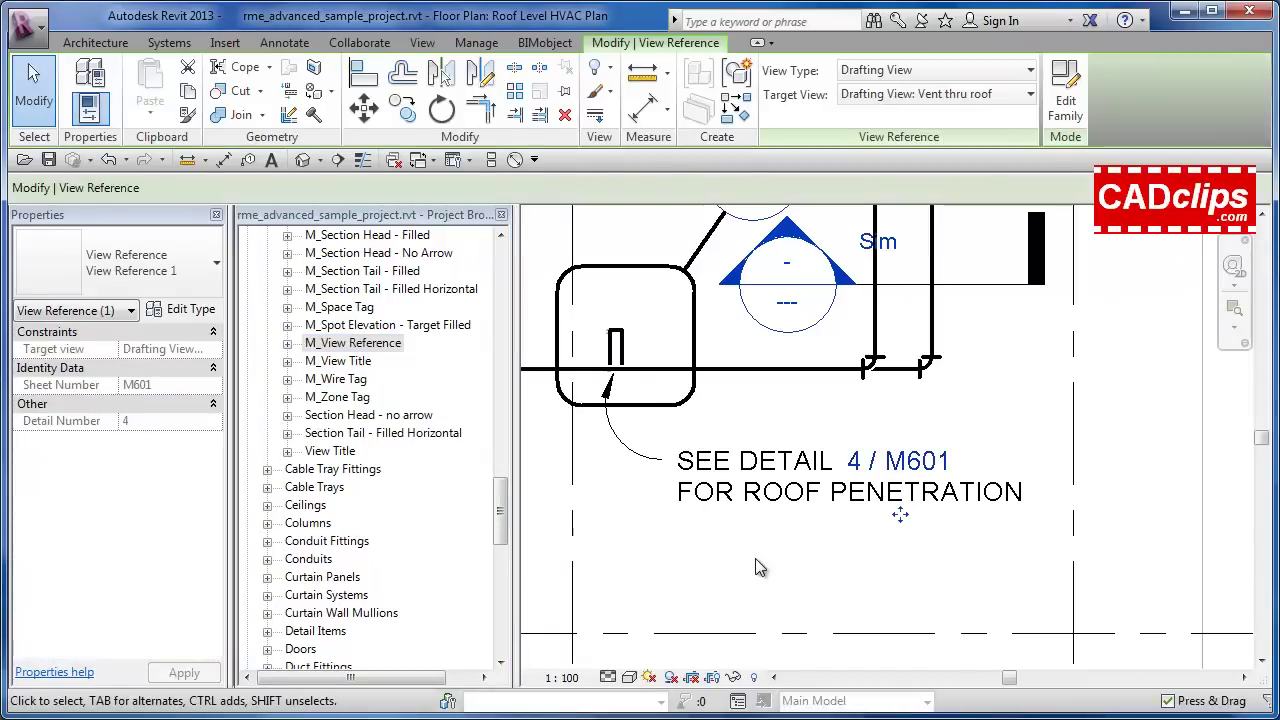
{"action": "scroll", "coordinate": [836, 561], "scroll_direction": "down", "scroll_amount": 3}
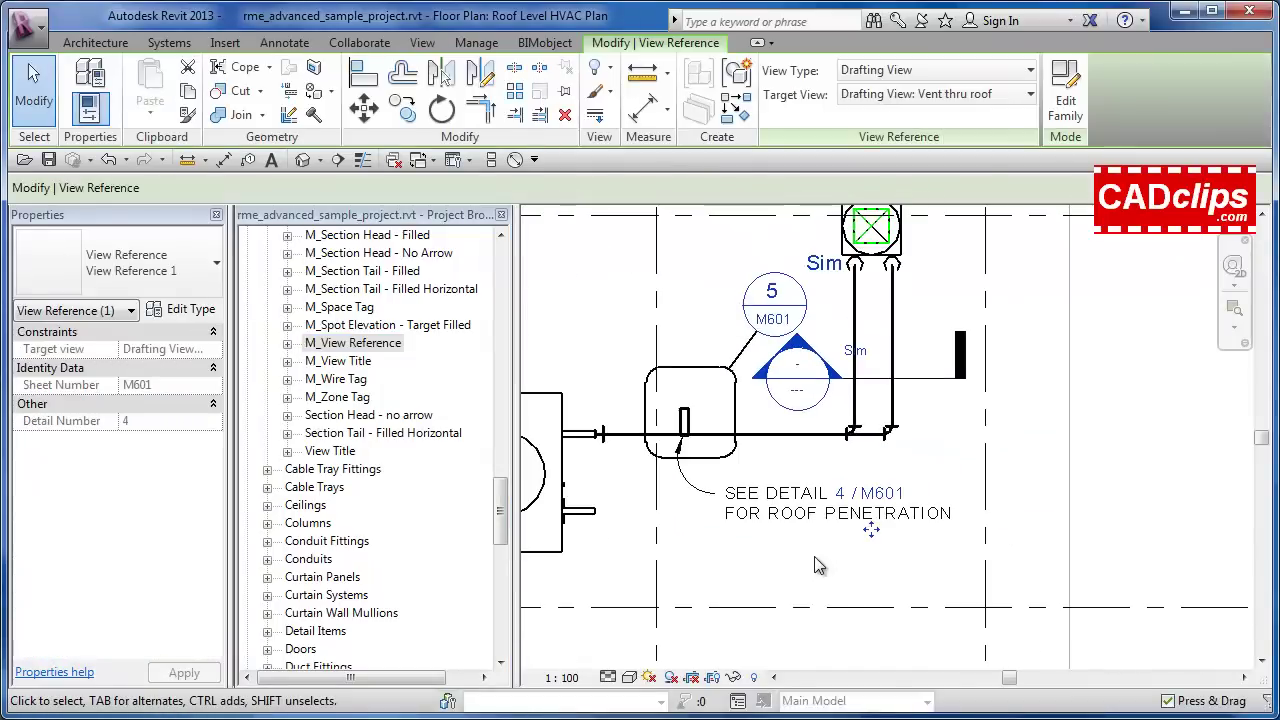
{"action": "middle_click_drag", "start_coordinate": [836, 566], "coordinate": [829, 587]}
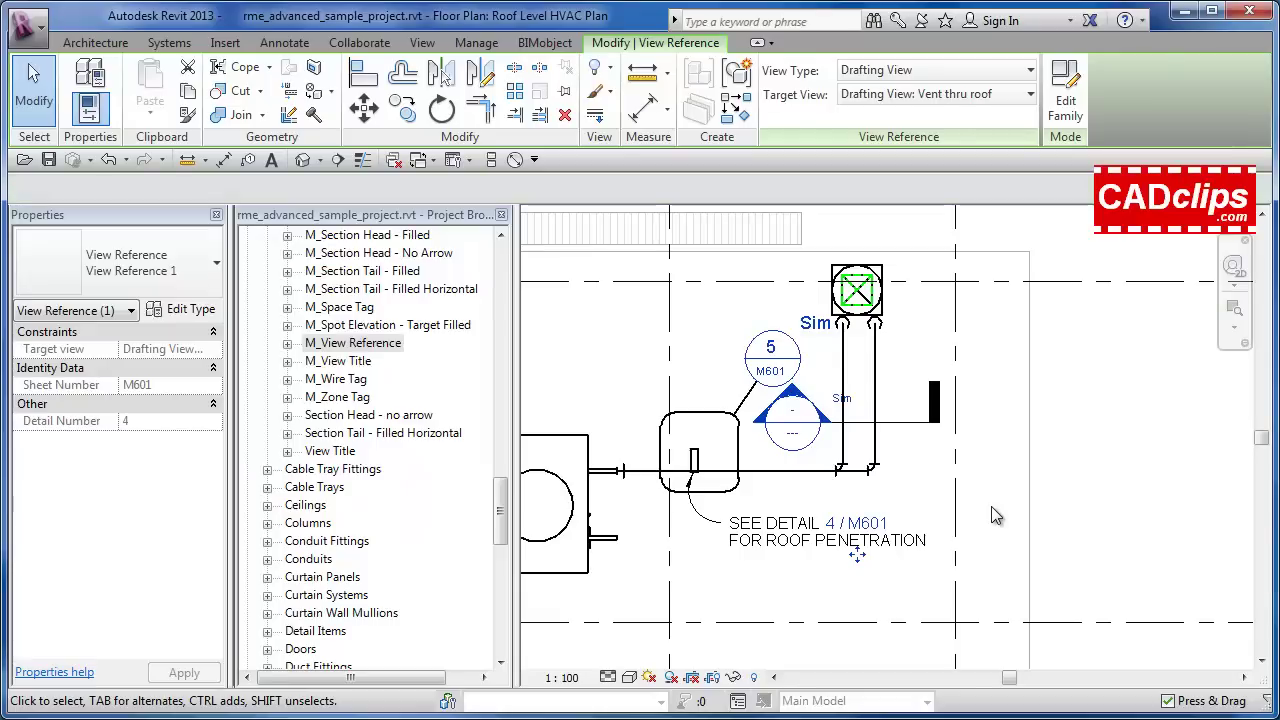
{"action": "left_click", "coordinate": [992, 508]}
{"action": "middle_click_drag", "start_coordinate": [992, 508], "coordinate": [1018, 530]}
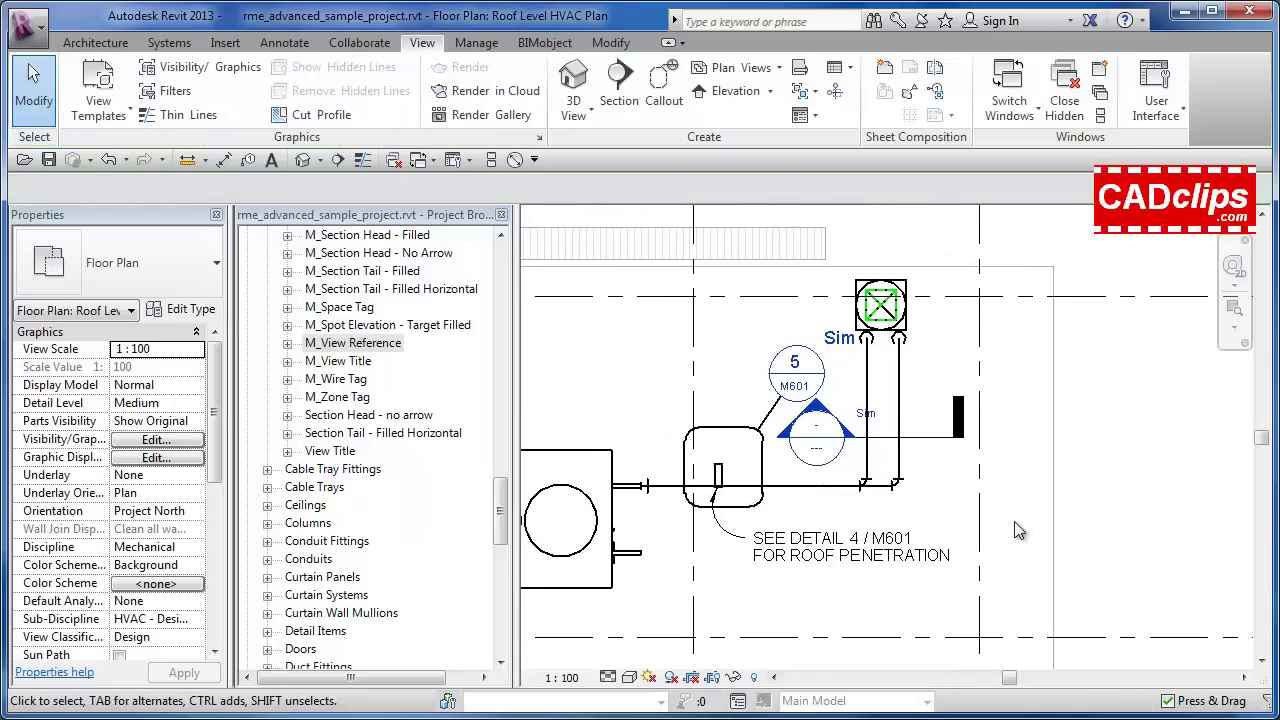